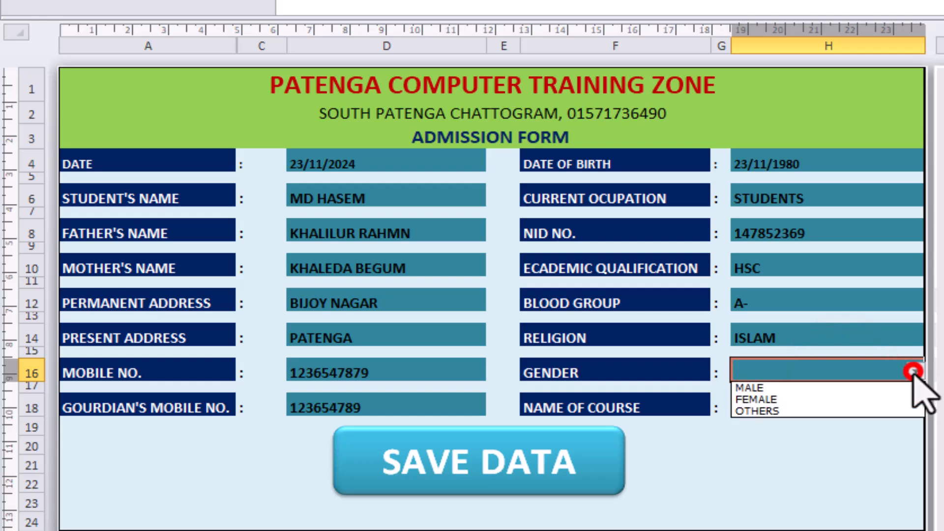
# Complete the admission form by choosing MALE as the gender and GRAPHICS as the name of course
pyautogui.click(774, 389)
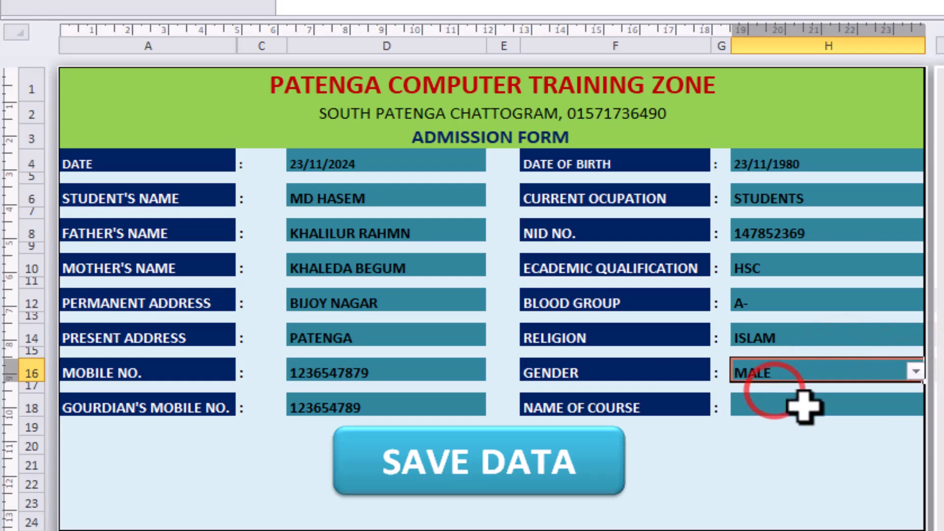
pyautogui.click(801, 405)
pyautogui.click(916, 409)
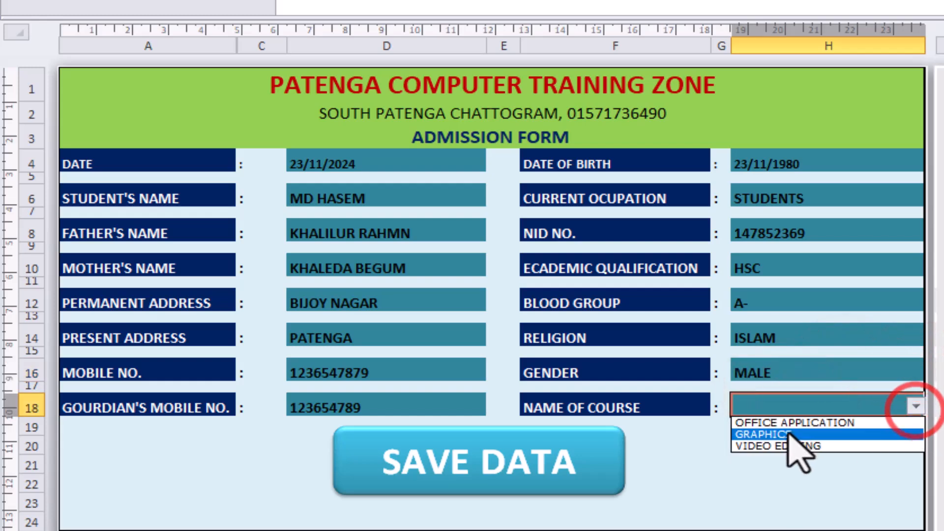
pyautogui.click(780, 432)
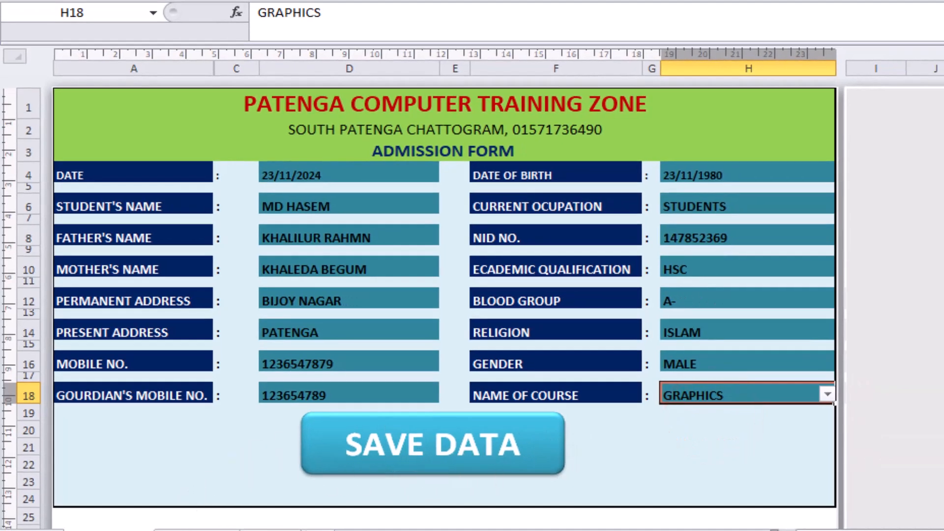
# Check the existing records on the Stock Data sheet and save the filled admission form with the SAVE DATA macro
pyautogui.click(185, 526)
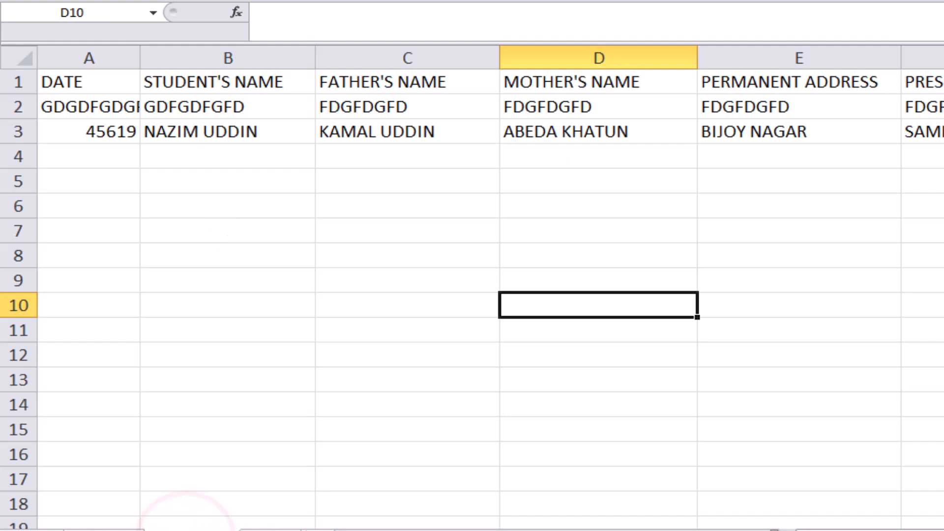
pyautogui.click(100, 526)
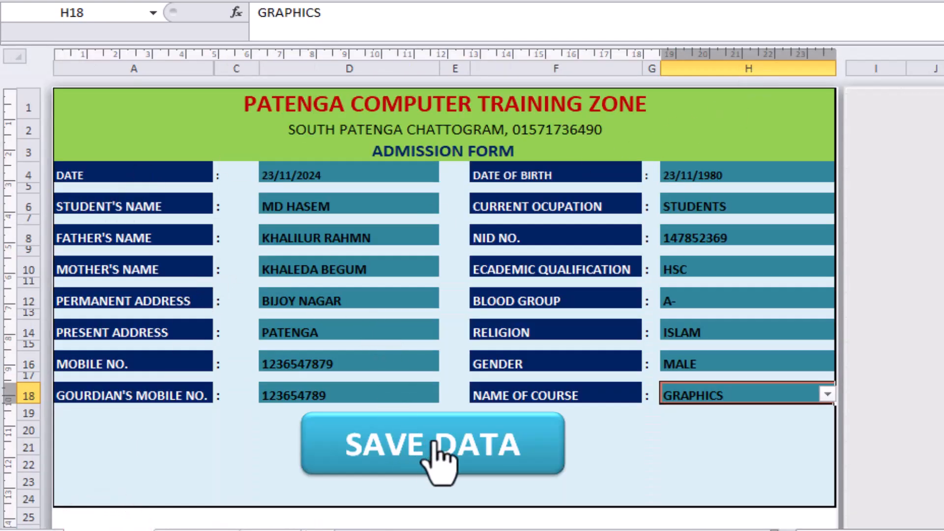
pyautogui.click(438, 457)
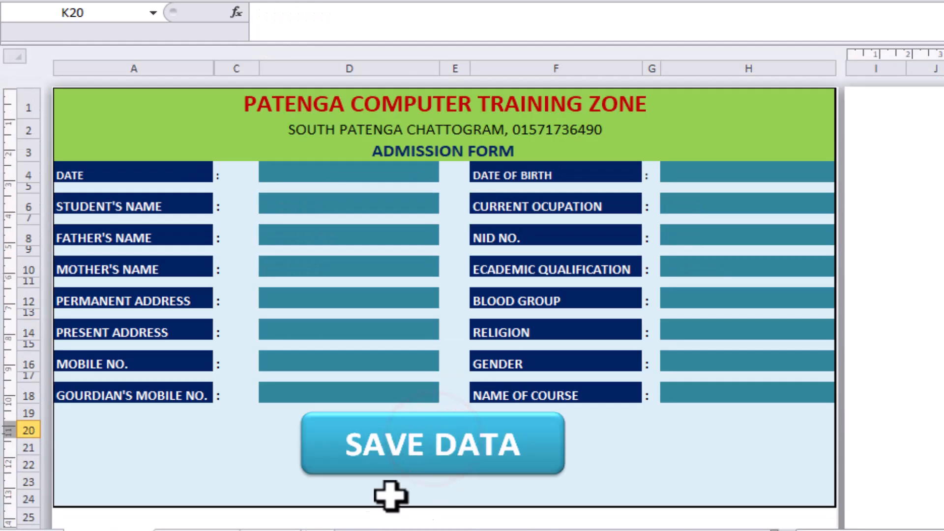
# Review the newly saved student record in row 2 of the Stock Data sheet and return to the form
pyautogui.click(179, 526)
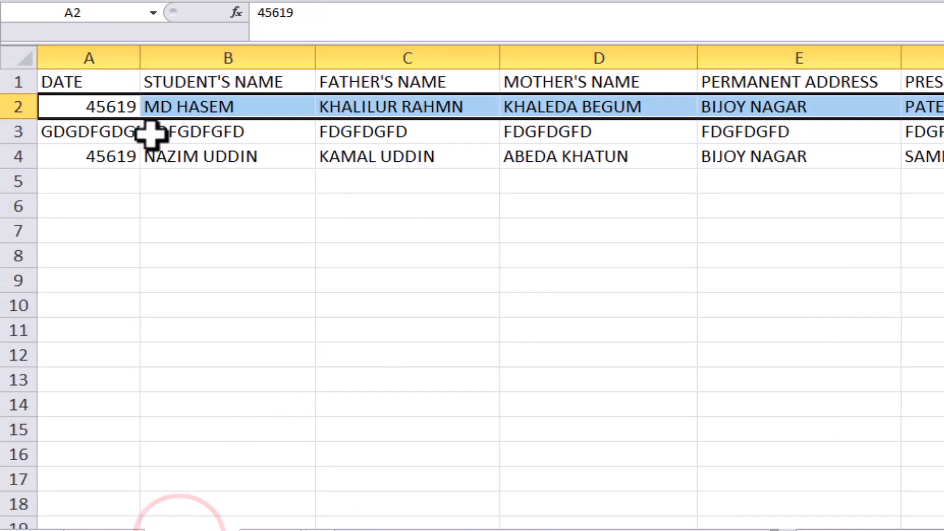
pyautogui.click(217, 106)
pyautogui.click(362, 108)
pyautogui.click(591, 98)
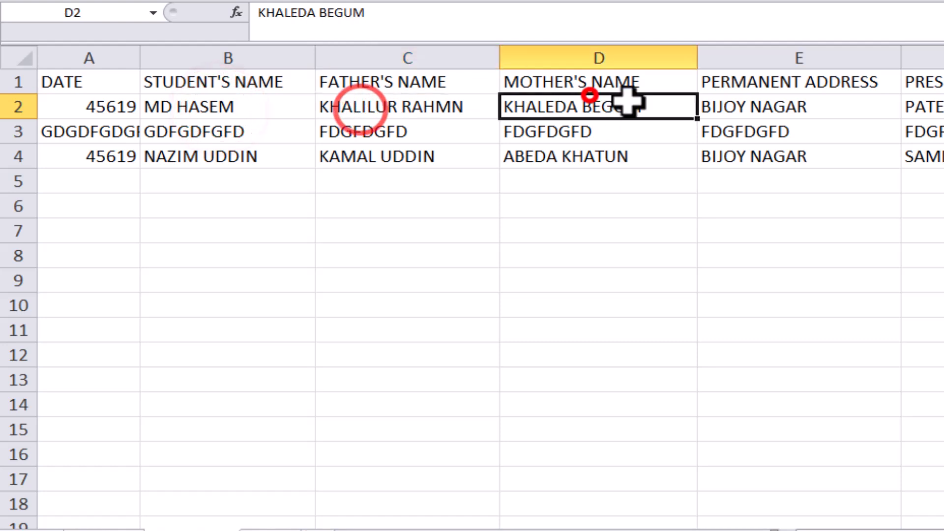
pyautogui.click(121, 527)
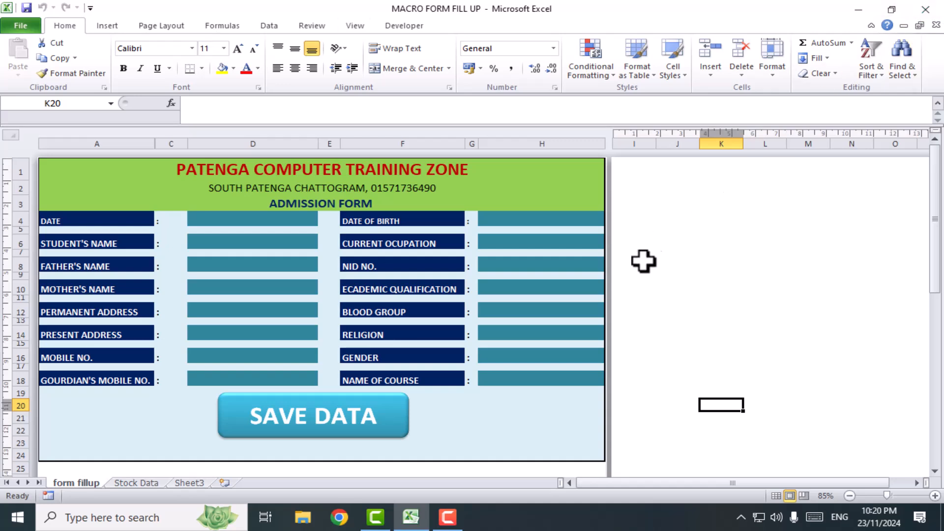
# Close the MACRO FORM FILL UP workbook with its changes saved, and open the recent workbook ADM in Microsoft Excel 2010
pyautogui.click(925, 8)
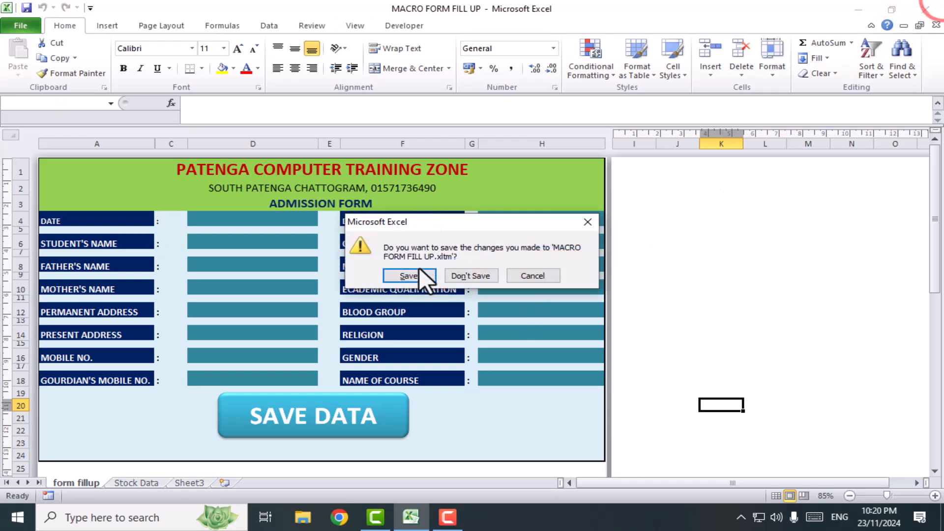
pyautogui.click(421, 276)
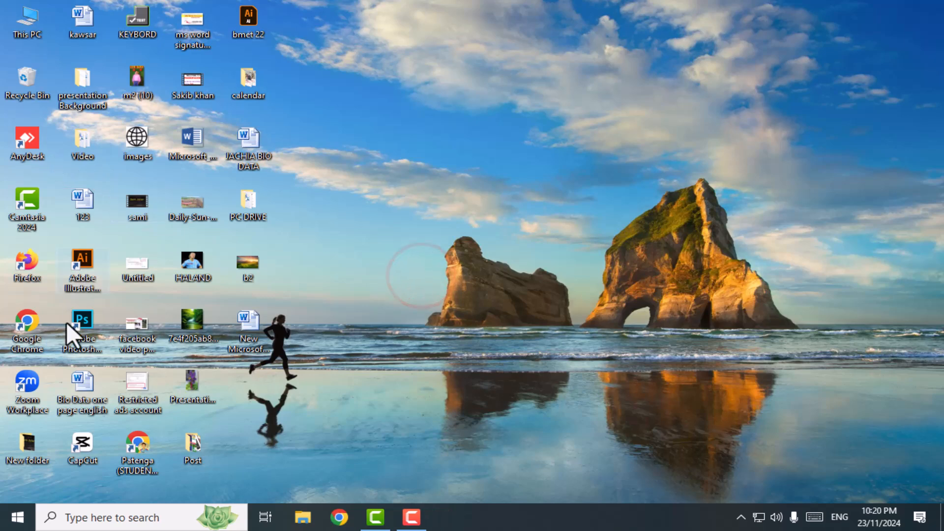
pyautogui.press('super')
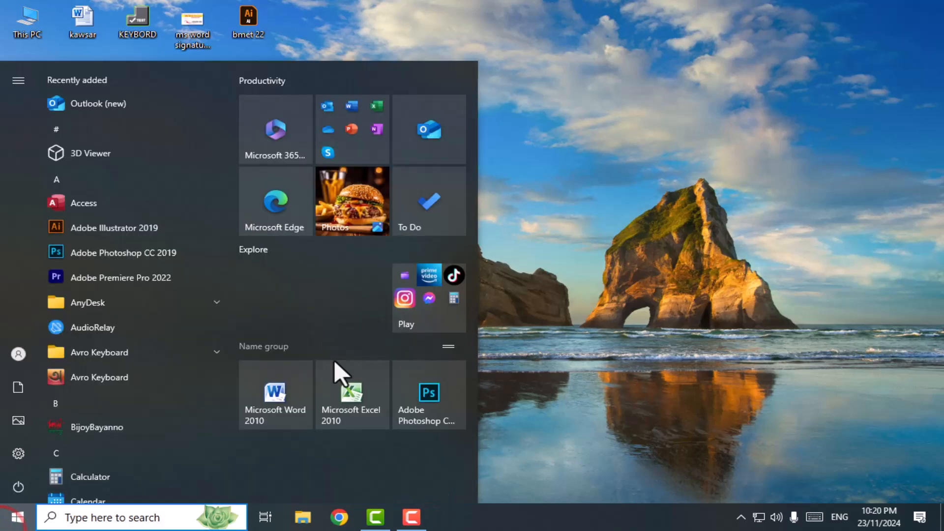
pyautogui.click(344, 399)
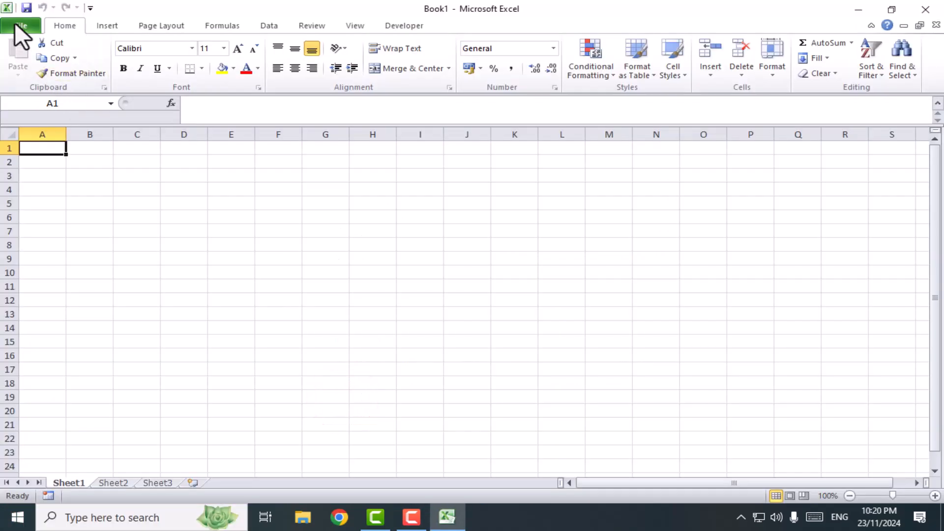
pyautogui.click(18, 24)
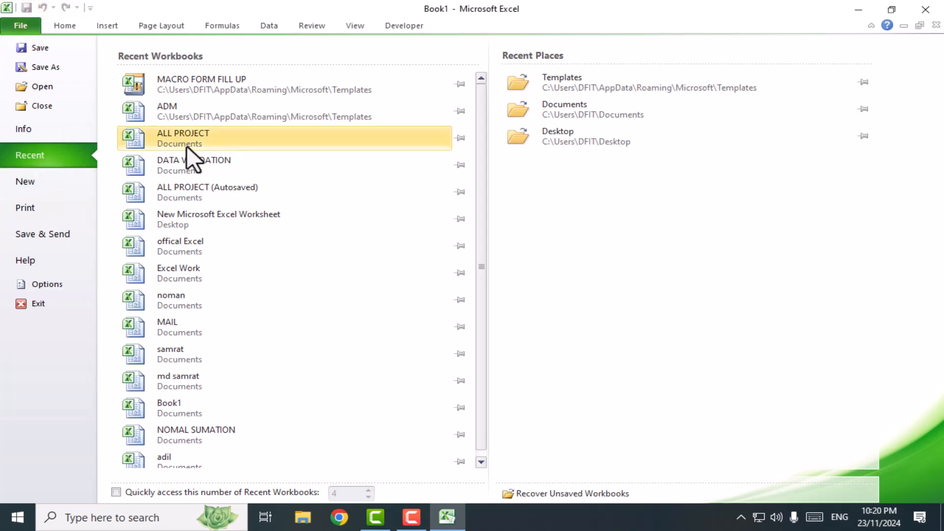
pyautogui.click(194, 109)
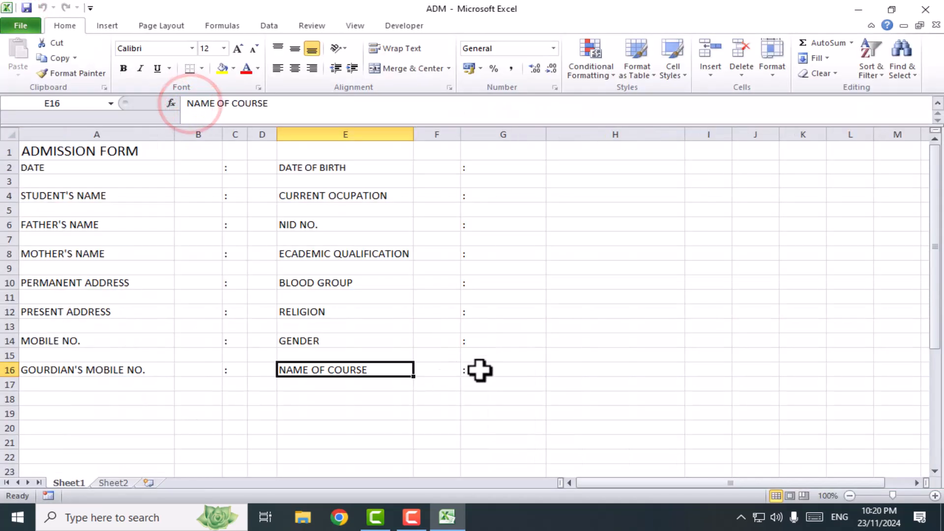
# Examine the title and field labels of the unformatted admission form on Sheet1
pyautogui.click(169, 396)
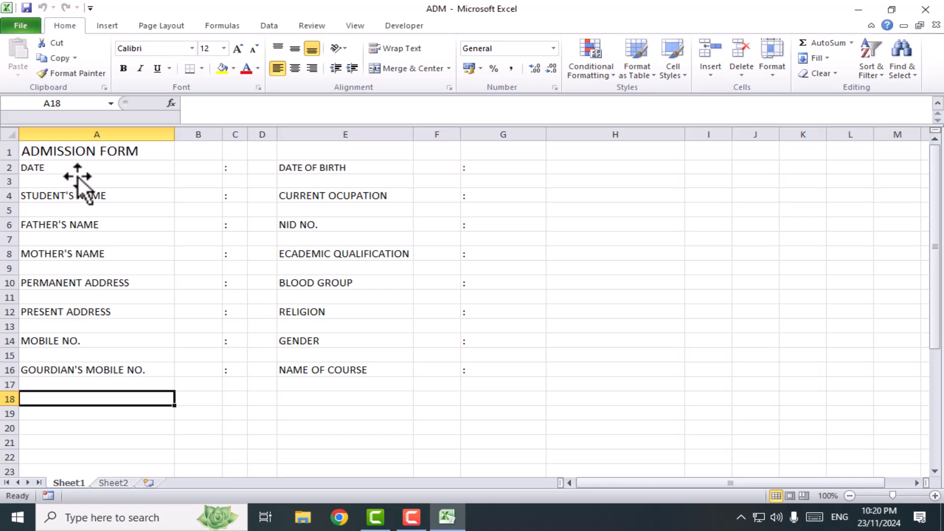
pyautogui.click(61, 169)
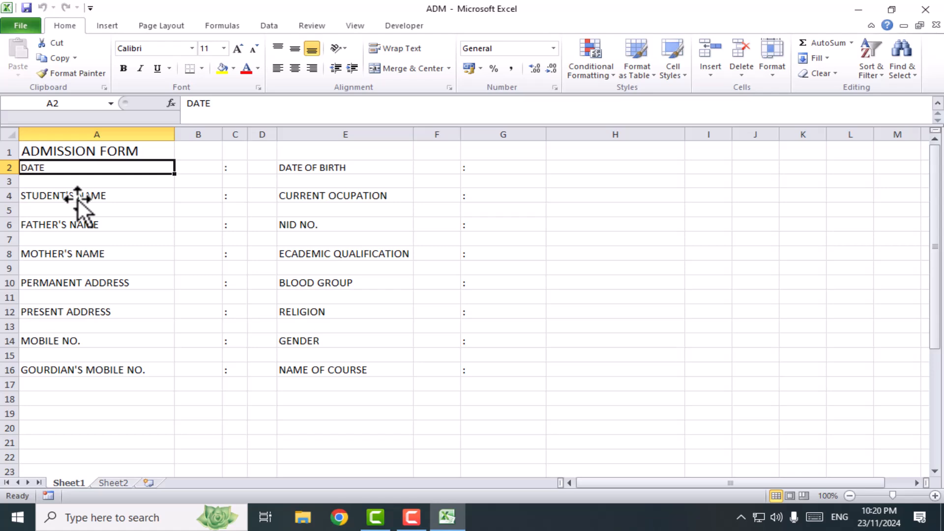
pyautogui.click(101, 150)
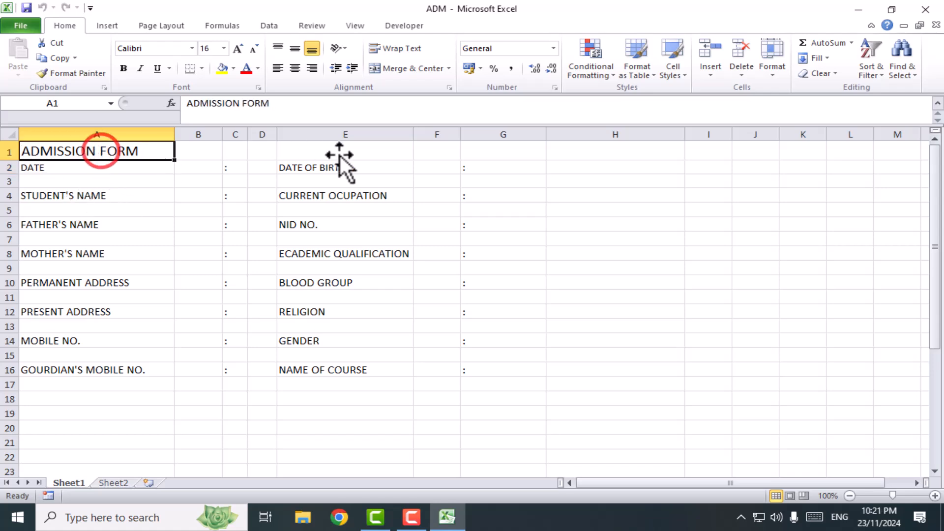
pyautogui.click(338, 153)
pyautogui.click(86, 169)
pyautogui.click(69, 197)
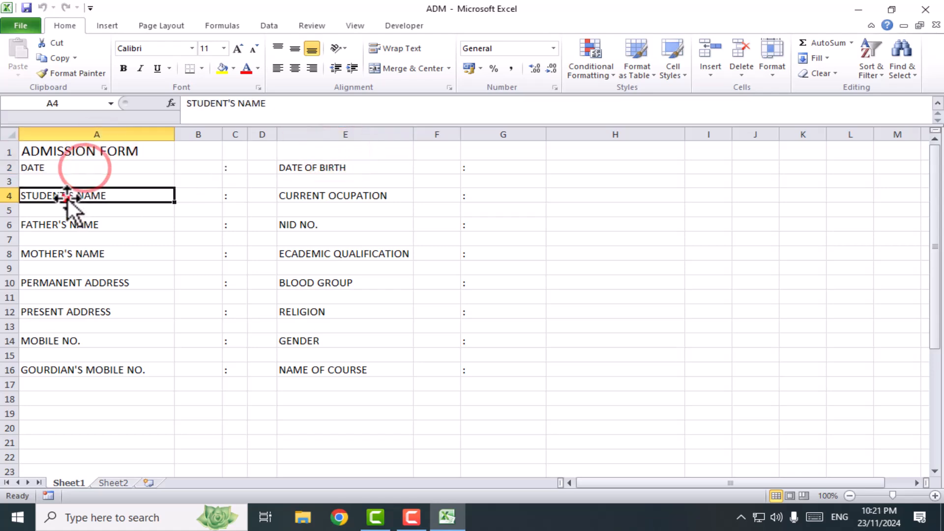
pyautogui.click(41, 151)
pyautogui.click(37, 166)
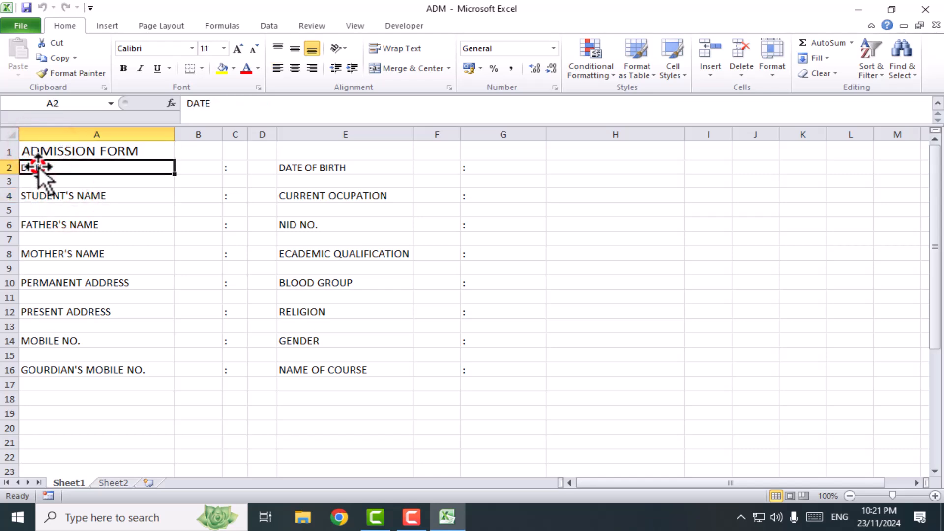
pyautogui.click(62, 195)
pyautogui.click(43, 223)
pyautogui.click(59, 253)
pyautogui.click(66, 295)
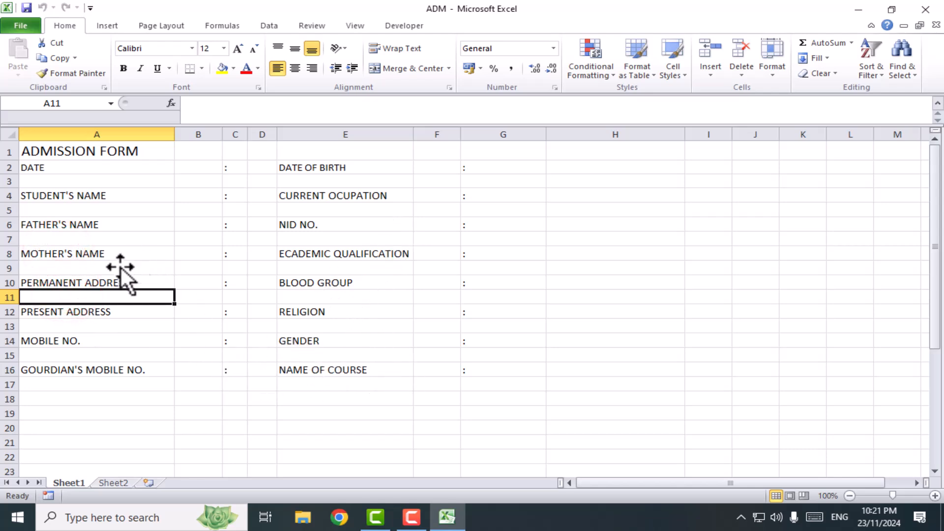
pyautogui.click(401, 355)
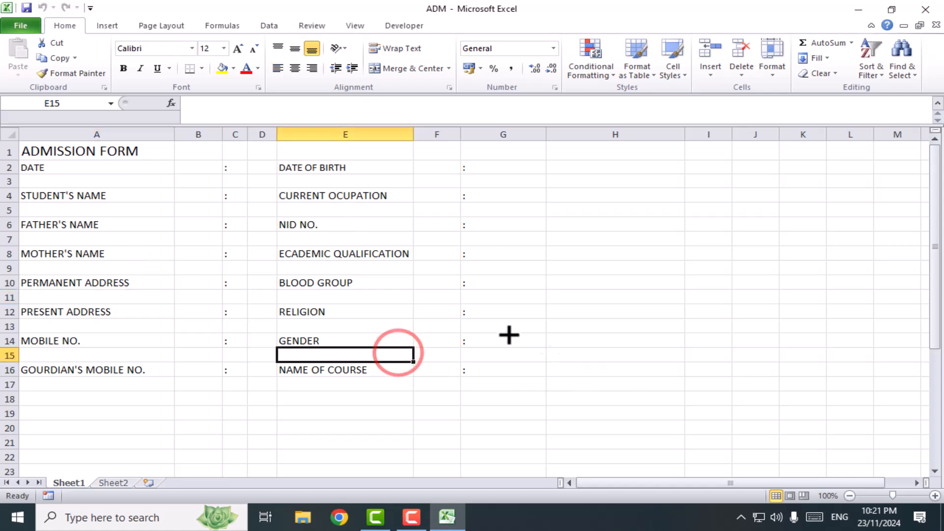
# Merge and center the ADMISSION FORM title across A1:H1 and make it bold and dark red
pyautogui.moveTo(49, 154); pyautogui.dragTo(604, 156)
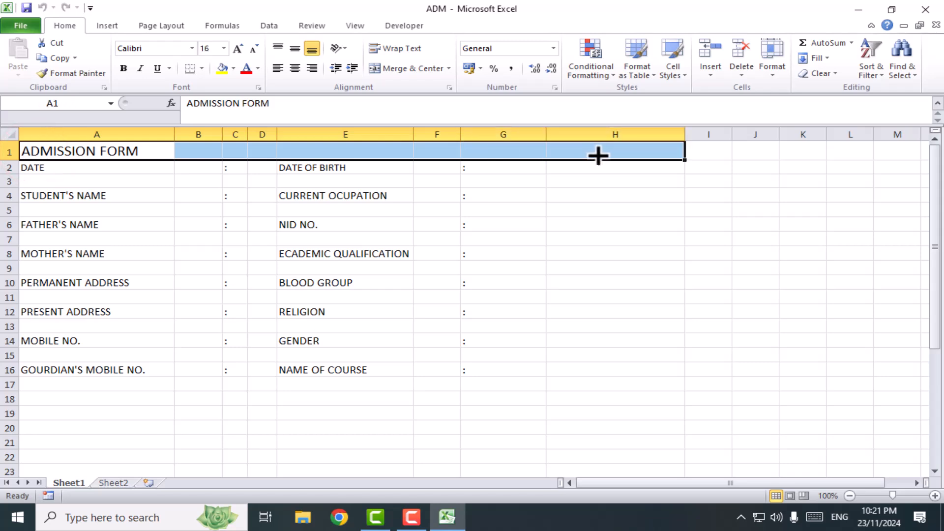
pyautogui.click(399, 66)
pyautogui.click(115, 67)
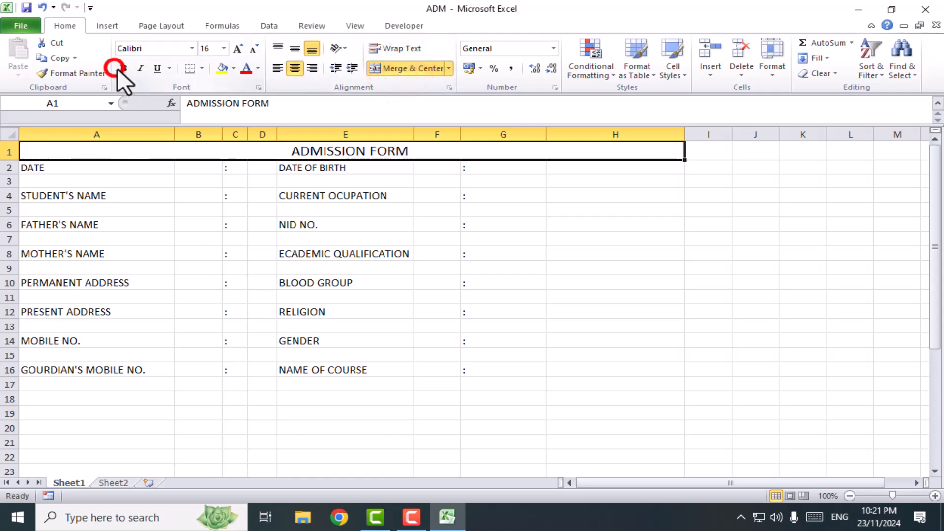
pyautogui.click(257, 70)
pyautogui.click(247, 184)
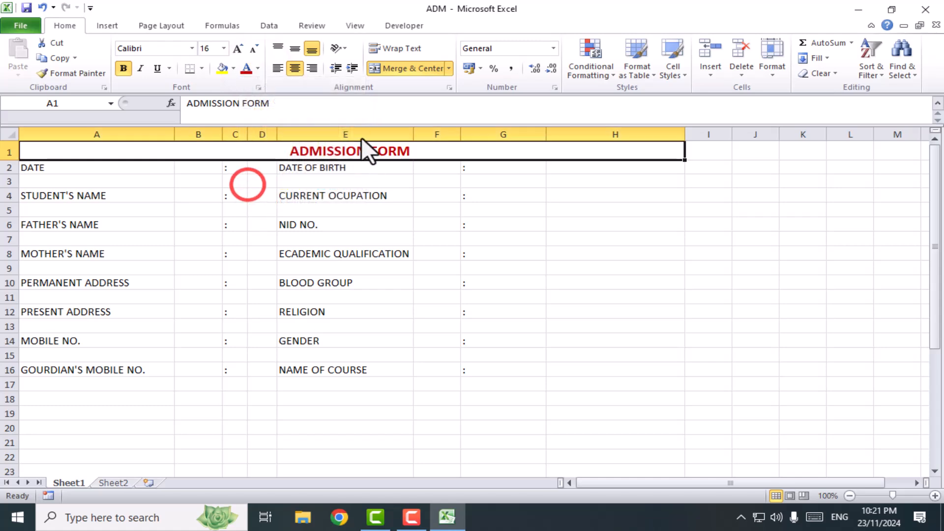
# Increase the font size of the ADMISSION FORM title to 24
pyautogui.click(237, 49)
pyautogui.click(238, 49)
pyautogui.click(238, 49)
pyautogui.click(237, 49)
pyautogui.click(589, 245)
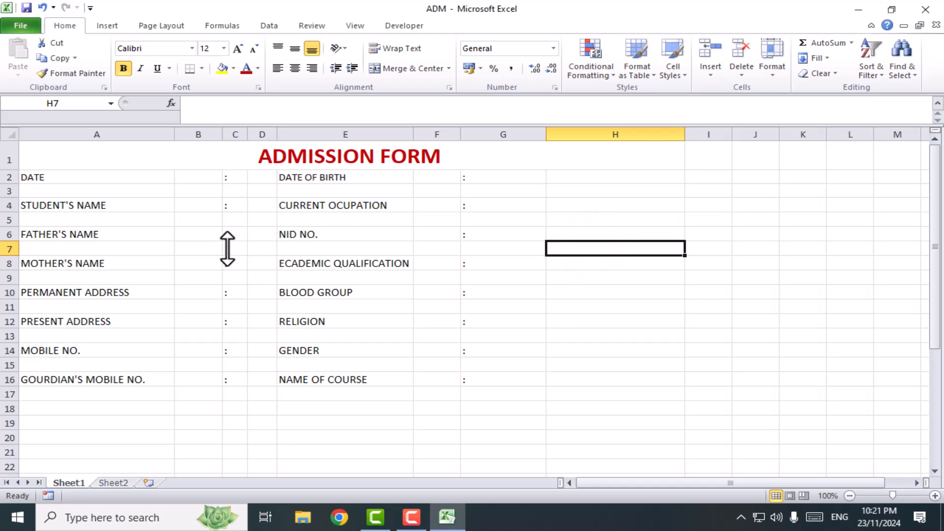
# Make all the form's field labels and colons bold by formatting the range A1:H17
pyautogui.click(54, 164)
pyautogui.hotkey('ctrl', 'End')
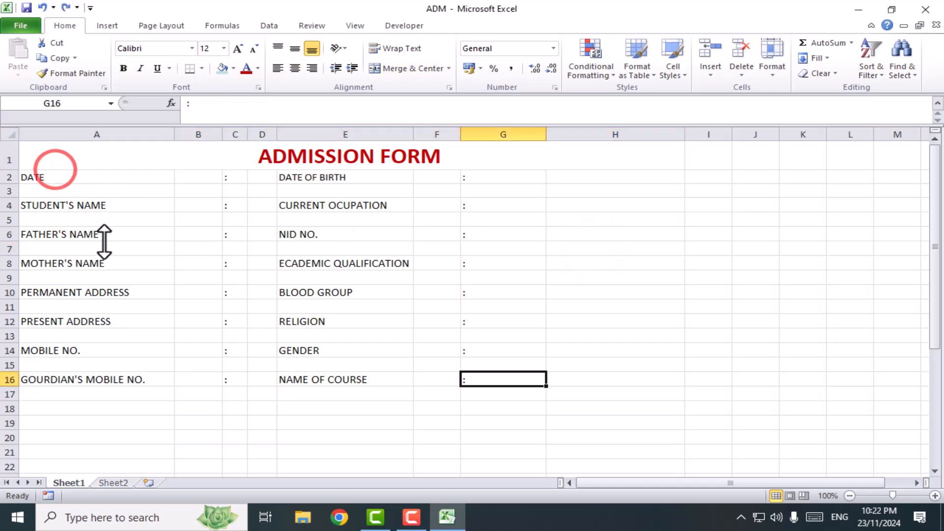
pyautogui.moveTo(65, 161); pyautogui.dragTo(305, 393)
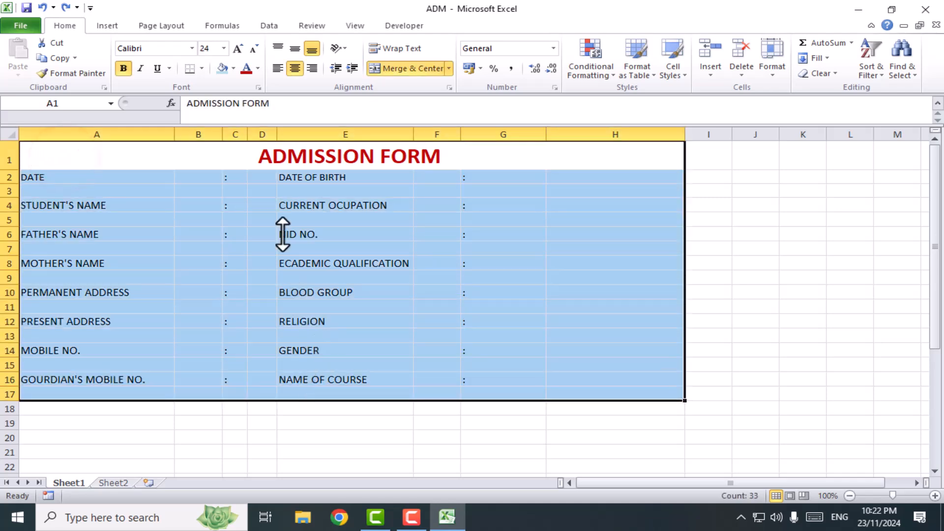
pyautogui.click(123, 68)
pyautogui.click(394, 280)
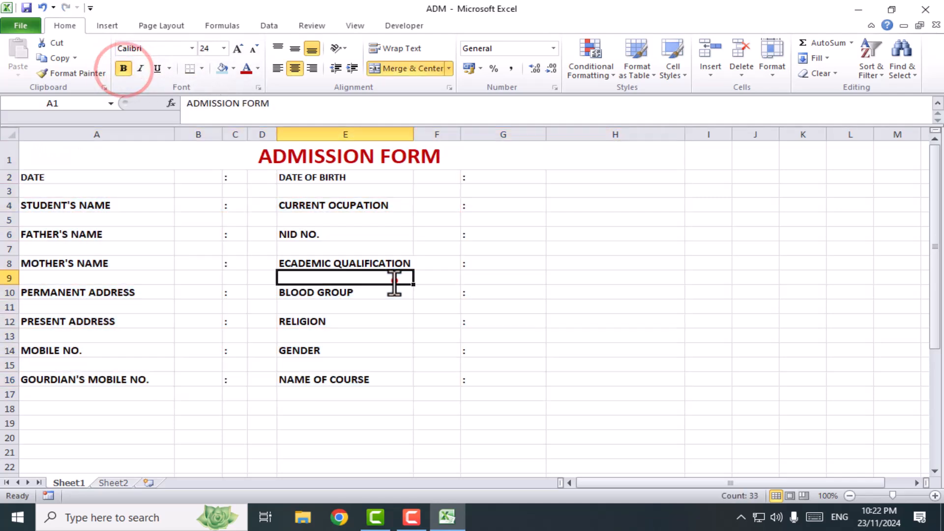
# Increase the font size of the form fields in A2:H16 to 14
pyautogui.moveTo(44, 179); pyautogui.dragTo(564, 384)
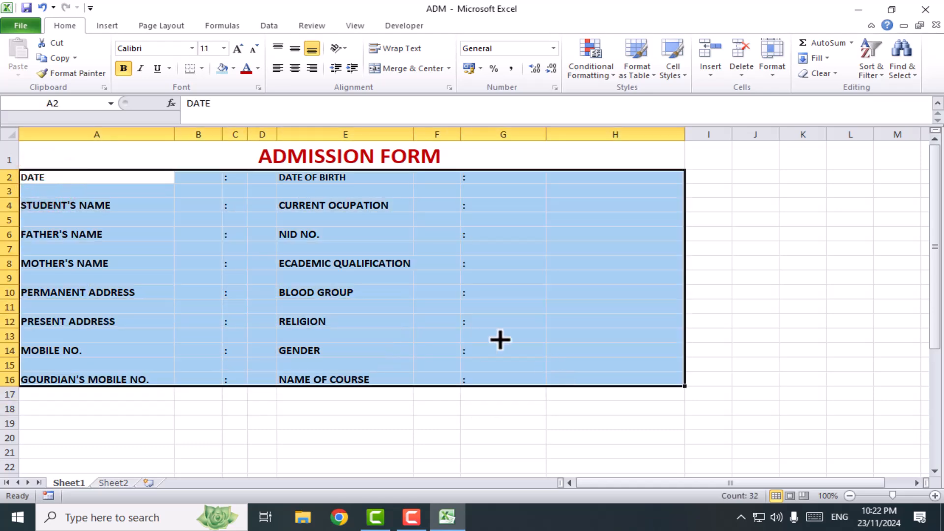
pyautogui.click(237, 49)
pyautogui.click(236, 49)
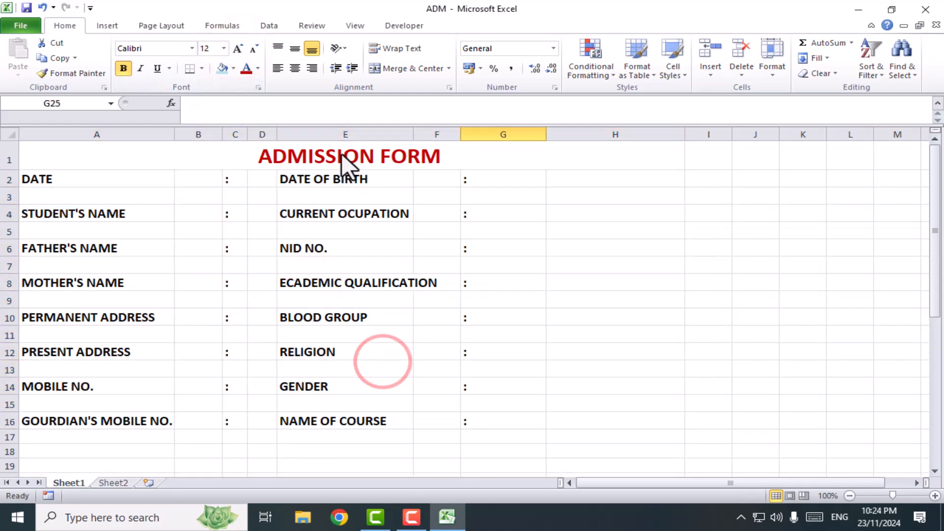
# Copy the eight field labels from DATE to GOURDIAN'S MOBILE NO. in column A into consecutive cells starting at A25
pyautogui.click(67, 180)
pyautogui.keyDown('ctrl'); pyautogui.click(84, 213); pyautogui.keyUp('ctrl')
pyautogui.keyDown('ctrl'); pyautogui.click(78, 251); pyautogui.keyUp('ctrl')
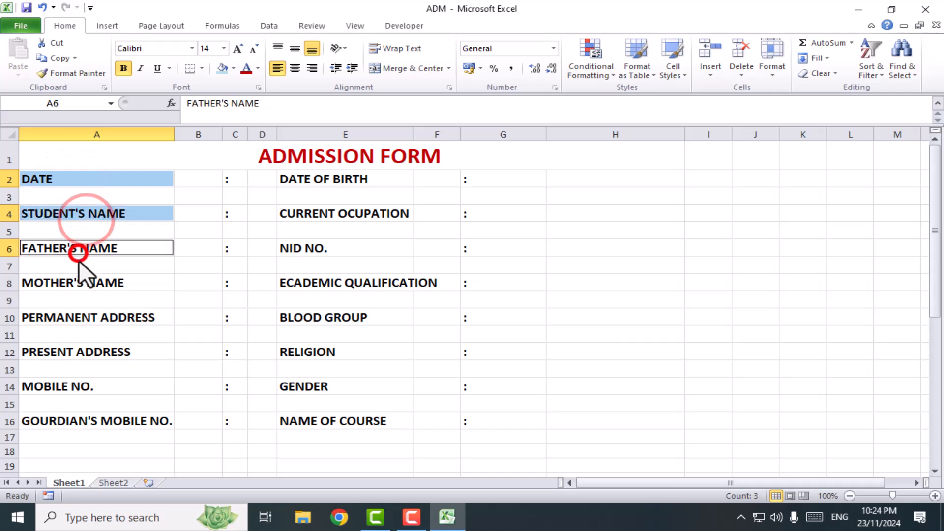
pyautogui.keyDown('ctrl'); pyautogui.click(82, 284); pyautogui.keyUp('ctrl')
pyautogui.keyDown('ctrl'); pyautogui.click(81, 317); pyautogui.keyUp('ctrl')
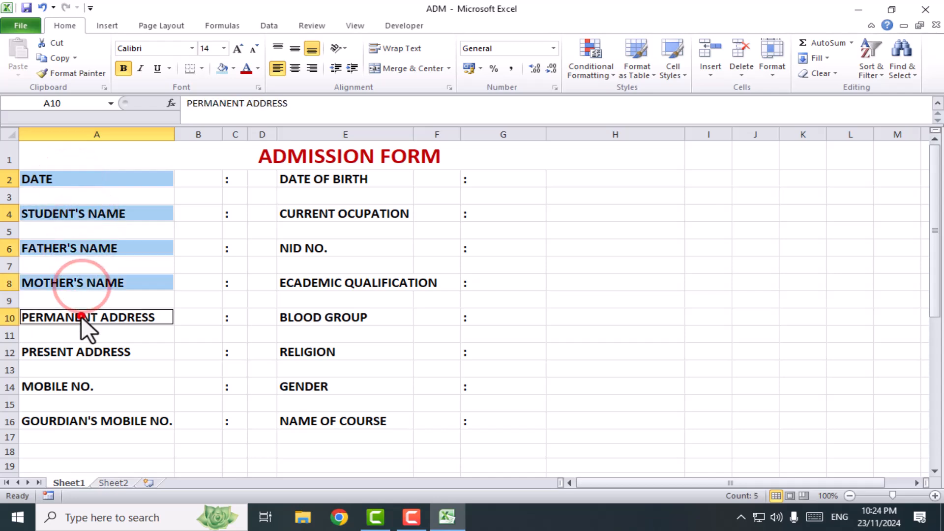
pyautogui.keyDown('ctrl'); pyautogui.click(62, 353); pyautogui.keyUp('ctrl')
pyautogui.keyDown('ctrl'); pyautogui.click(61, 386); pyautogui.keyUp('ctrl')
pyautogui.keyDown('ctrl'); pyautogui.click(64, 421); pyautogui.keyUp('ctrl')
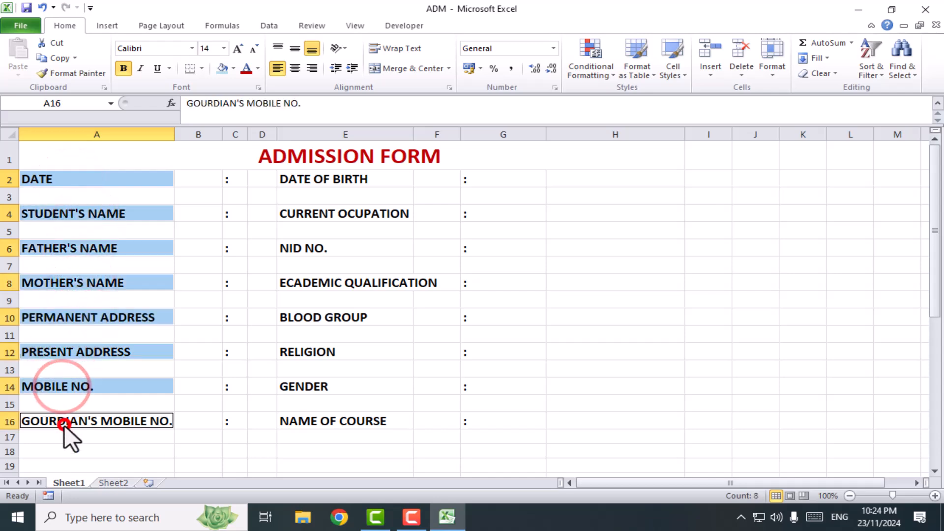
pyautogui.scroll(-3, 182, 369)
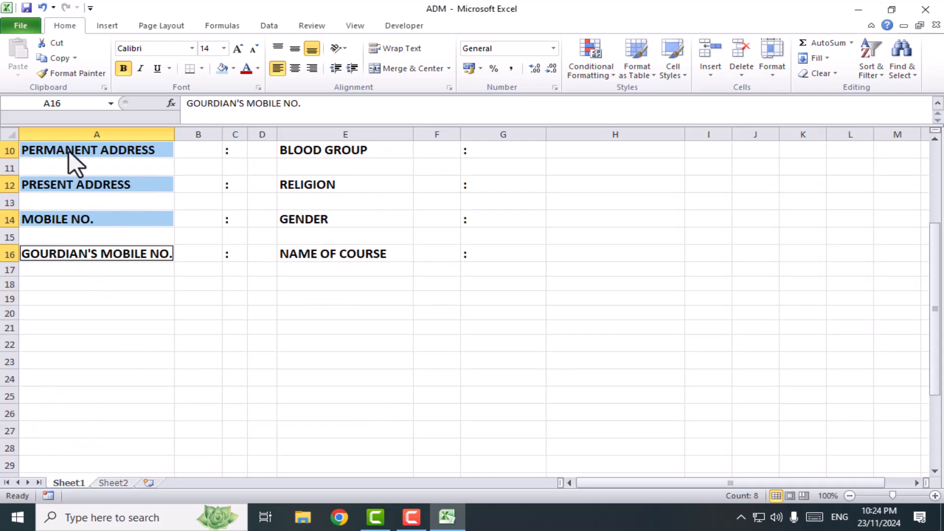
pyautogui.click(48, 60)
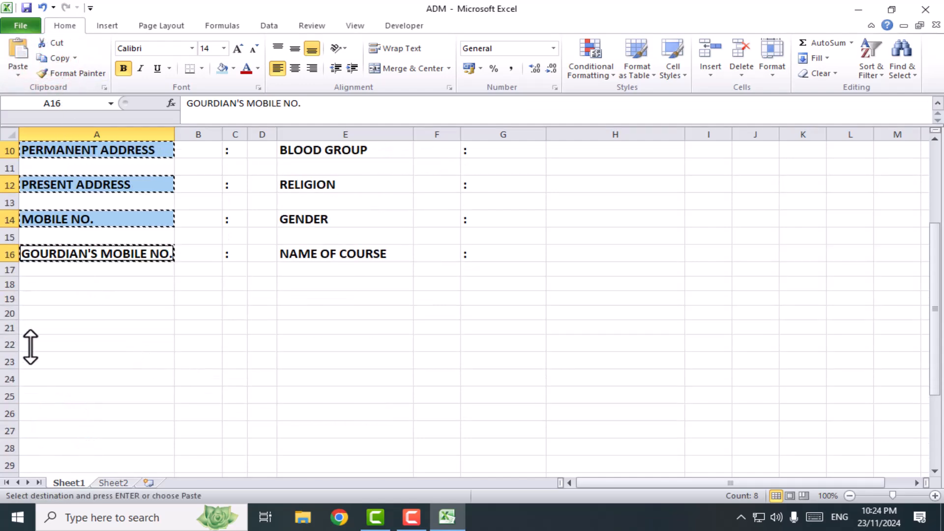
pyautogui.click(29, 396)
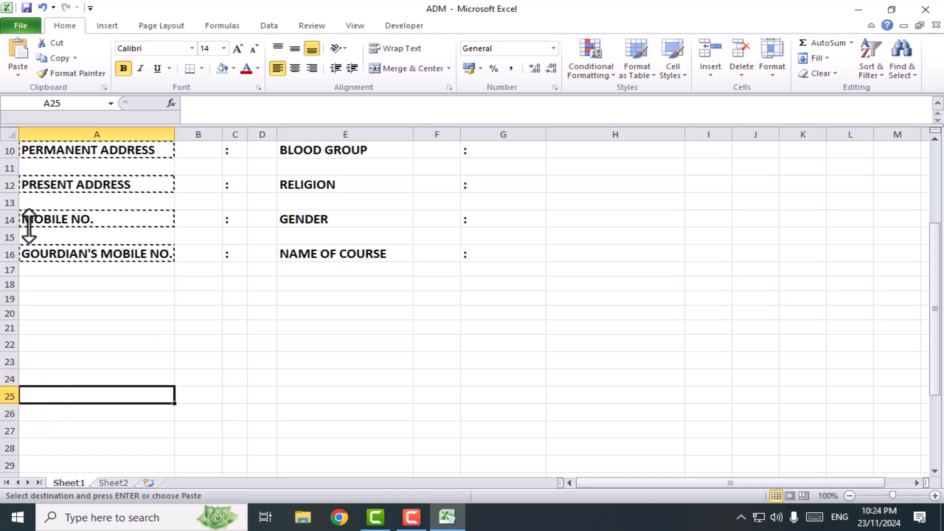
pyautogui.click(16, 49)
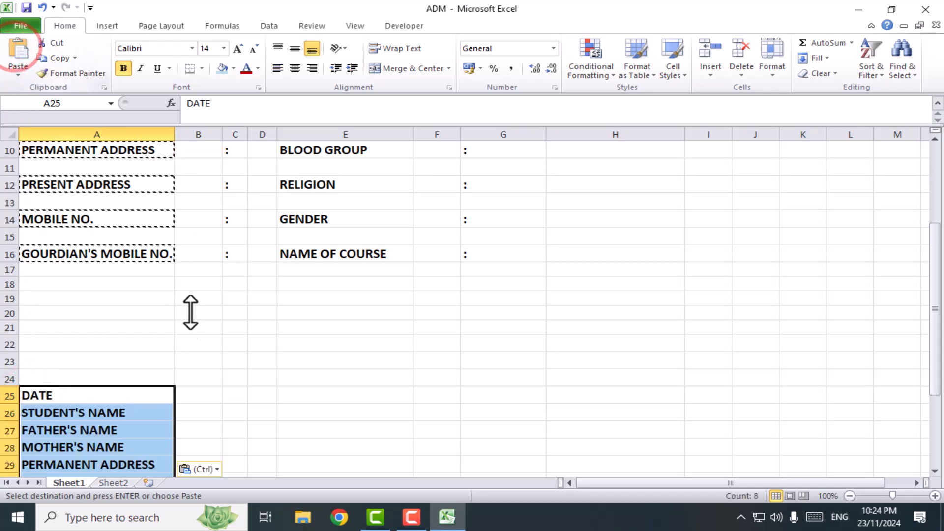
pyautogui.scroll(3, 353, 334)
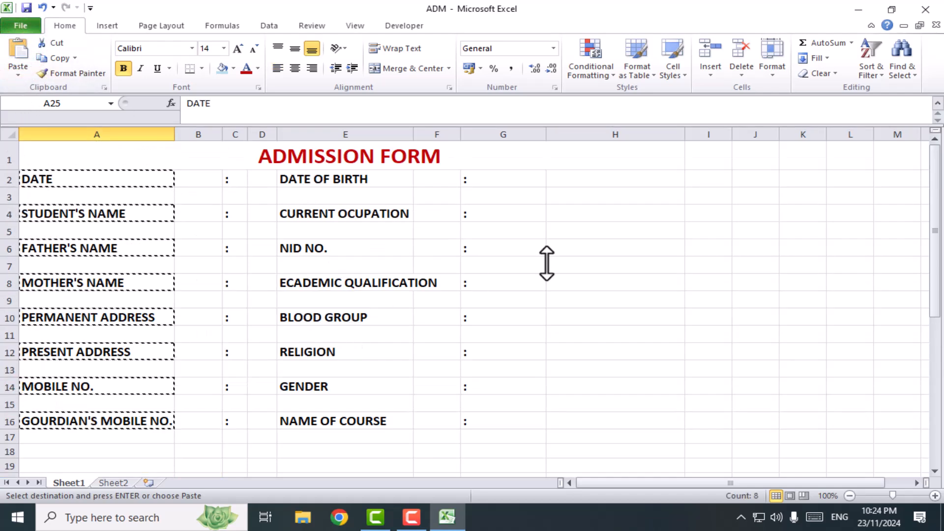
pyautogui.click(337, 182)
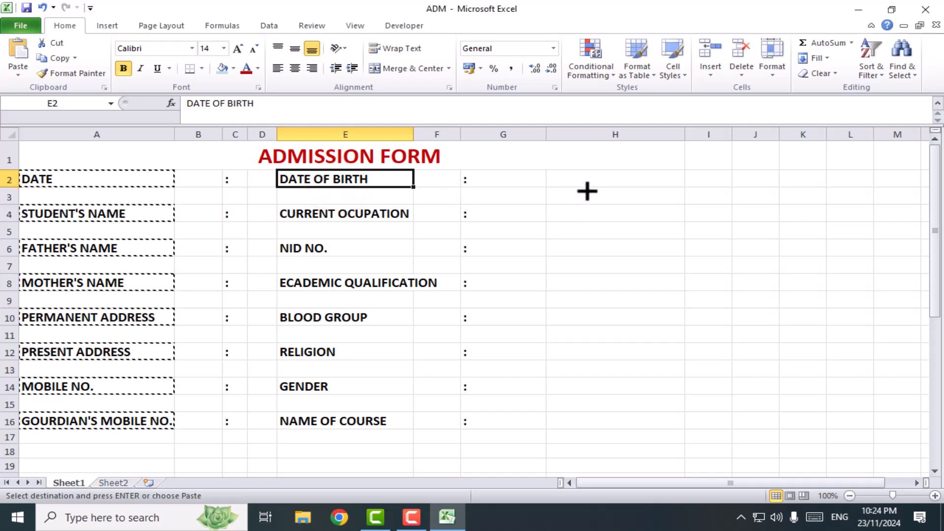
pyautogui.click(586, 246)
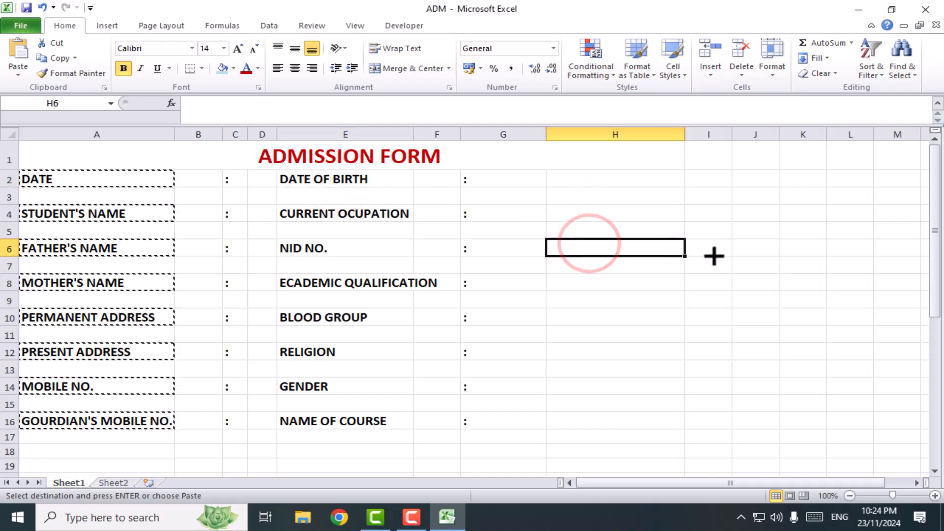
pyautogui.press('Escape')
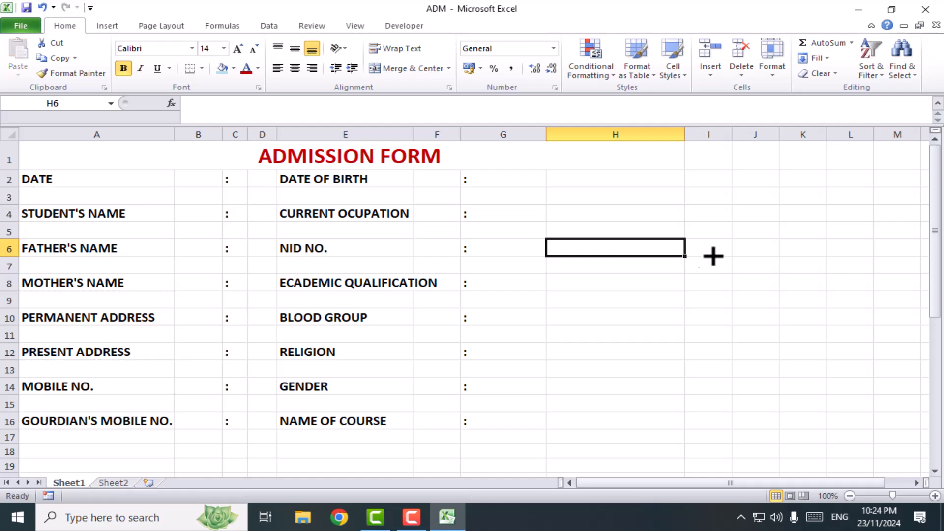
pyautogui.click(656, 329)
# Copy the eight field labels from DATE OF BIRTH to NAME OF COURSE in column E into consecutive cells starting at A33
pyautogui.click(353, 178)
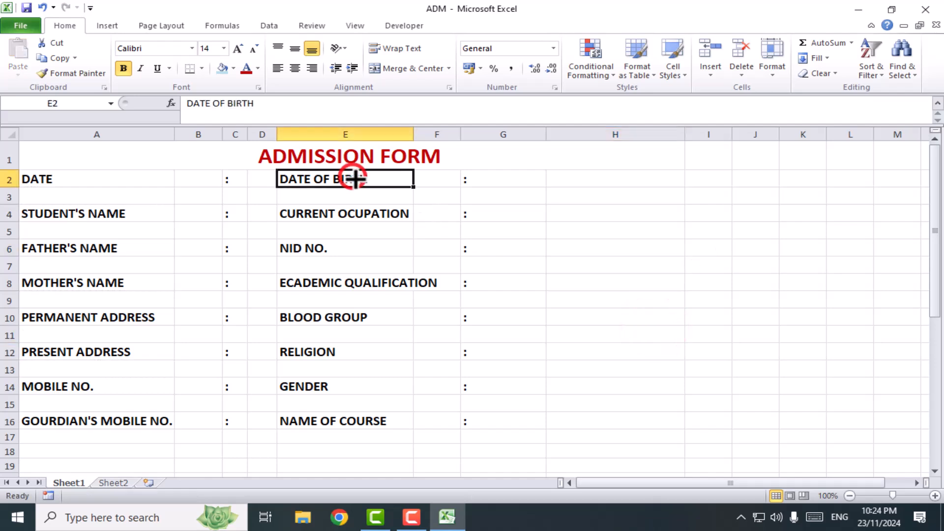
pyautogui.keyDown('ctrl'); pyautogui.click(344, 214); pyautogui.keyUp('ctrl')
pyautogui.keyDown('ctrl'); pyautogui.click(314, 248); pyautogui.keyUp('ctrl')
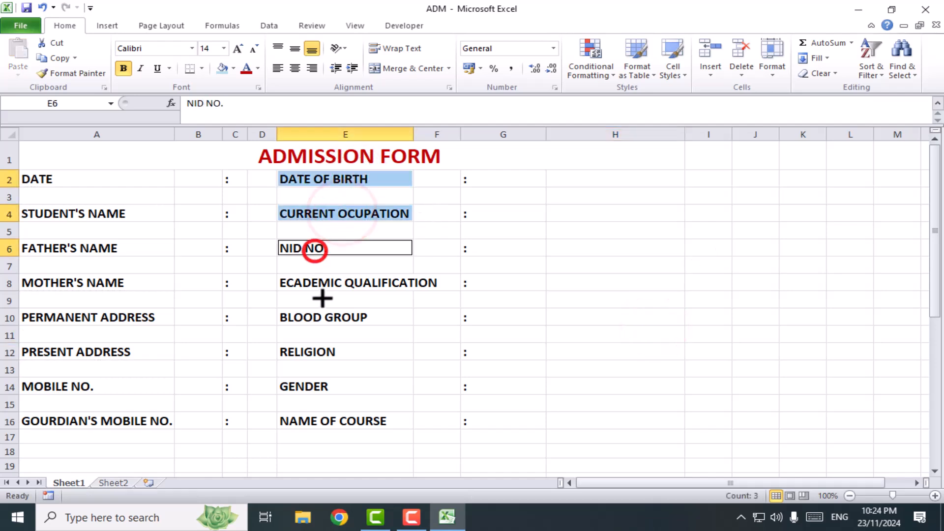
pyautogui.keyDown('ctrl'); pyautogui.click(317, 283); pyautogui.keyUp('ctrl')
pyautogui.keyDown('ctrl'); pyautogui.click(317, 317); pyautogui.keyUp('ctrl')
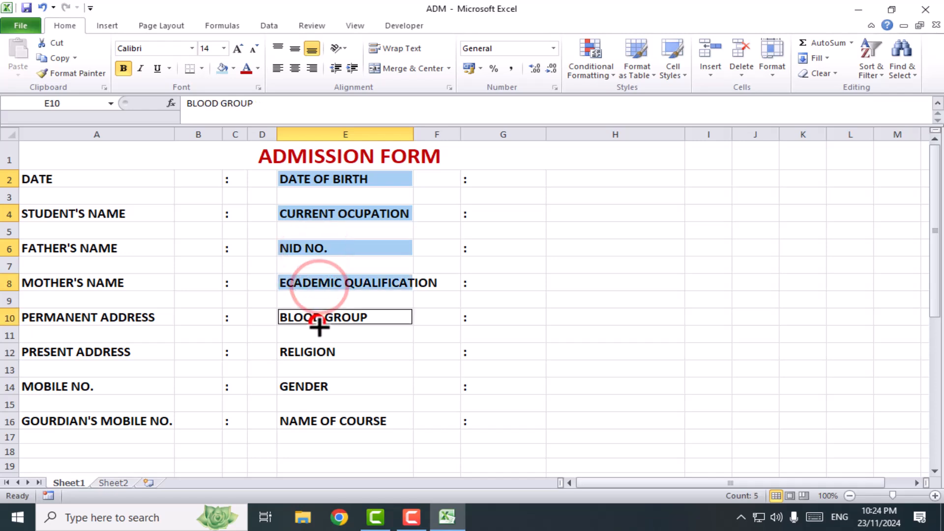
pyautogui.keyDown('ctrl'); pyautogui.click(309, 353); pyautogui.keyUp('ctrl')
pyautogui.keyDown('ctrl'); pyautogui.click(312, 388); pyautogui.keyUp('ctrl')
pyautogui.keyDown('ctrl'); pyautogui.click(315, 424); pyautogui.keyUp('ctrl')
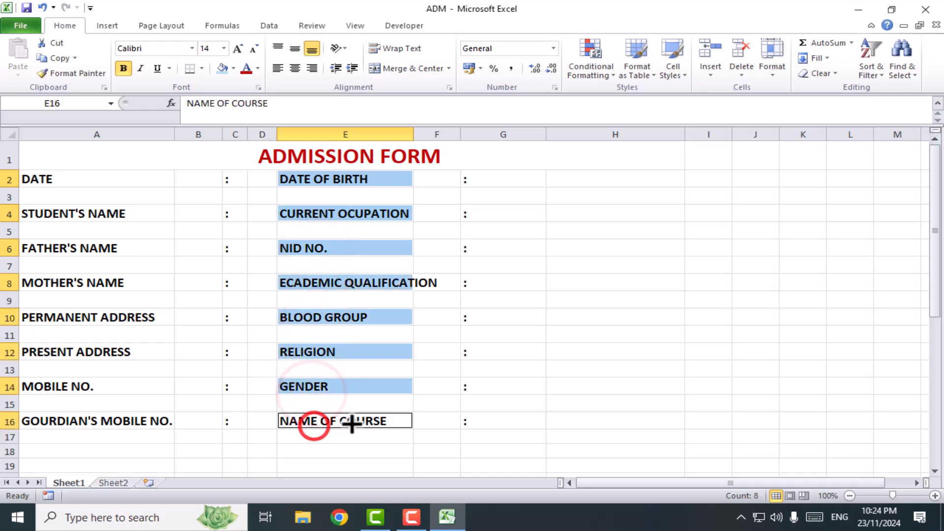
pyautogui.scroll(-2, 357, 420)
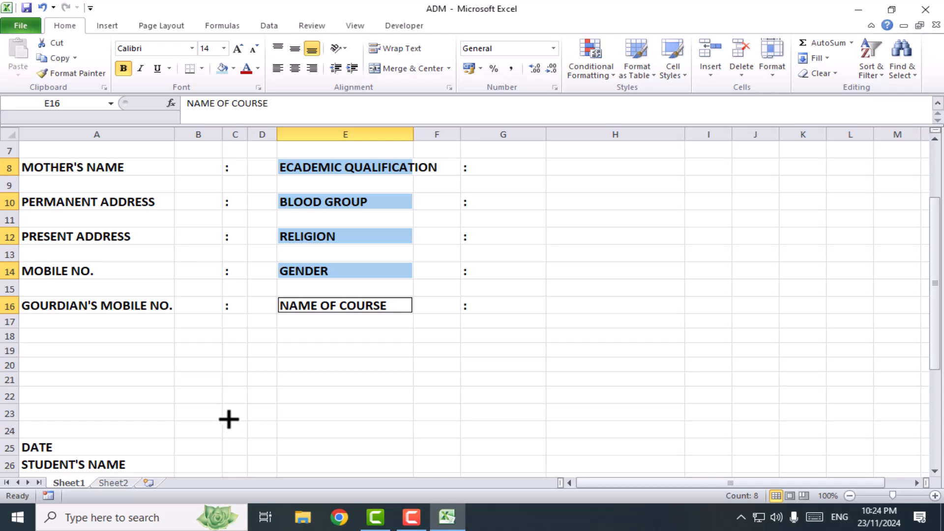
pyautogui.click(53, 59)
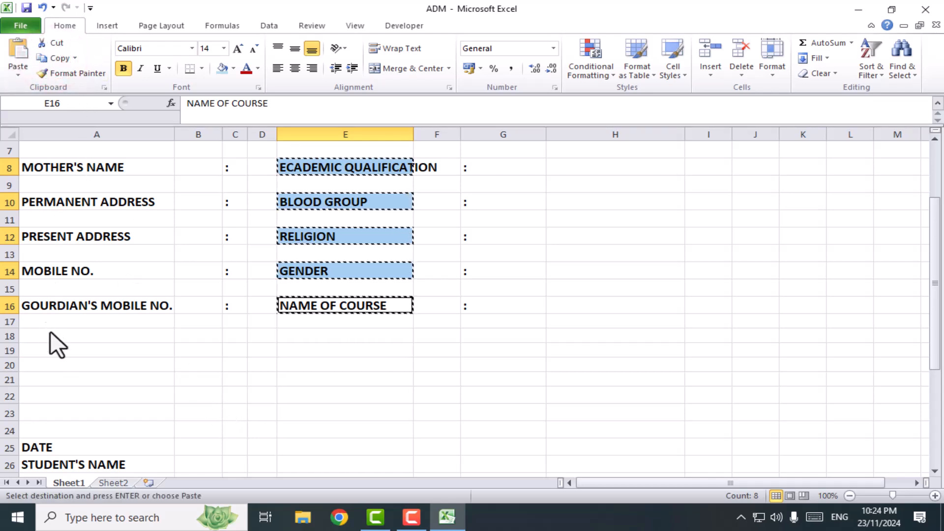
pyautogui.scroll(-4, 45, 322)
pyautogui.scroll(-2, 62, 352)
pyautogui.click(31, 290)
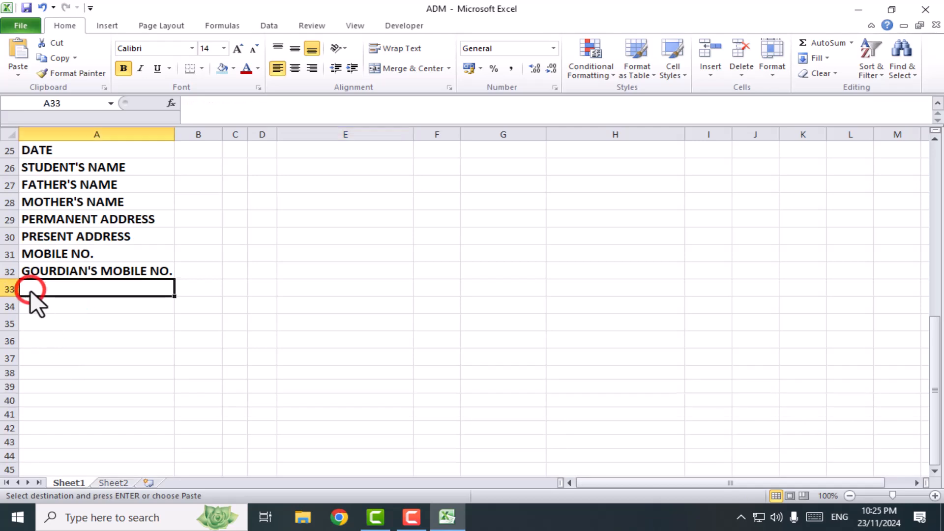
pyautogui.click(20, 50)
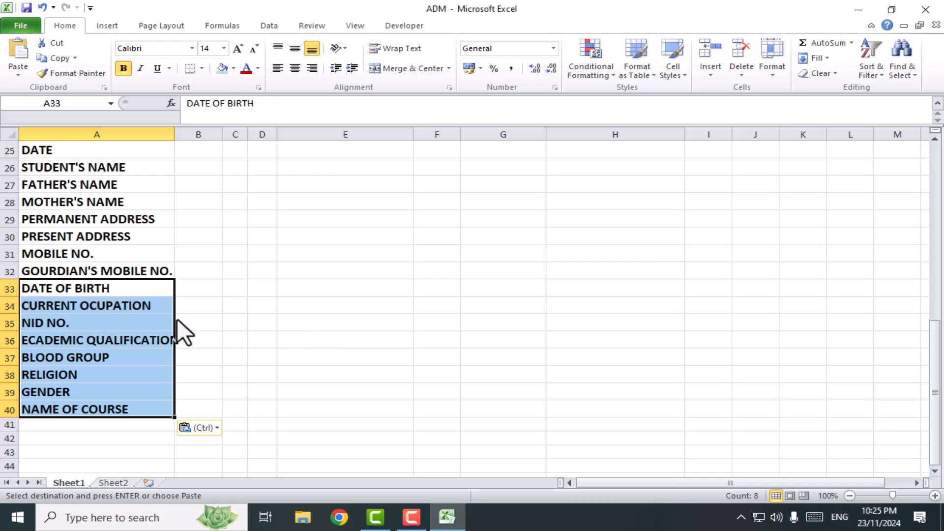
# Compare the stacked label list in A25:A40 with the form's two label columns, and cancel the active copy selection
pyautogui.click(328, 296)
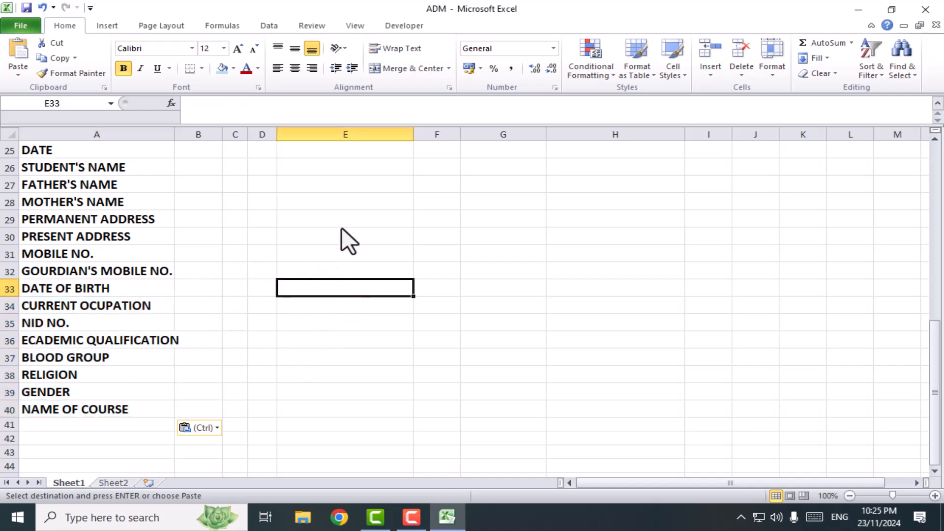
pyautogui.click(302, 150)
pyautogui.scroll(1, 412, 272)
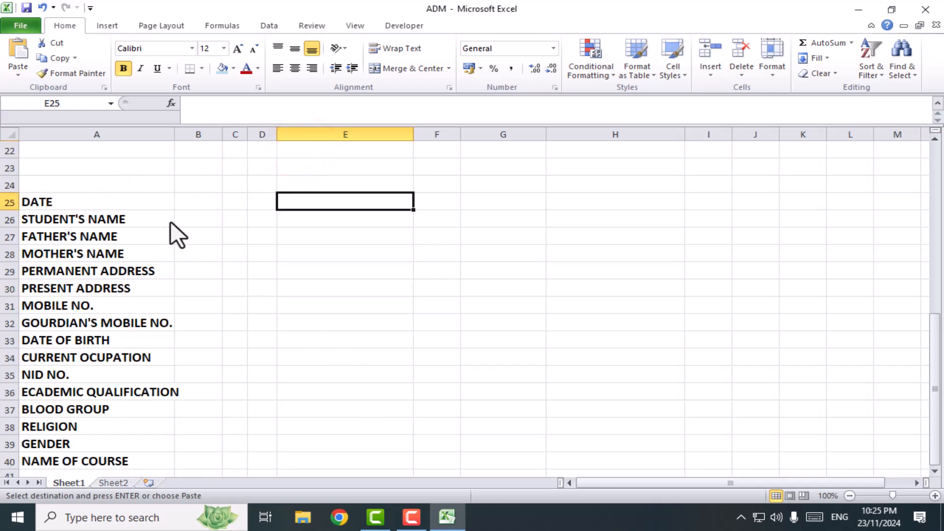
pyautogui.click(322, 274)
pyautogui.click(312, 199)
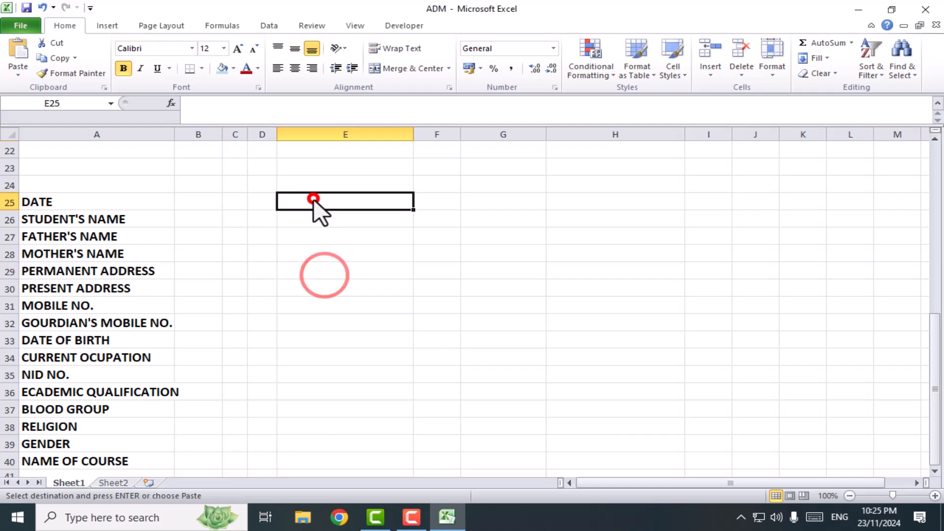
pyautogui.scroll(7, 328, 400)
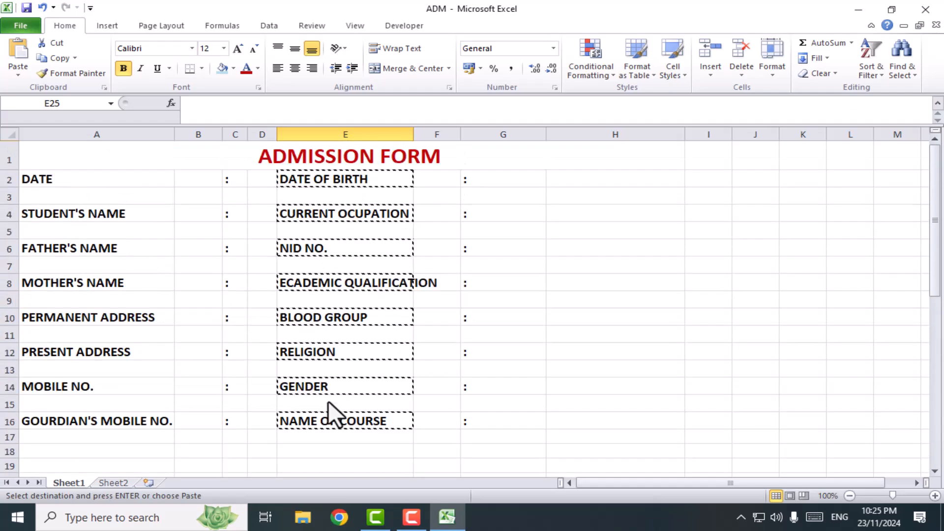
pyautogui.click(510, 231)
pyautogui.click(589, 231)
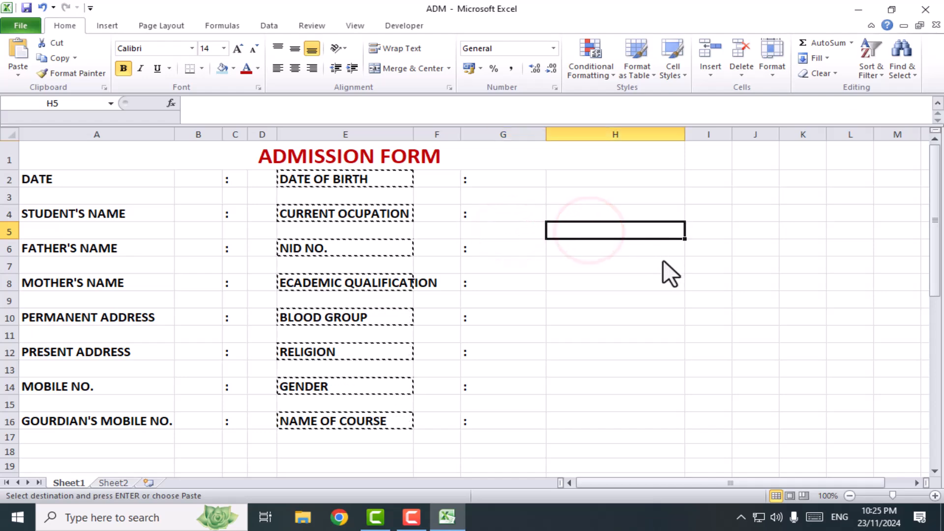
pyautogui.press('Escape')
pyautogui.click(607, 334)
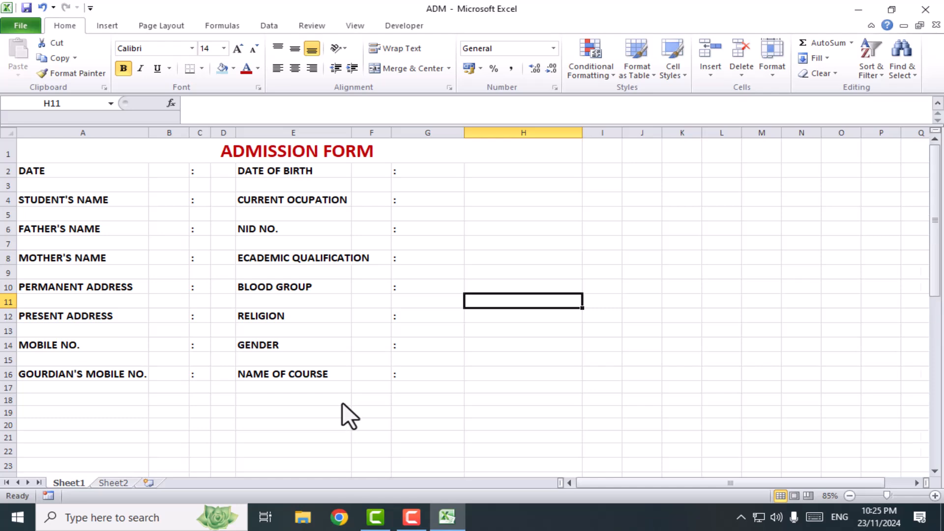
pyautogui.scroll(-1, 342, 405)
pyautogui.scroll(1, 196, 329)
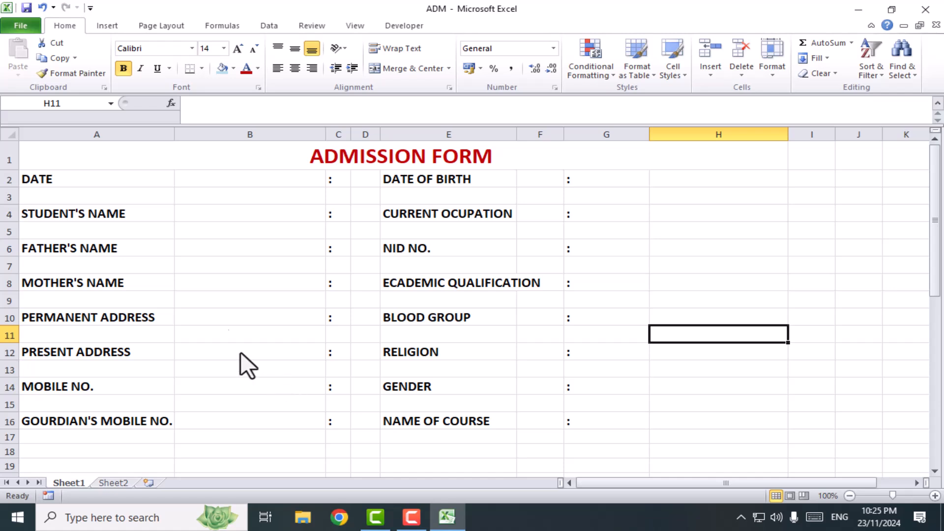
# Narrow columns A, B and C around the first set of labels and colons, and widen column D for the entries
pyautogui.click(209, 229)
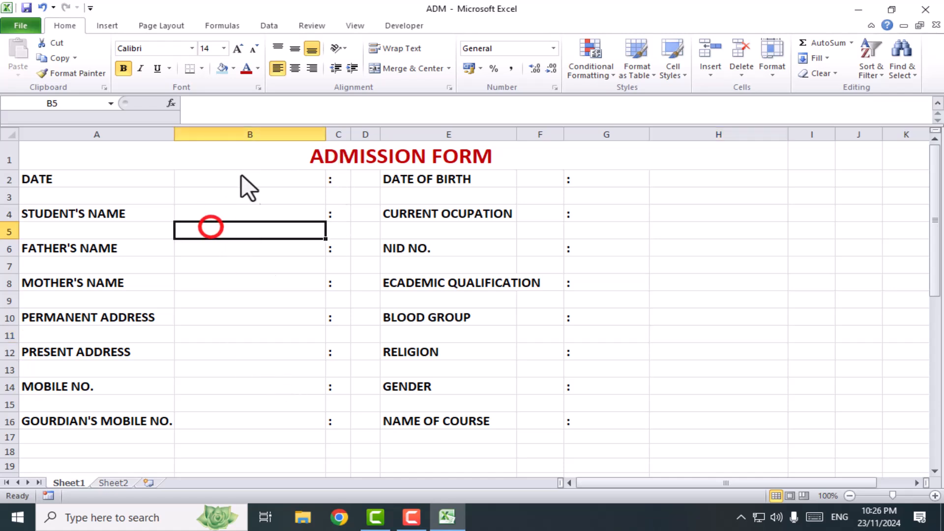
pyautogui.moveTo(174, 134); pyautogui.dragTo(171, 140)
pyautogui.moveTo(322, 133); pyautogui.dragTo(201, 148)
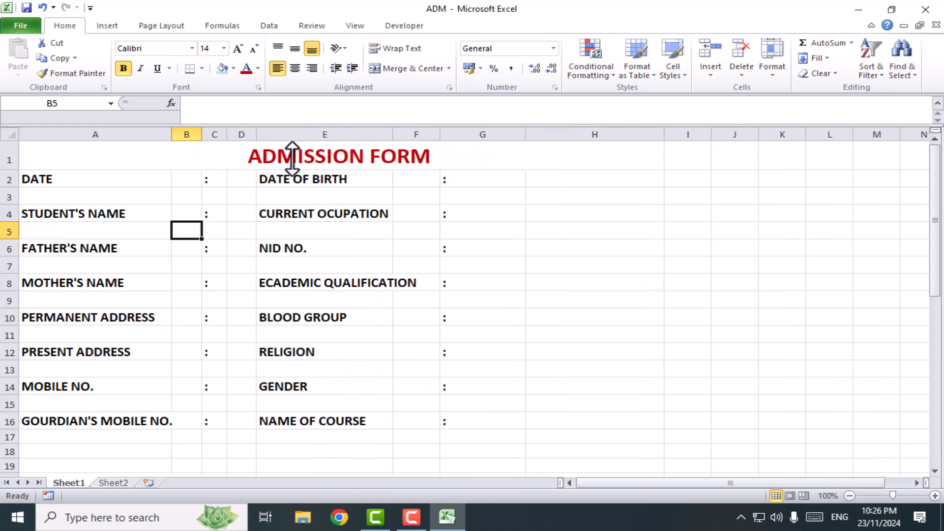
pyautogui.moveTo(219, 140); pyautogui.dragTo(406, 183)
pyautogui.click(260, 177)
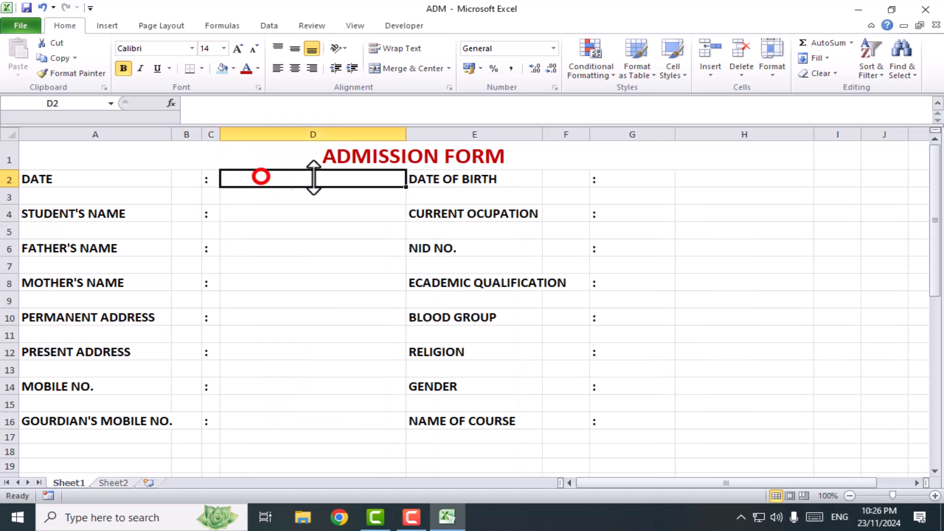
pyautogui.click(304, 213)
pyautogui.click(295, 248)
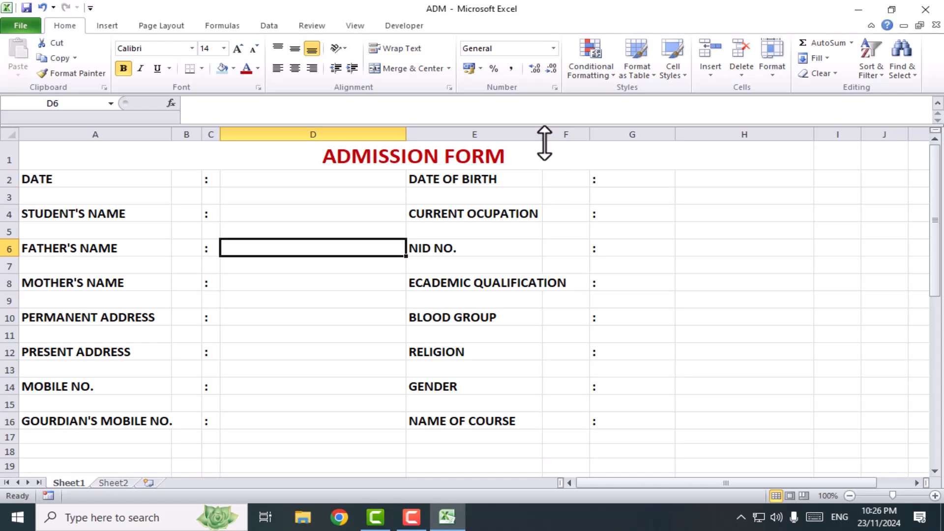
# Widen column E to fit ECADEMIC QUALIFICATION, narrow columns F and G around the colons, and widen column H for the entries
pyautogui.moveTo(543, 135); pyautogui.dragTo(602, 135)
pyautogui.moveTo(690, 136); pyautogui.dragTo(623, 147)
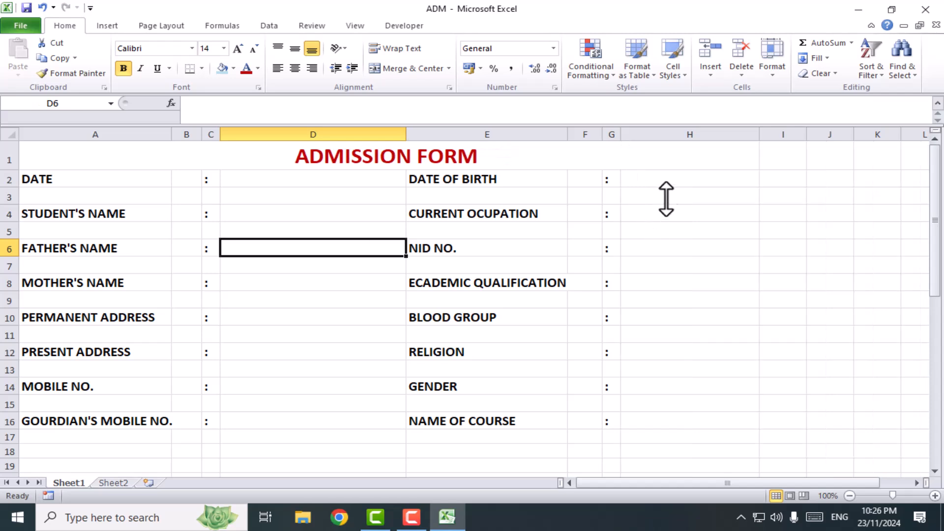
pyautogui.moveTo(757, 135); pyautogui.dragTo(807, 164)
pyautogui.click(692, 176)
pyautogui.click(267, 181)
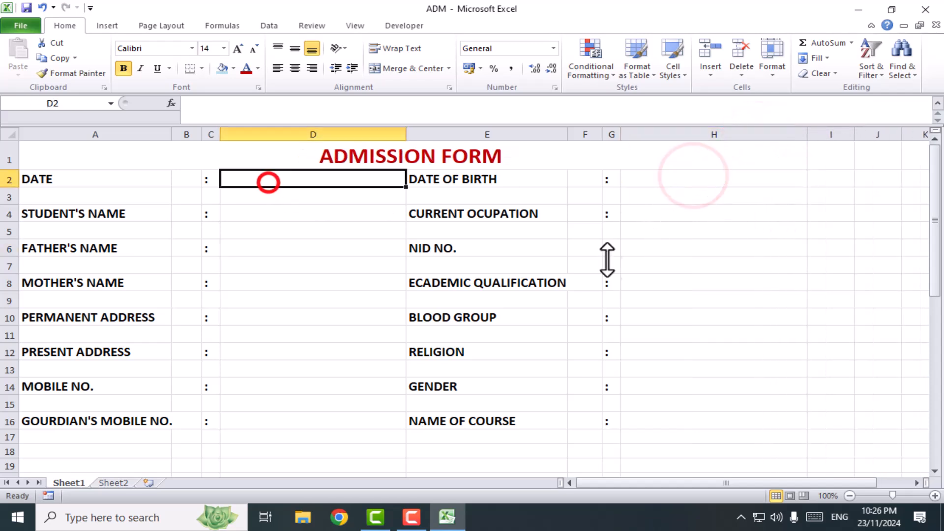
pyautogui.scroll(-2, 665, 340)
pyautogui.scroll(-1, 656, 344)
pyautogui.scroll(2, 490, 401)
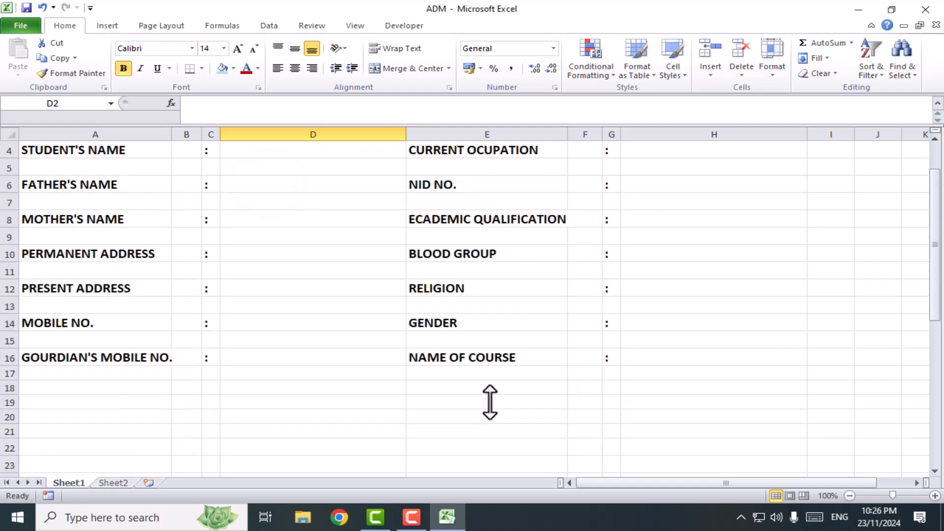
pyautogui.scroll(1, 265, 409)
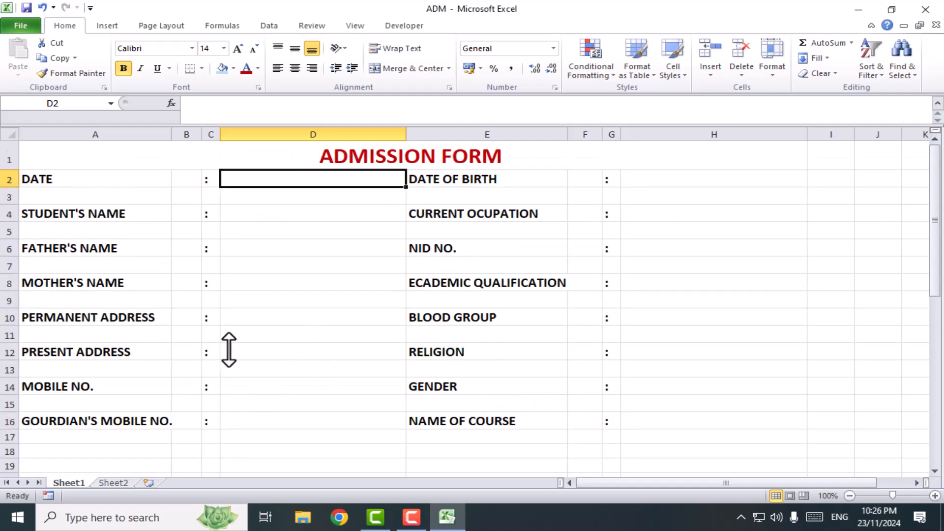
pyautogui.scroll(-1, 419, 361)
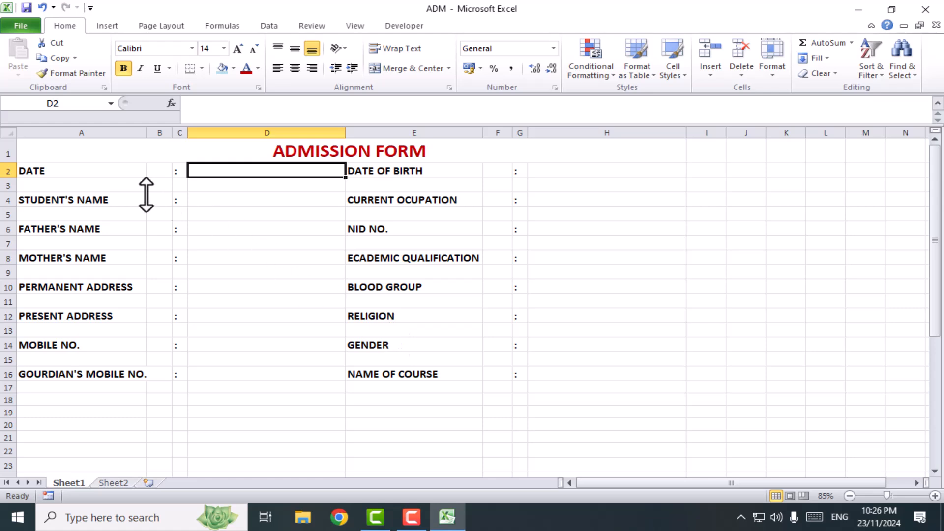
# Fill the whole form area A1:H21 with the lightest dark-blue theme tint as its background
pyautogui.click(76, 147)
pyautogui.moveTo(76, 147); pyautogui.dragTo(526, 432)
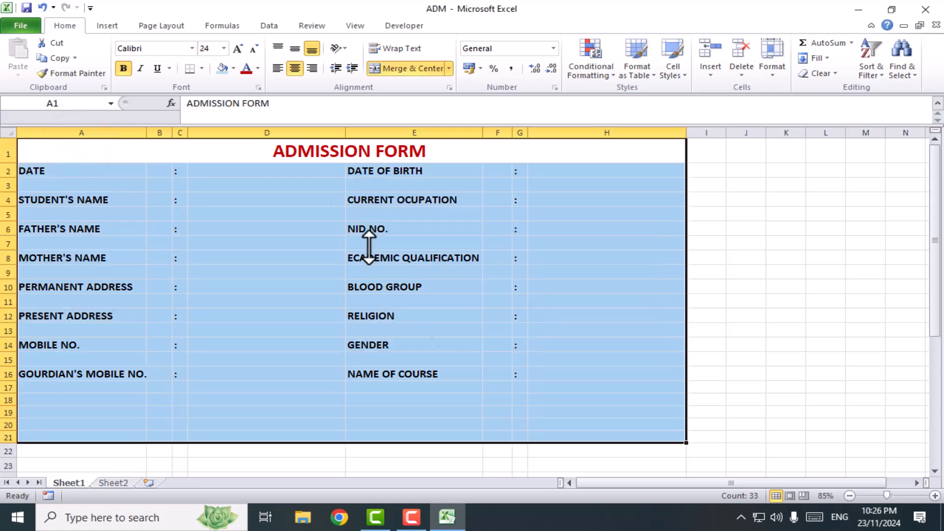
pyautogui.click(232, 68)
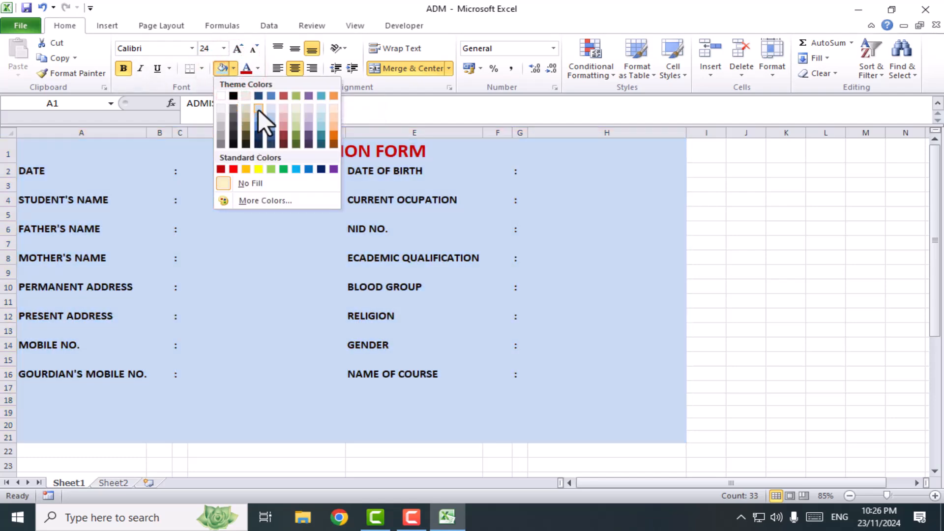
pyautogui.click(258, 109)
pyautogui.click(752, 331)
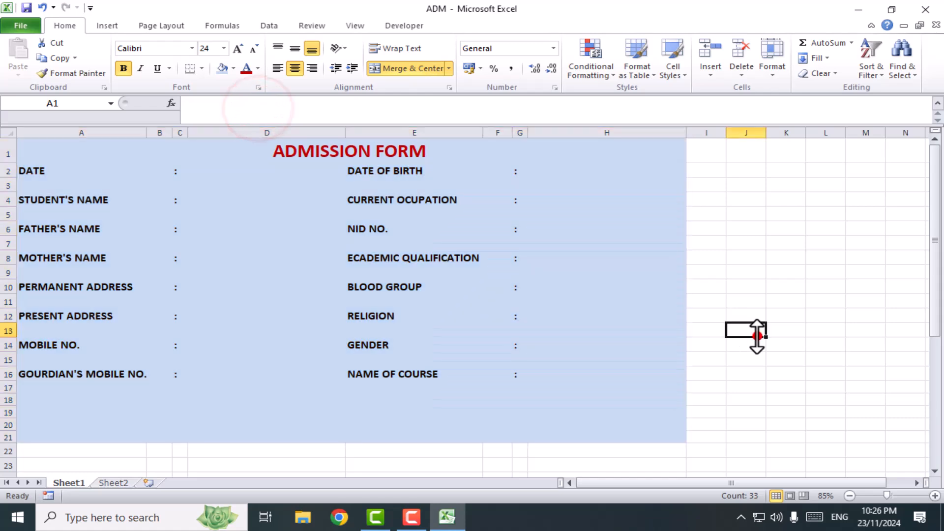
# Give the eight field labels in column A, from DATE to GOURDIAN'S MOBILE NO., a Dark Blue fill and white text
pyautogui.click(53, 170)
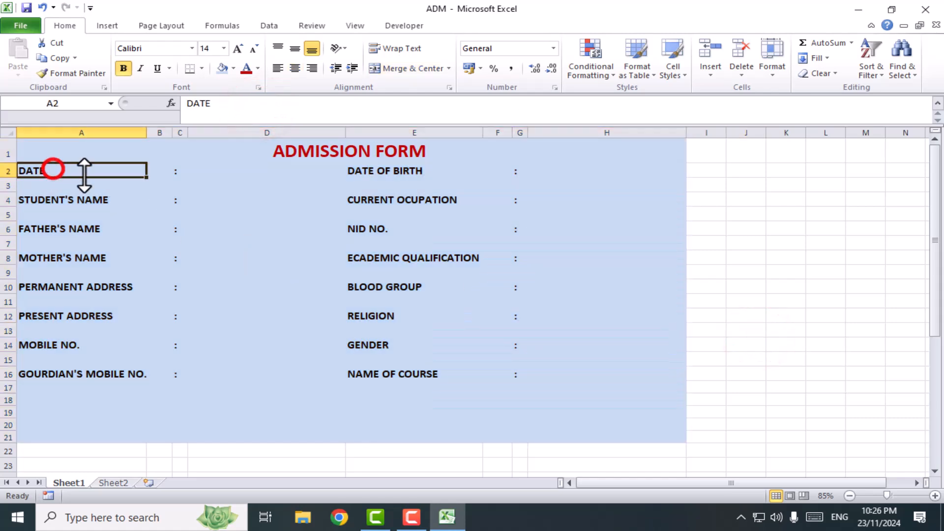
pyautogui.keyDown('ctrl'); pyautogui.click(72, 200); pyautogui.keyUp('ctrl')
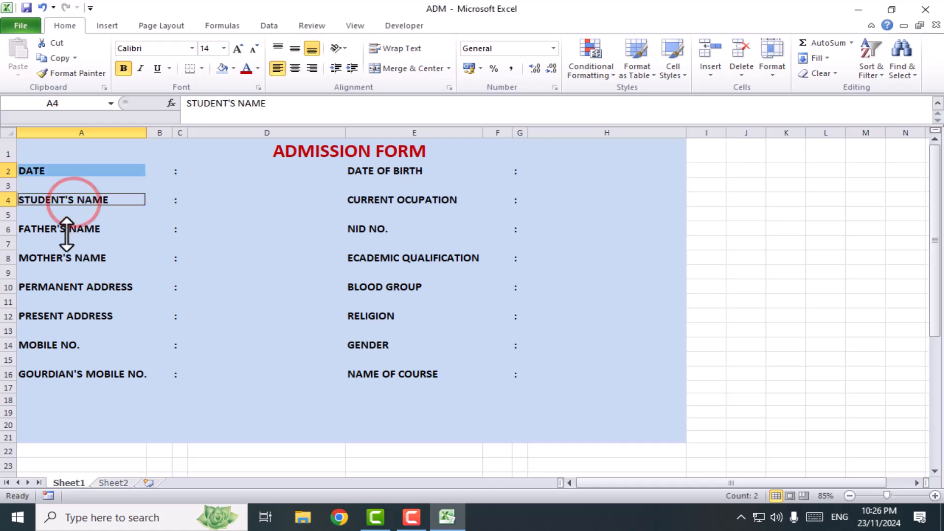
pyautogui.keyDown('ctrl'); pyautogui.click(64, 231); pyautogui.keyUp('ctrl')
pyautogui.keyDown('ctrl'); pyautogui.click(64, 258); pyautogui.keyUp('ctrl')
pyautogui.keyDown('ctrl'); pyautogui.click(60, 286); pyautogui.keyUp('ctrl')
pyautogui.keyDown('ctrl'); pyautogui.click(62, 316); pyautogui.keyUp('ctrl')
pyautogui.keyDown('ctrl'); pyautogui.click(57, 346); pyautogui.keyUp('ctrl')
pyautogui.keyDown('ctrl'); pyautogui.click(64, 375); pyautogui.keyUp('ctrl')
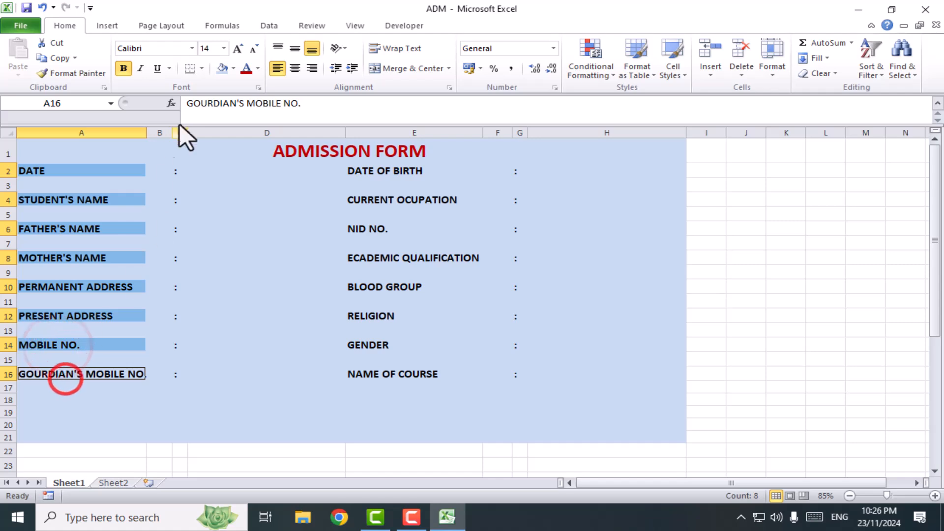
pyautogui.click(233, 68)
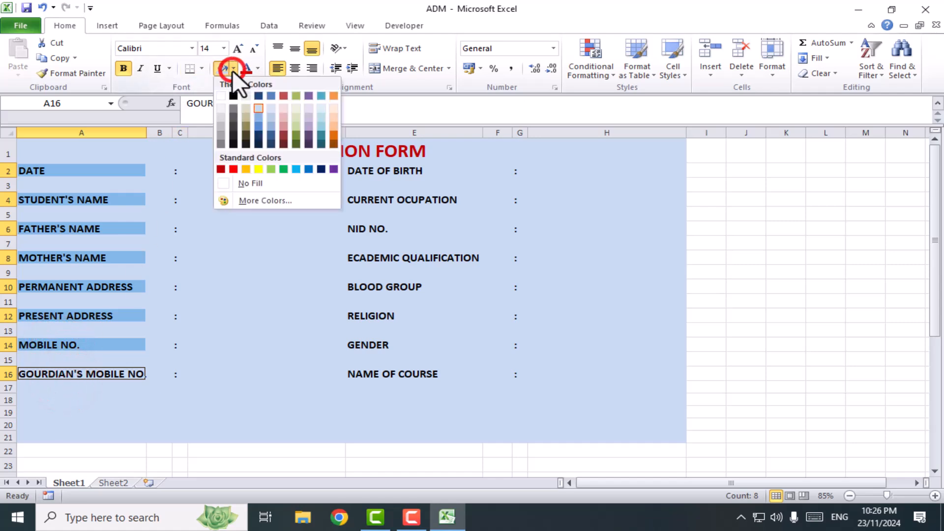
pyautogui.click(321, 170)
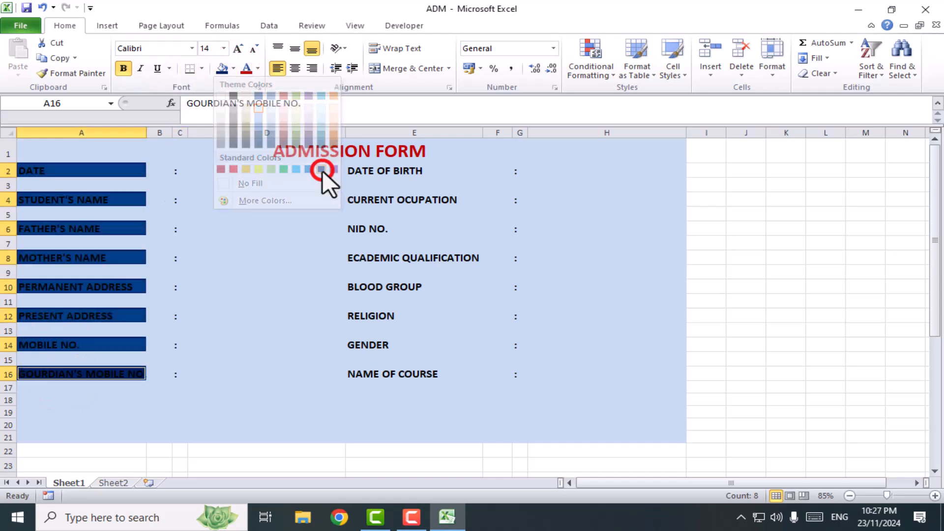
pyautogui.click(257, 67)
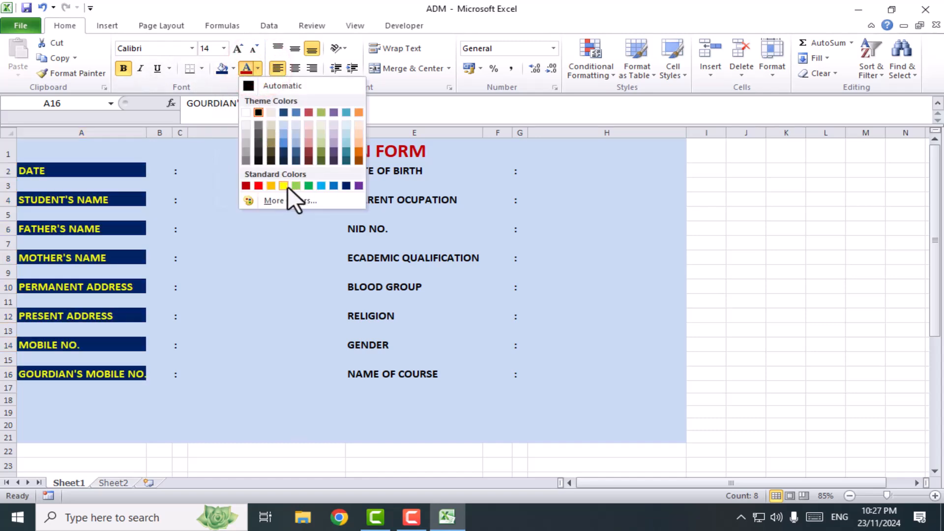
pyautogui.click(246, 112)
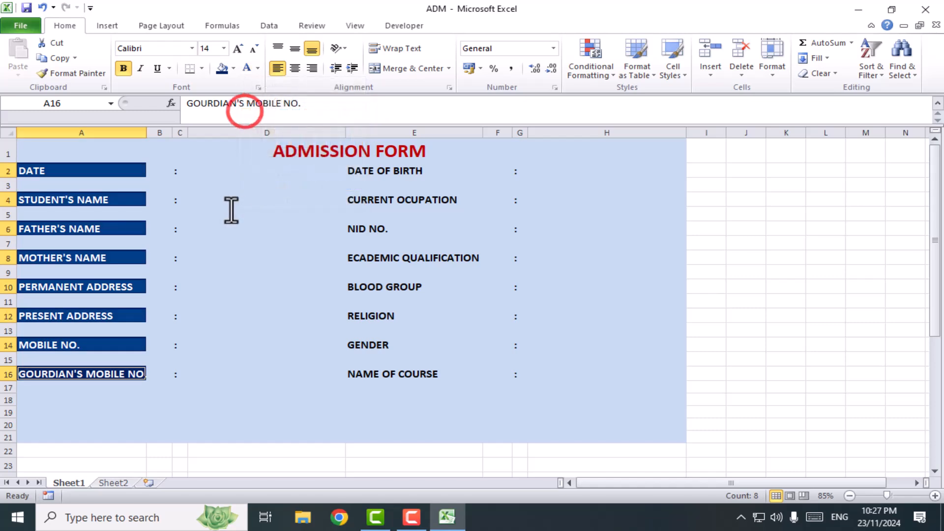
# Fill the eight entry cells in column D, every second row from D2 to D16, with standard green
pyautogui.click(206, 170)
pyautogui.keyDown('ctrl'); pyautogui.click(216, 197); pyautogui.keyUp('ctrl')
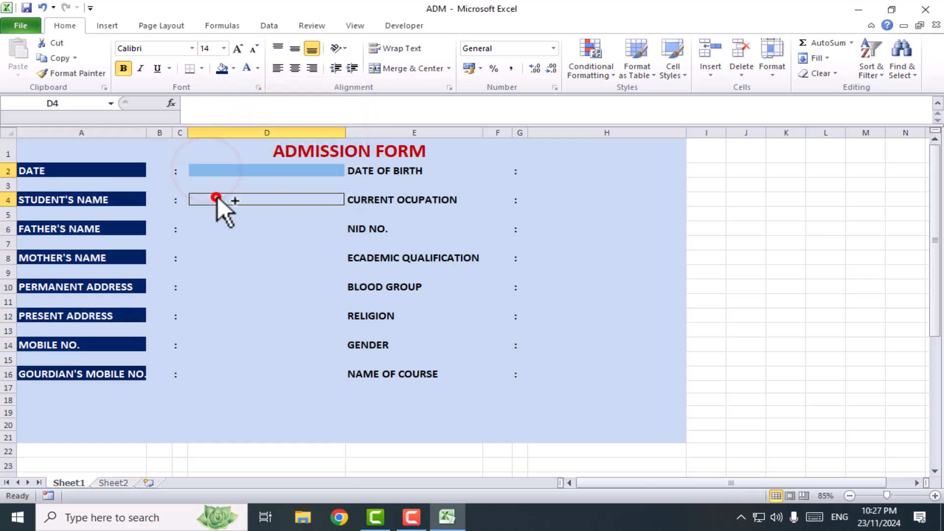
pyautogui.keyDown('ctrl'); pyautogui.click(217, 227); pyautogui.keyUp('ctrl')
pyautogui.keyDown('ctrl'); pyautogui.click(209, 259); pyautogui.keyUp('ctrl')
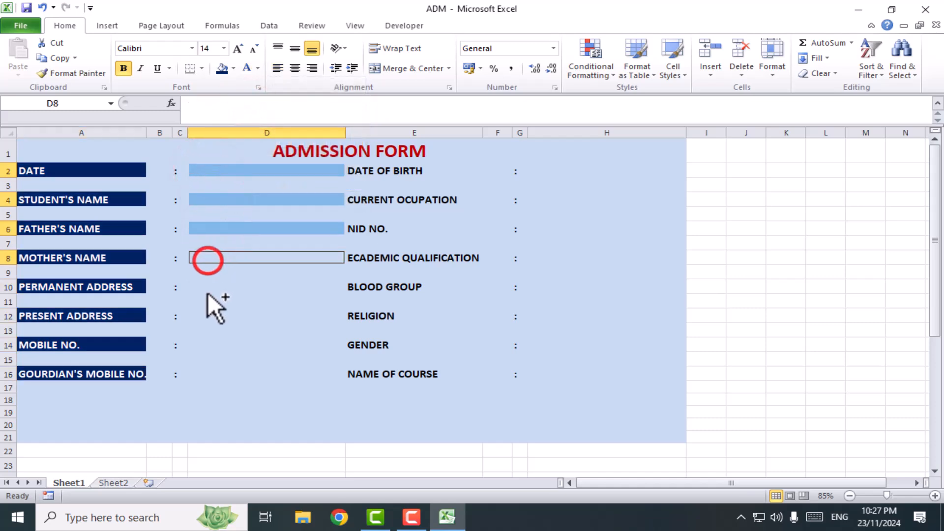
pyautogui.keyDown('ctrl'); pyautogui.click(207, 290); pyautogui.keyUp('ctrl')
pyautogui.keyDown('ctrl'); pyautogui.click(203, 318); pyautogui.keyUp('ctrl')
pyautogui.keyDown('ctrl'); pyautogui.click(201, 344); pyautogui.keyUp('ctrl')
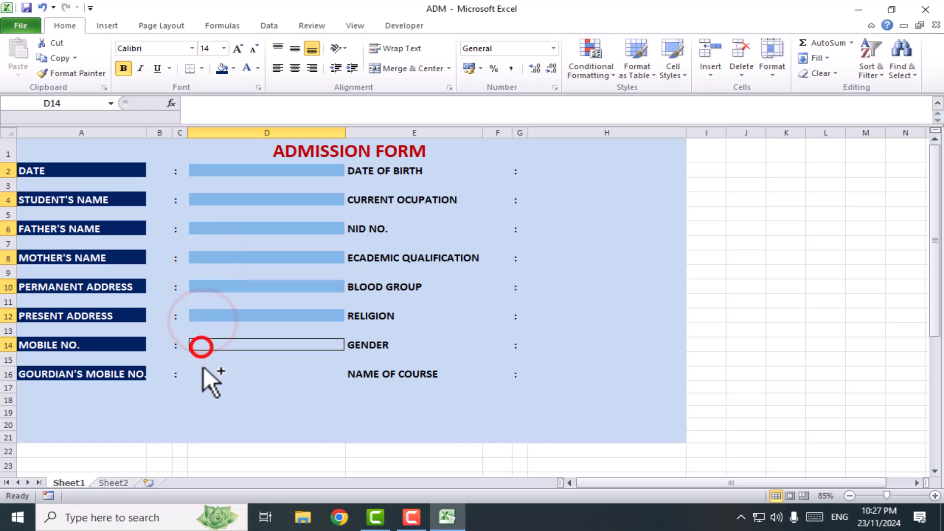
pyautogui.keyDown('ctrl'); pyautogui.click(202, 376); pyautogui.keyUp('ctrl')
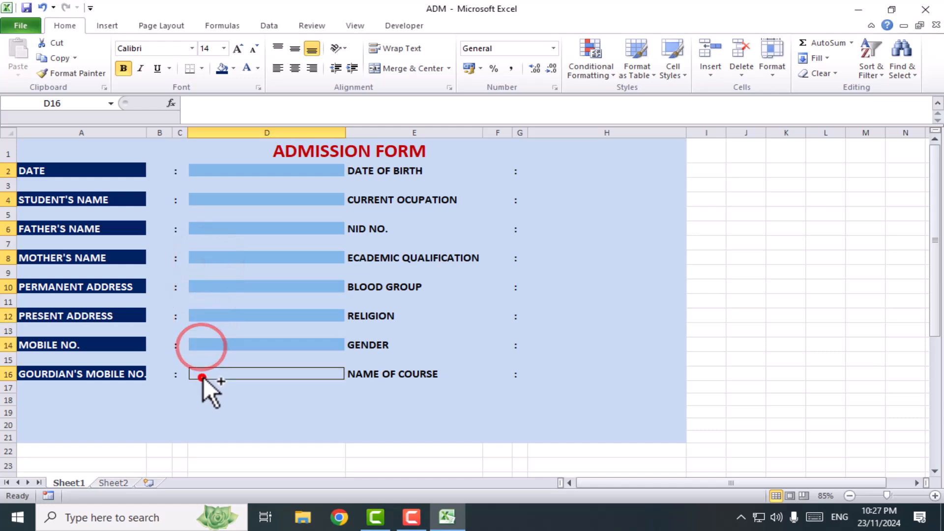
pyautogui.click(232, 70)
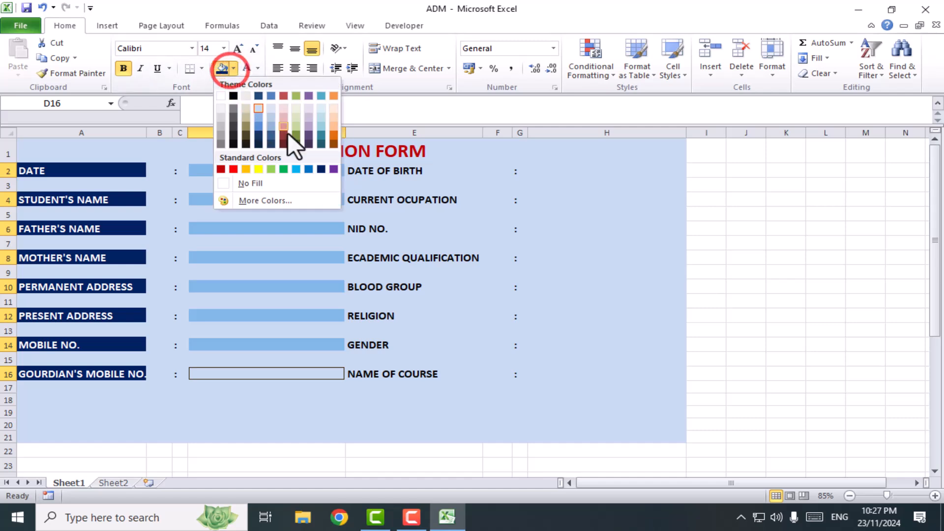
pyautogui.click(283, 170)
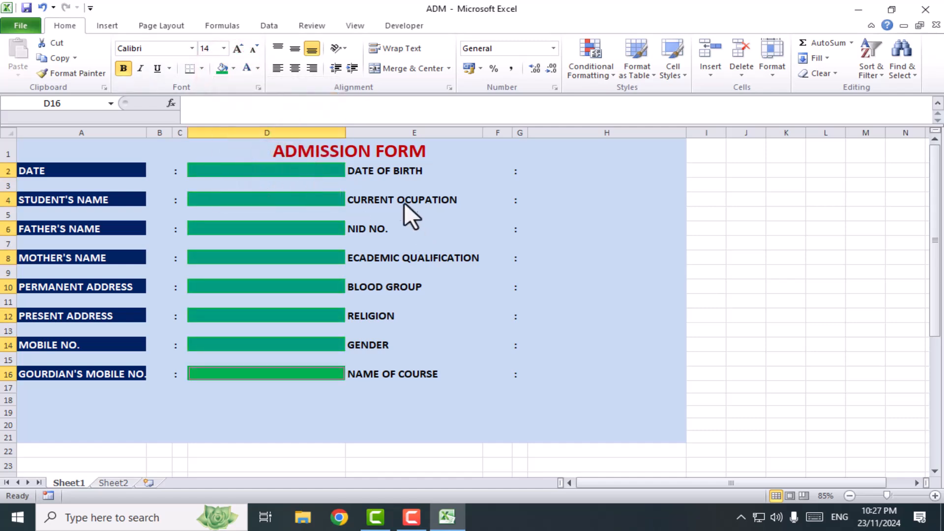
# Widen column D slightly, and give the eight labels in column E, from DATE OF BIRTH to NAME OF COURSE, a Dark Blue fill and white text
pyautogui.click(376, 172)
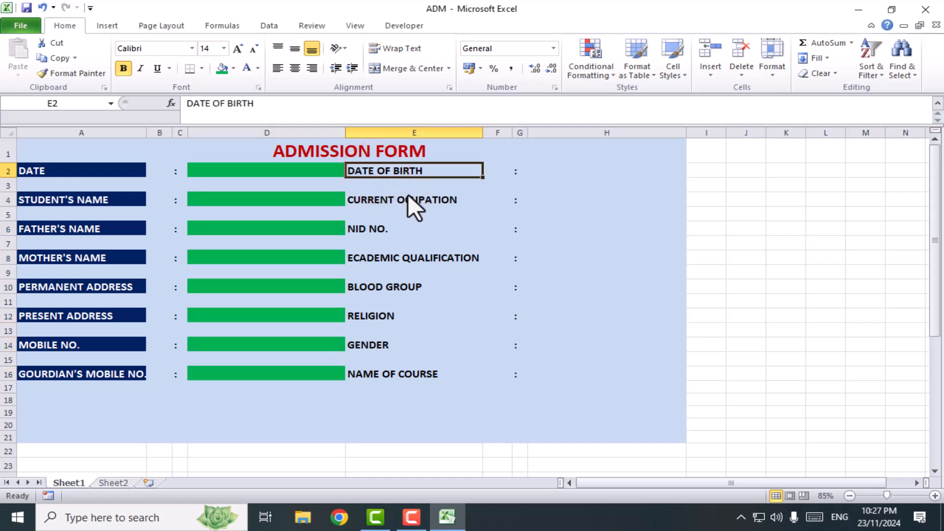
pyautogui.moveTo(345, 135); pyautogui.dragTo(353, 134)
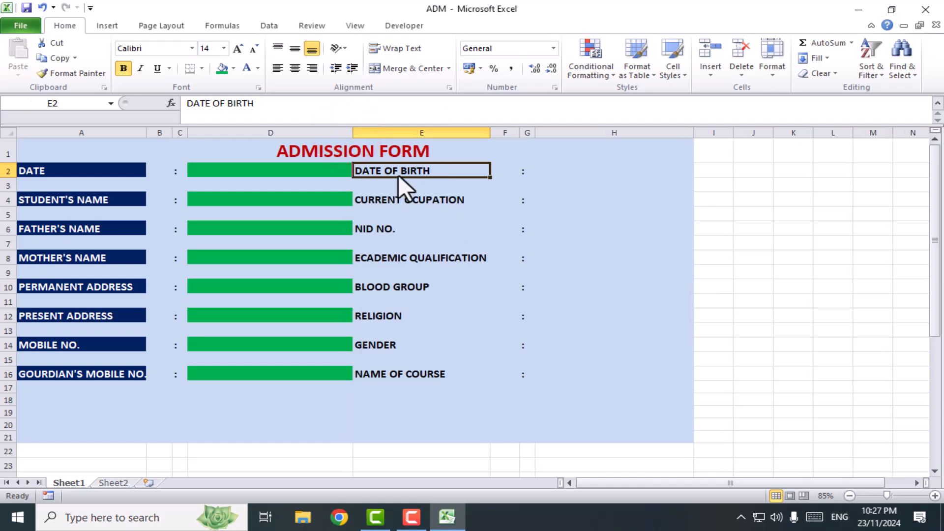
pyautogui.keyDown('ctrl'); pyautogui.click(399, 202); pyautogui.keyUp('ctrl')
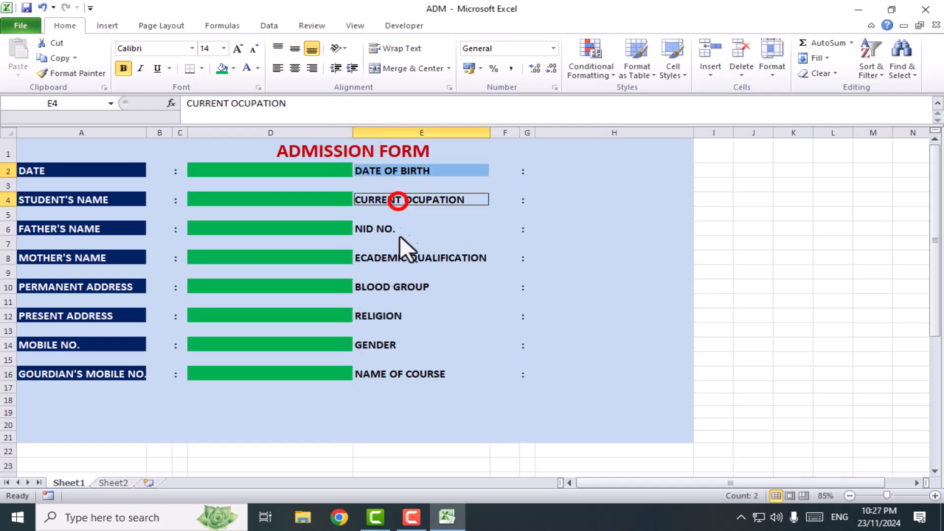
pyautogui.keyDown('ctrl'); pyautogui.click(389, 230); pyautogui.keyUp('ctrl')
pyautogui.keyDown('ctrl'); pyautogui.click(394, 261); pyautogui.keyUp('ctrl')
pyautogui.keyDown('ctrl'); pyautogui.click(399, 286); pyautogui.keyUp('ctrl')
pyautogui.keyDown('ctrl'); pyautogui.click(398, 316); pyautogui.keyUp('ctrl')
pyautogui.keyDown('ctrl'); pyautogui.click(396, 344); pyautogui.keyUp('ctrl')
pyautogui.keyDown('ctrl'); pyautogui.click(397, 375); pyautogui.keyUp('ctrl')
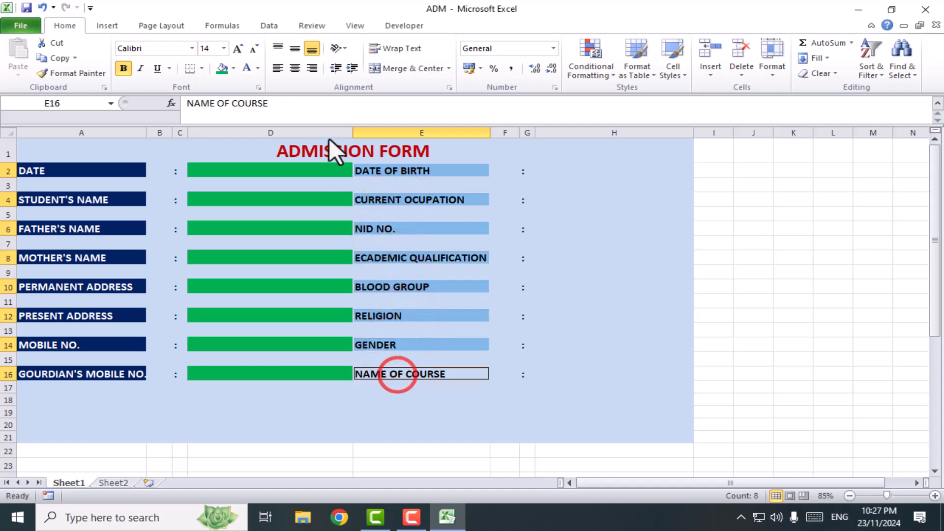
pyautogui.click(232, 69)
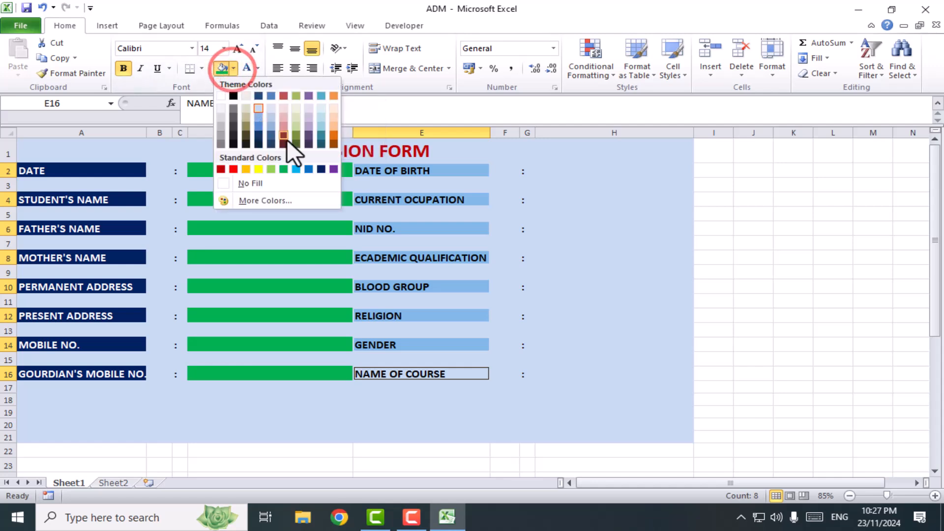
pyautogui.click(322, 170)
pyautogui.click(256, 68)
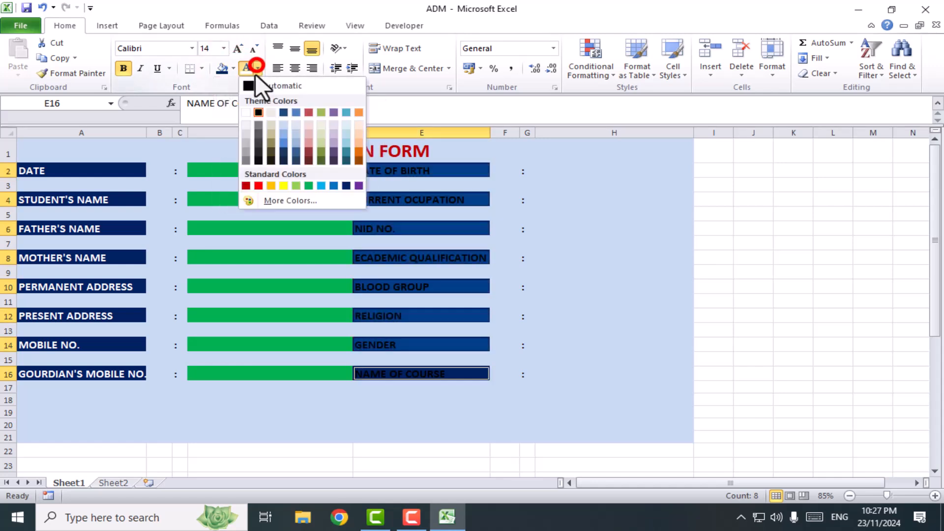
pyautogui.click(248, 110)
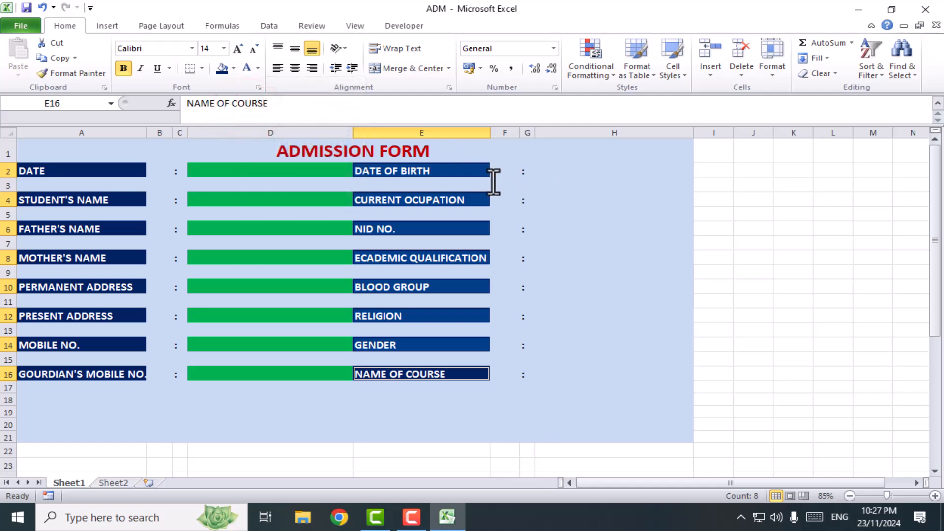
# Narrow column F slightly, and fill the eight entry cells in column H, every second row from H2 to H16, with standard green
pyautogui.click(517, 156)
pyautogui.moveTo(519, 132); pyautogui.dragTo(512, 132)
pyautogui.click(544, 174)
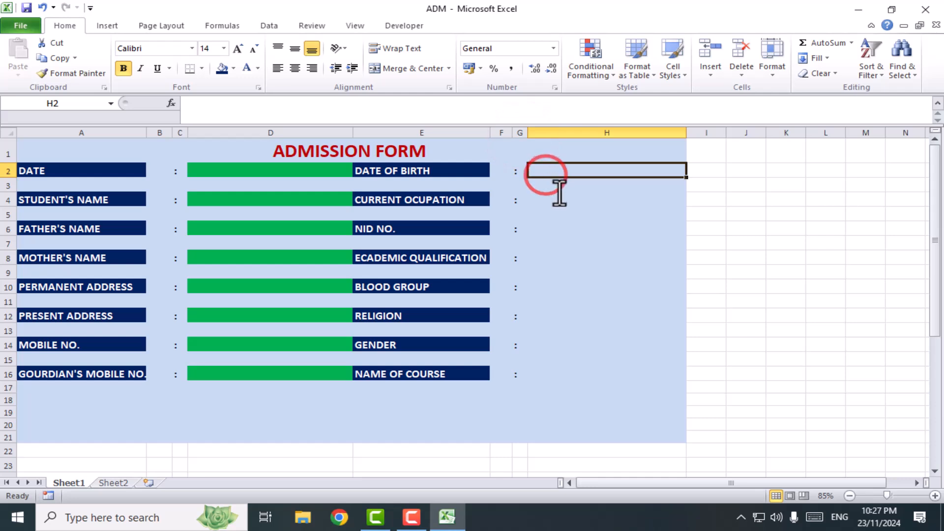
pyautogui.keyDown('ctrl'); pyautogui.click(554, 197); pyautogui.keyUp('ctrl')
pyautogui.keyDown('ctrl'); pyautogui.click(539, 230); pyautogui.keyUp('ctrl')
pyautogui.keyDown('ctrl'); pyautogui.click(543, 256); pyautogui.keyUp('ctrl')
pyautogui.keyDown('ctrl'); pyautogui.click(545, 285); pyautogui.keyUp('ctrl')
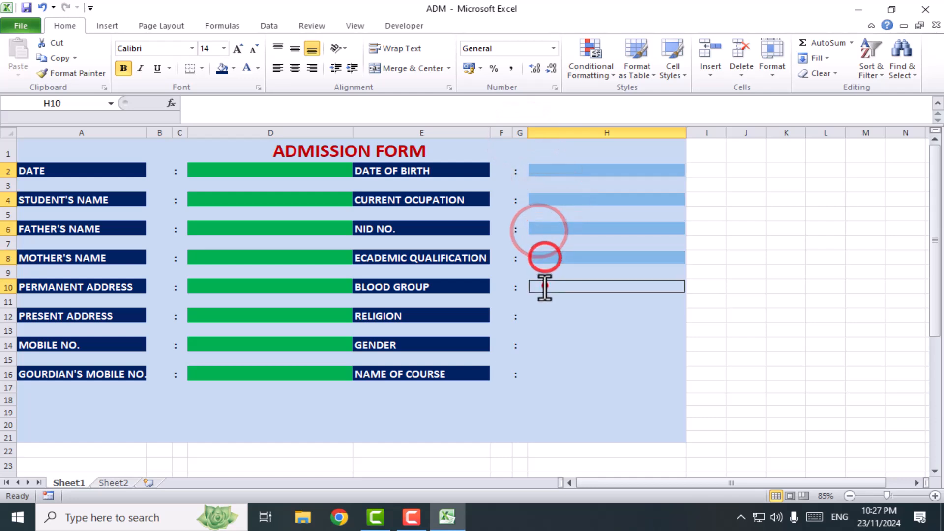
pyautogui.keyDown('ctrl'); pyautogui.click(548, 315); pyautogui.keyUp('ctrl')
pyautogui.keyDown('ctrl'); pyautogui.click(552, 343); pyautogui.keyUp('ctrl')
pyautogui.keyDown('ctrl'); pyautogui.click(556, 372); pyautogui.keyUp('ctrl')
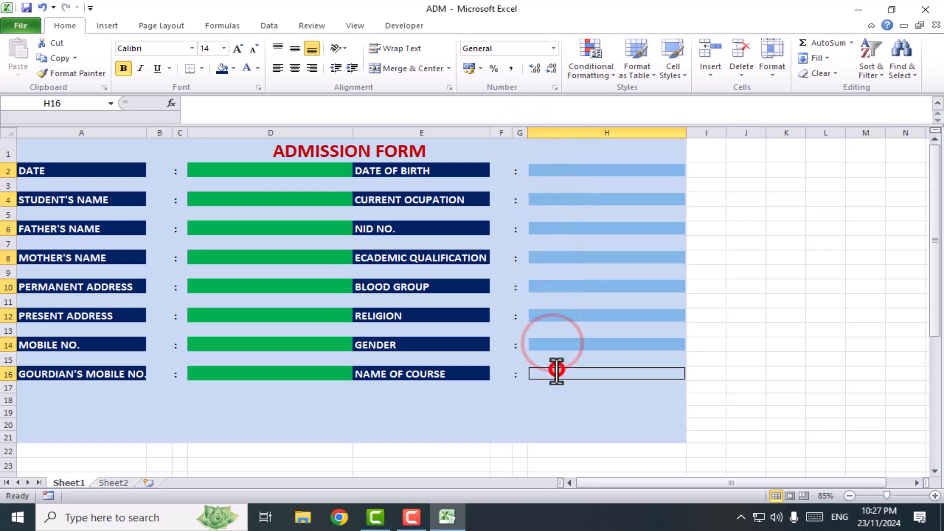
pyautogui.click(234, 67)
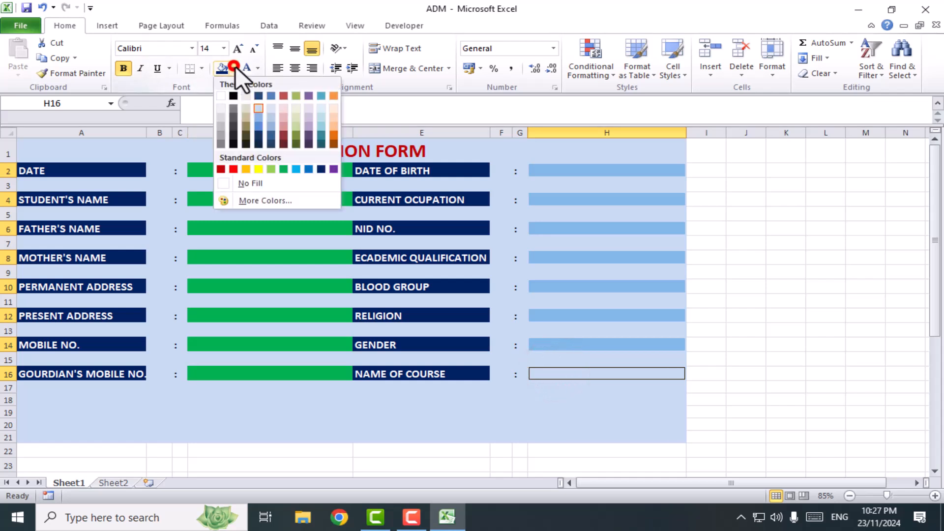
pyautogui.click(284, 169)
pyautogui.click(264, 286)
# Draw a rounded rectangle about 1.9 cm high and 7 cm wide below the form fields, across columns D and E in rows 17 to 21
pyautogui.scroll(-2, 403, 335)
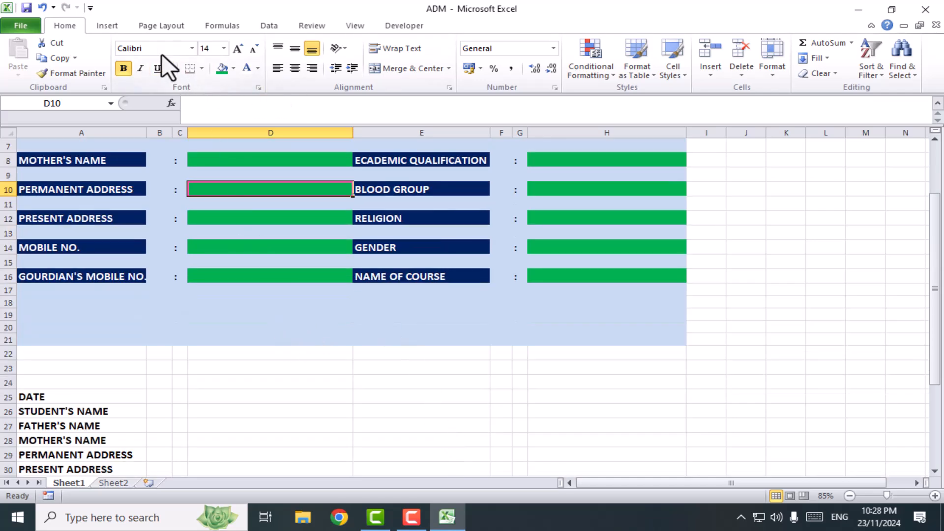
pyautogui.click(108, 25)
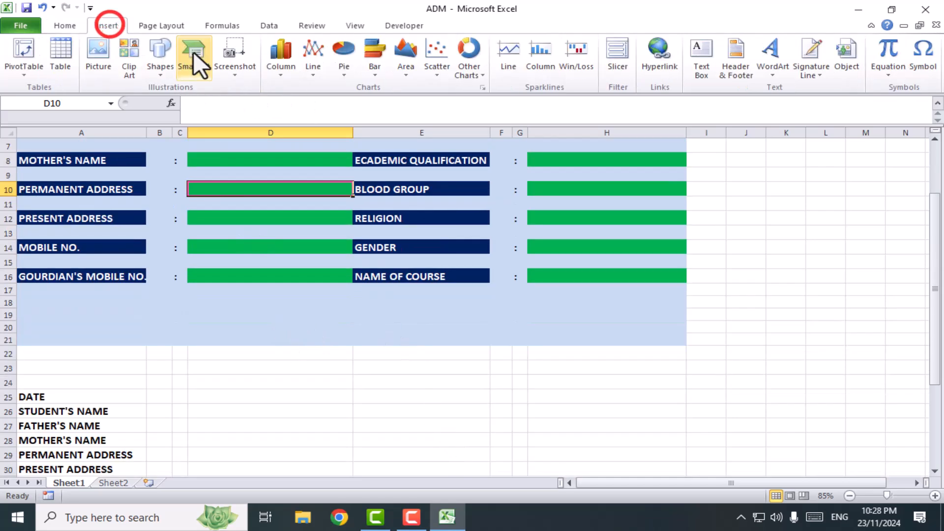
pyautogui.click(162, 51)
pyautogui.click(226, 102)
pyautogui.moveTo(239, 295)
pyautogui.mouseDown()
pyautogui.moveTo(403, 323)
pyautogui.moveTo(405, 338)
pyautogui.mouseUp()
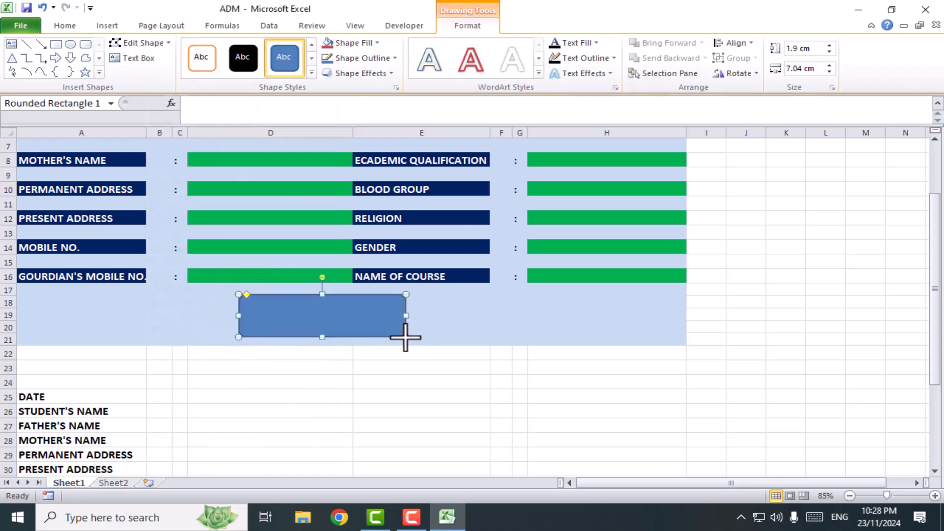
# Enter the caption SAVE DATA inside the rounded rectangle
pyautogui.click(139, 58)
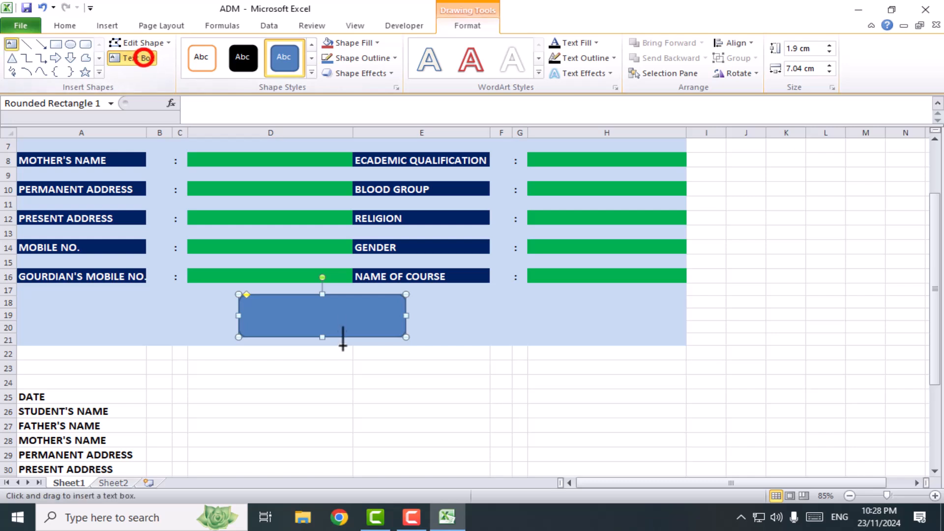
pyautogui.click(253, 316)
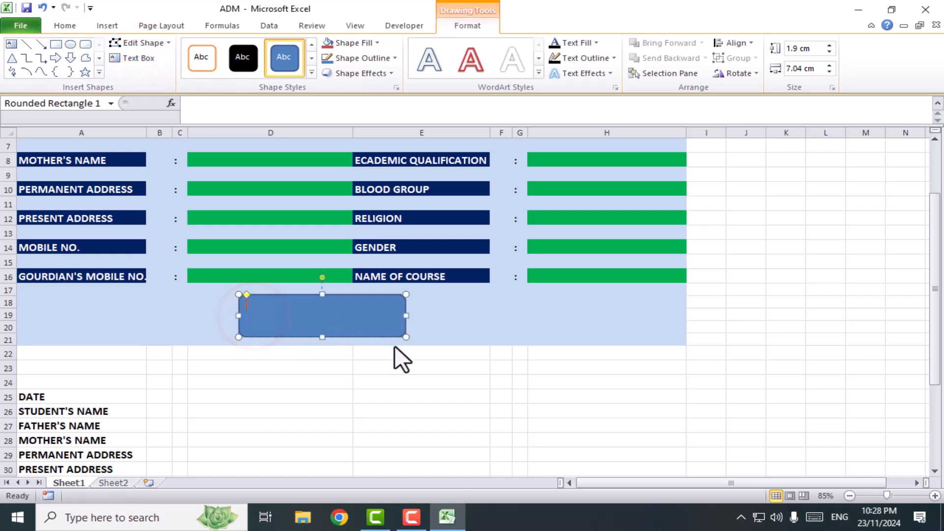
pyautogui.write('SAVE D ATA')
# Make the SAVE DATA caption bold, centre it horizontally and vertically in the shape, and enlarge it to 32 pt
pyautogui.moveTo(279, 307); pyautogui.dragTo(243, 305)
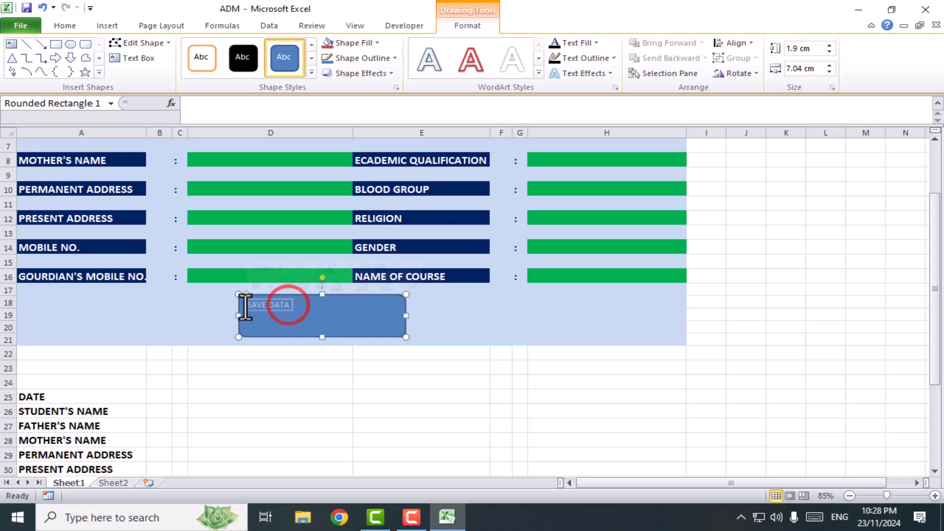
pyautogui.click(73, 25)
pyautogui.click(124, 68)
pyautogui.click(296, 47)
pyautogui.click(298, 67)
pyautogui.click(238, 49)
pyautogui.click(238, 49)
pyautogui.click(238, 49)
pyautogui.click(238, 49)
pyautogui.click(238, 49)
pyautogui.click(238, 49)
pyautogui.click(237, 50)
pyautogui.click(237, 49)
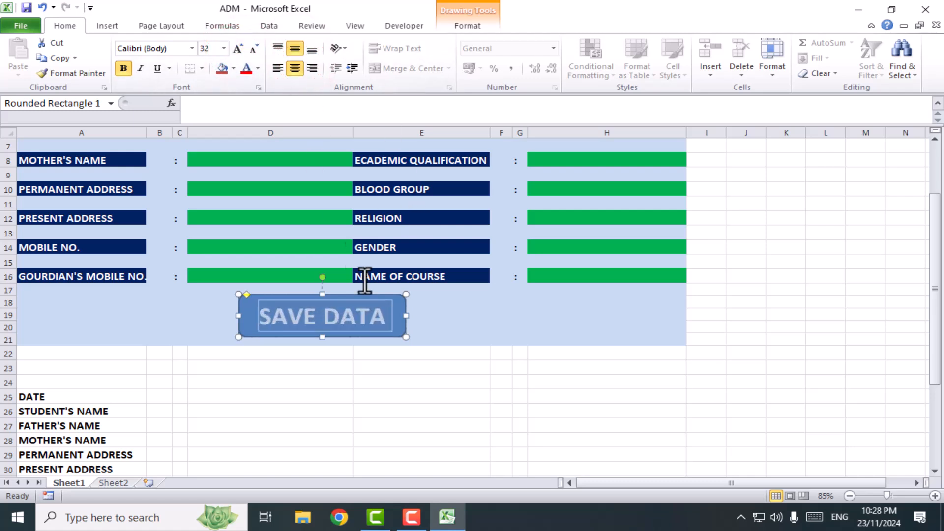
pyautogui.click(401, 322)
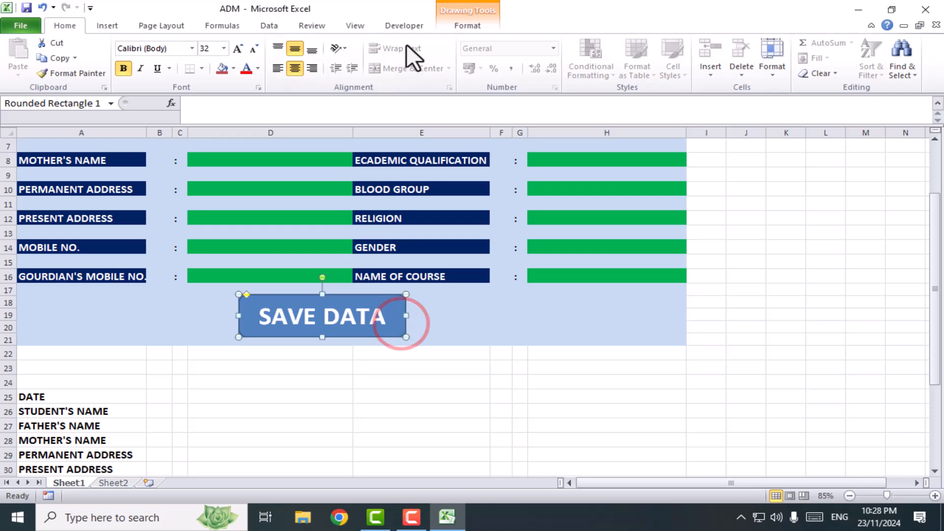
# Apply the glossy aqua intense-effect shape style to the SAVE DATA rounded rectangle
pyautogui.click(450, 24)
pyautogui.click(312, 72)
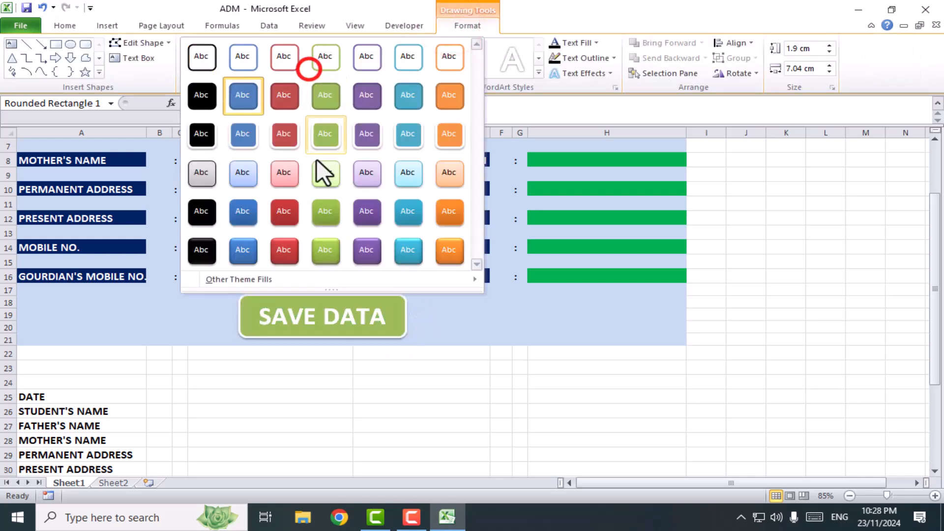
pyautogui.click(408, 251)
pyautogui.click(517, 329)
# Fill the merged ADMISSION FORM title cell in row 1 with the darkest aqua and colour its text yellow
pyautogui.scroll(2, 491, 413)
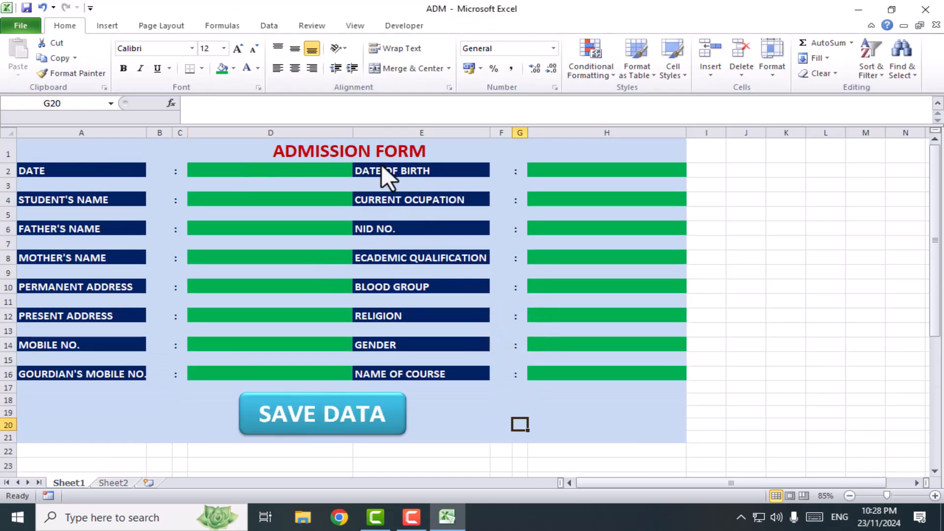
pyautogui.click(372, 152)
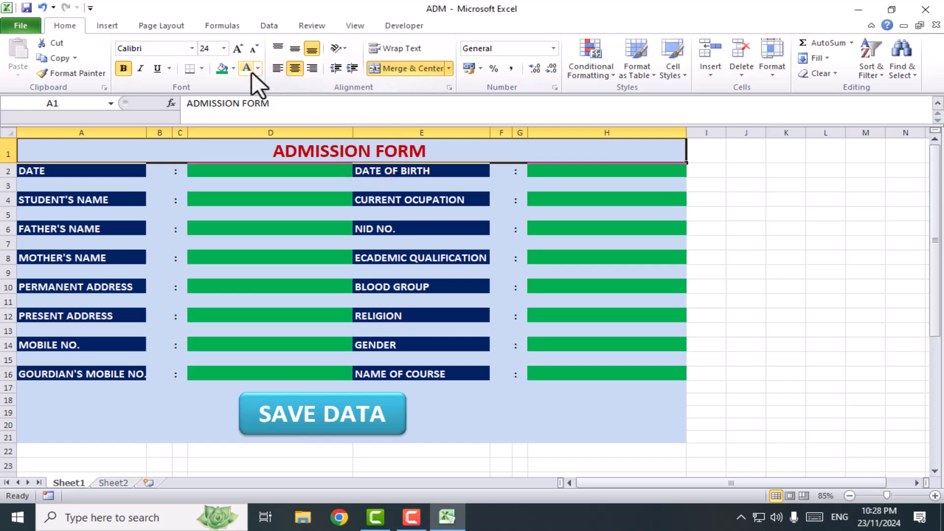
pyautogui.click(234, 69)
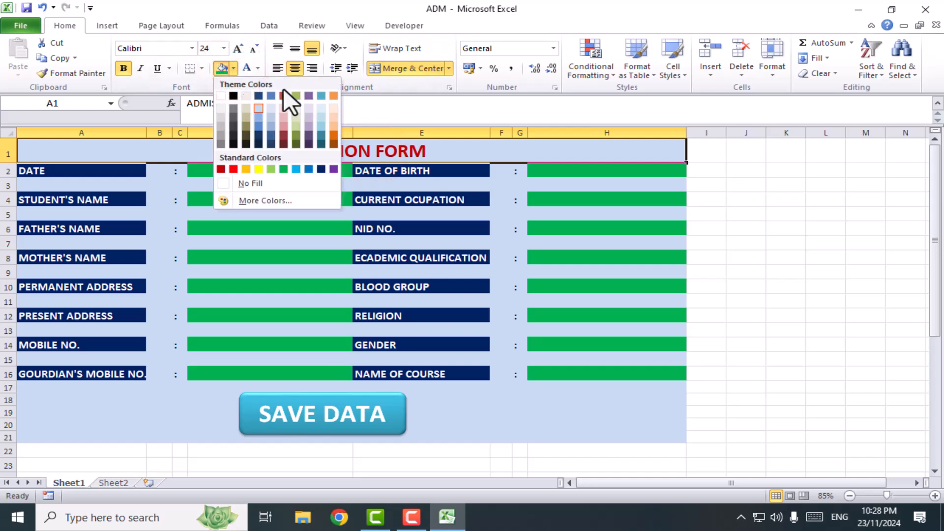
pyautogui.click(322, 144)
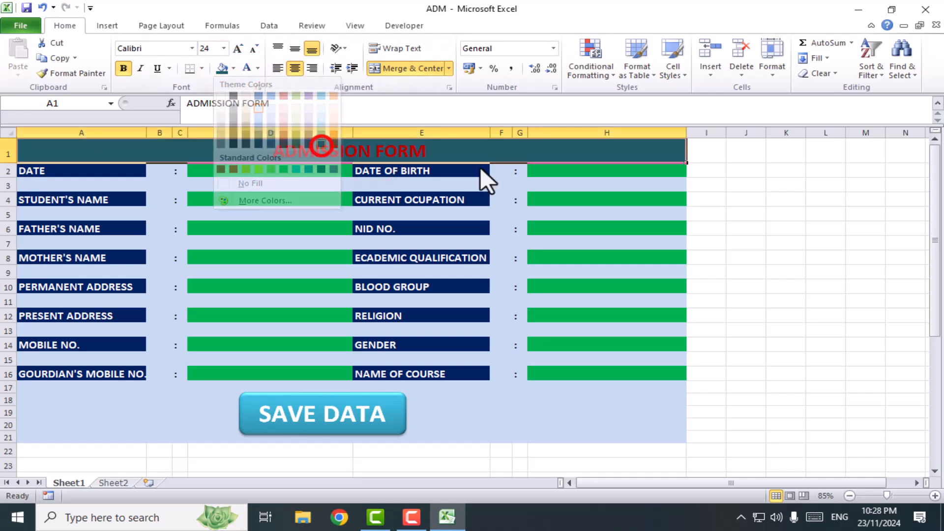
pyautogui.click(765, 219)
pyautogui.click(370, 152)
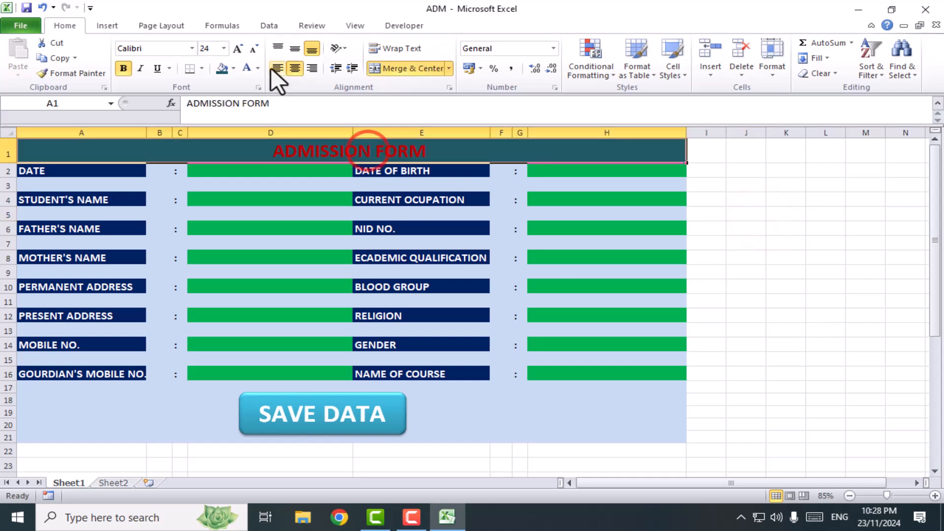
pyautogui.click(258, 69)
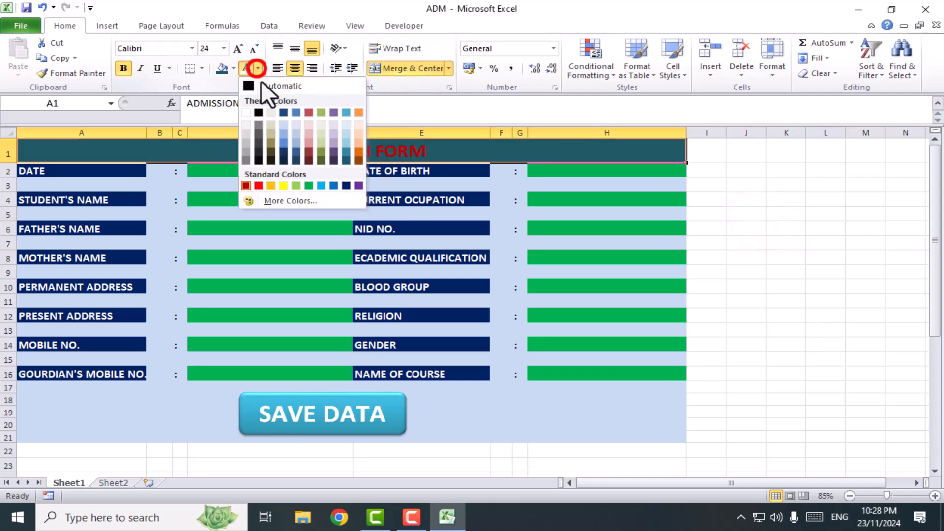
pyautogui.click(284, 185)
pyautogui.click(783, 243)
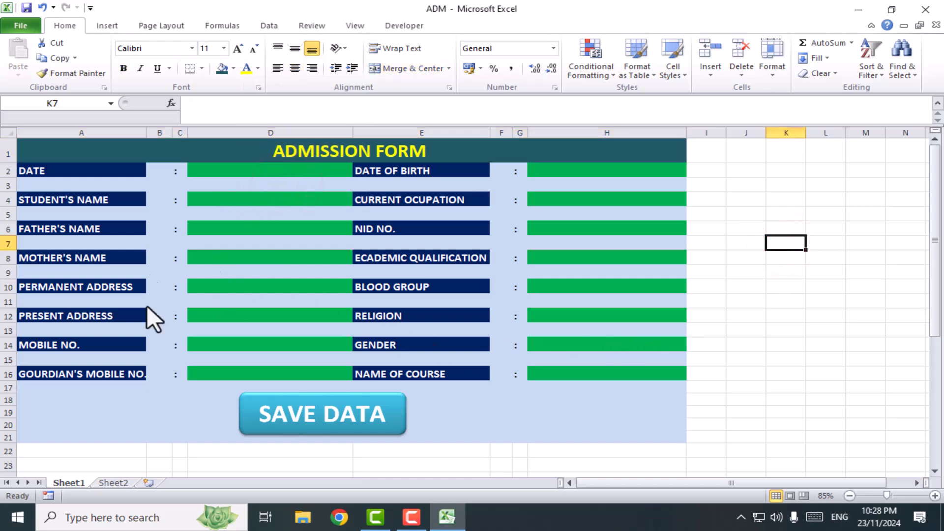
# In the list below the form, link the DATE row to the form's date entry by entering =D2 in D25
pyautogui.scroll(-5, 352, 406)
pyautogui.scroll(2, 262, 383)
pyautogui.scroll(2, 265, 393)
pyautogui.scroll(-2, 213, 413)
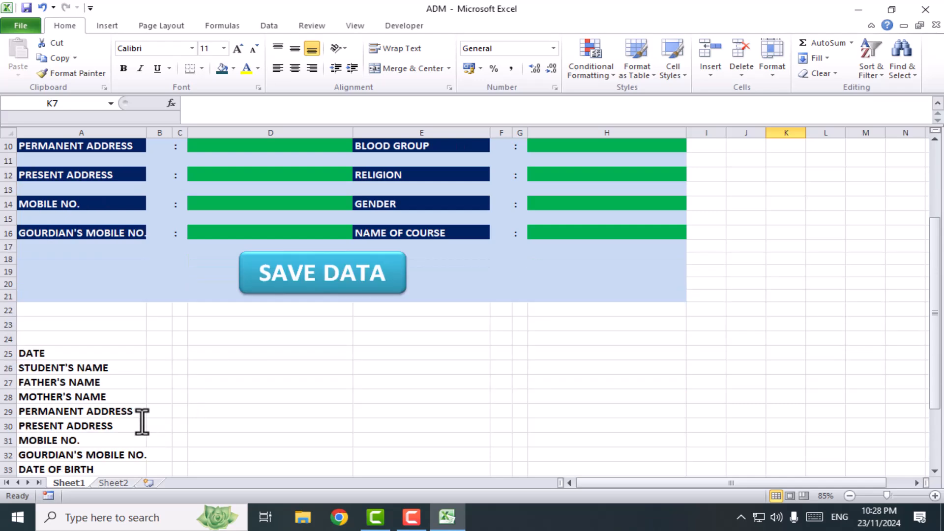
pyautogui.click(211, 355)
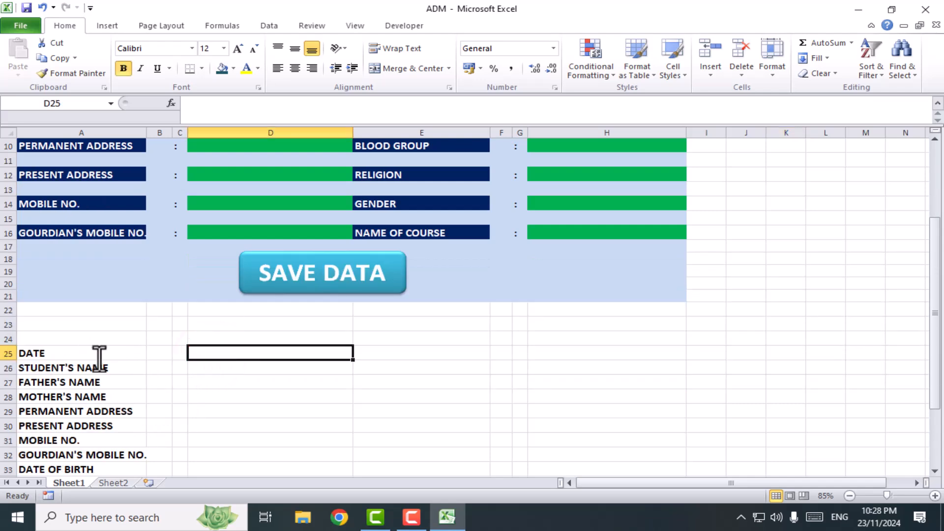
pyautogui.scroll(1, 222, 262)
pyautogui.write('=')
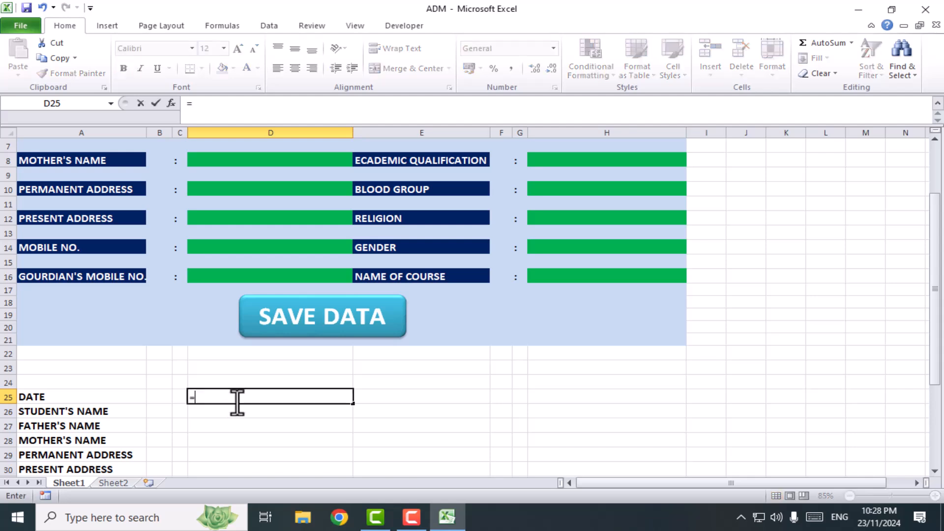
pyautogui.scroll(2, 244, 372)
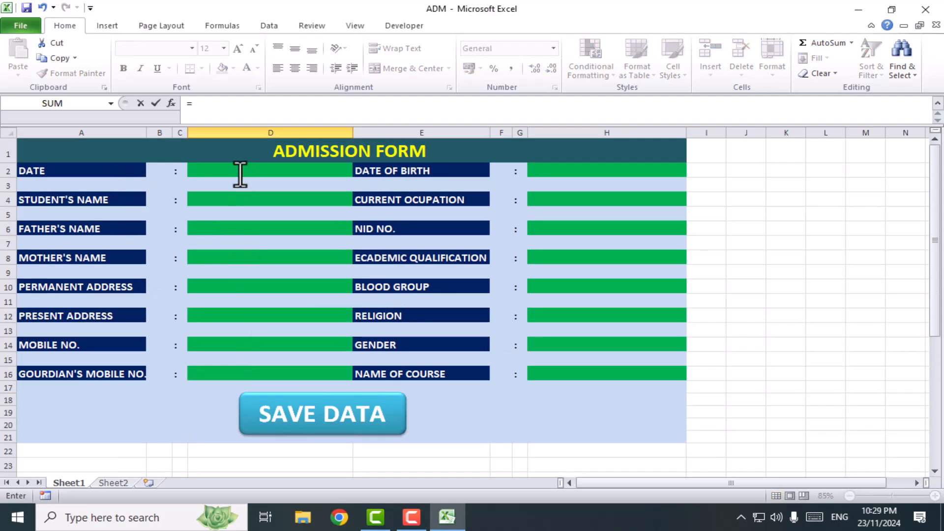
pyautogui.click(240, 173)
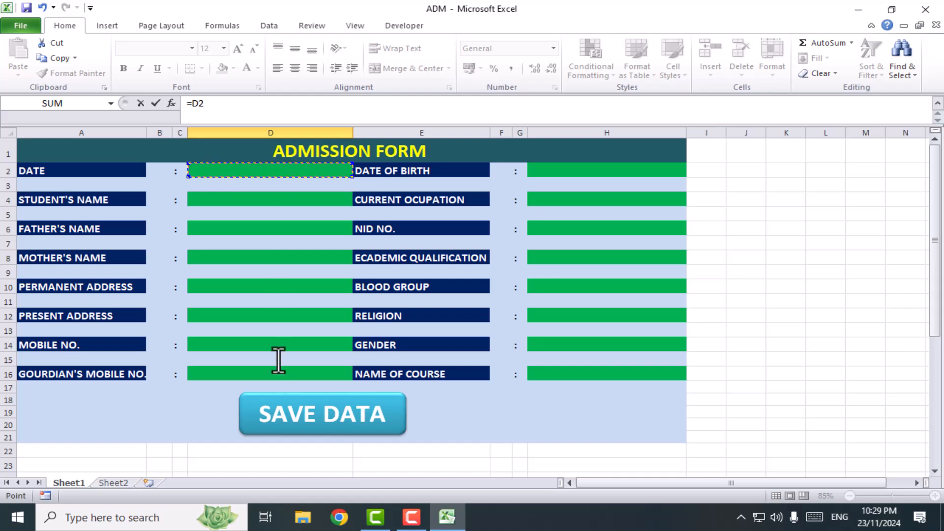
pyautogui.scroll(-3, 265, 408)
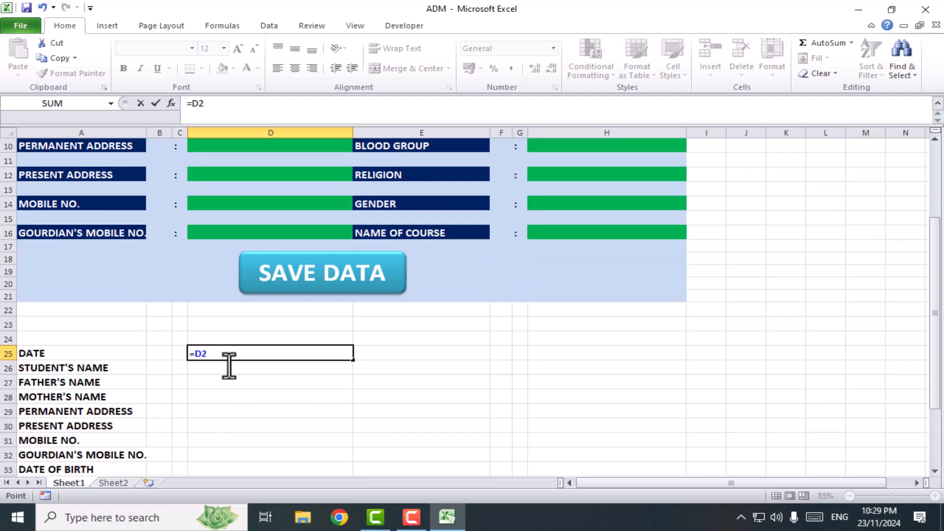
pyautogui.press('Return')
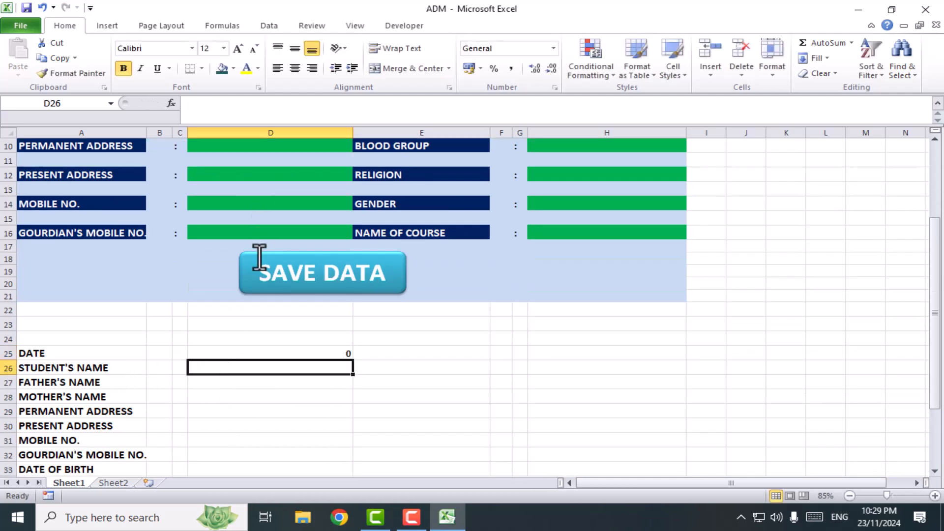
# Link STUDENT'S NAME in D26 to the form with =D4 and FATHER'S NAME in D27 with =D6
pyautogui.write('=')
pyautogui.scroll(3, 264, 198)
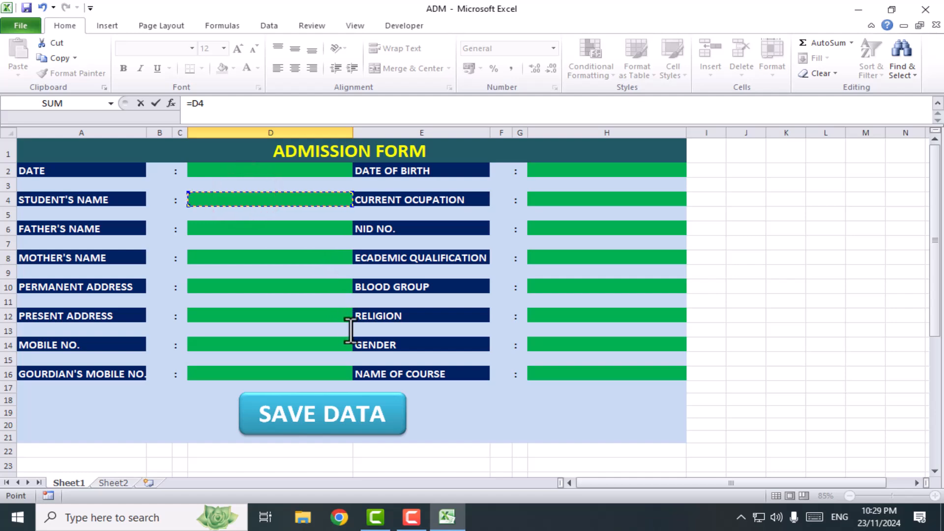
pyautogui.press('Return')
pyautogui.scroll(-3, 361, 350)
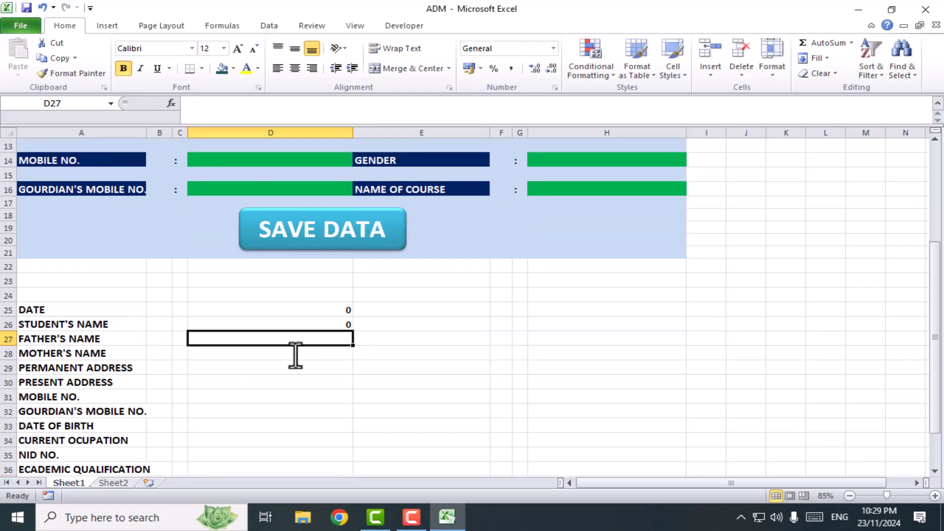
pyautogui.write('=')
pyautogui.scroll(4, 386, 391)
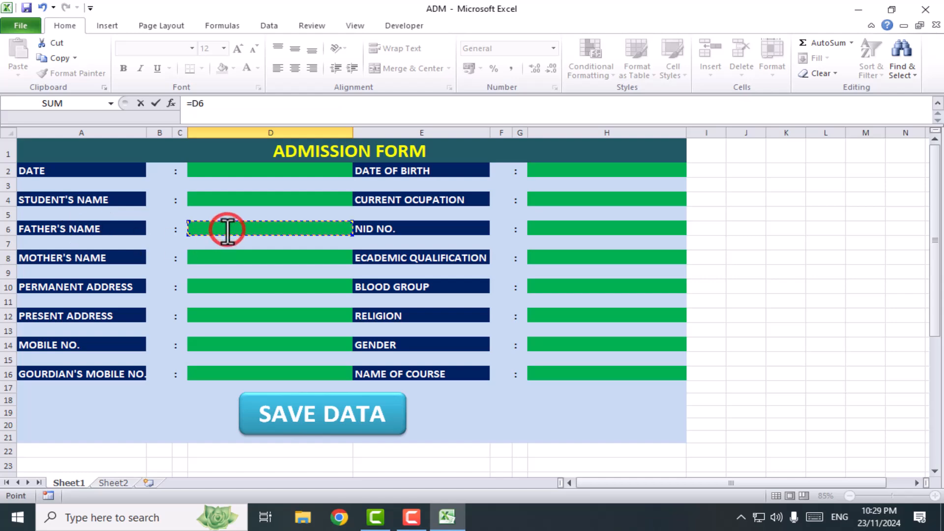
pyautogui.press('Return')
# Link MOTHER'S NAME in D28 to its form entry cell with =D8
pyautogui.scroll(-3, 249, 320)
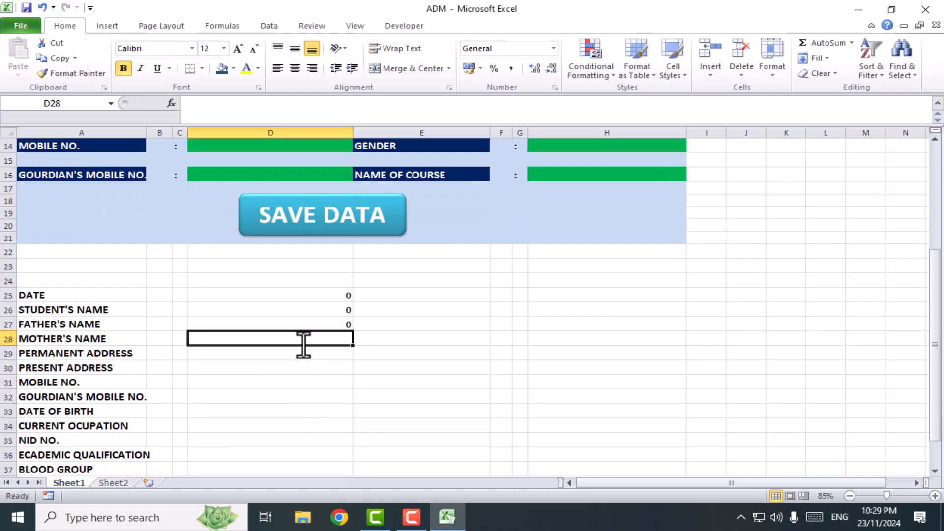
pyautogui.write('=')
pyautogui.scroll(4, 384, 375)
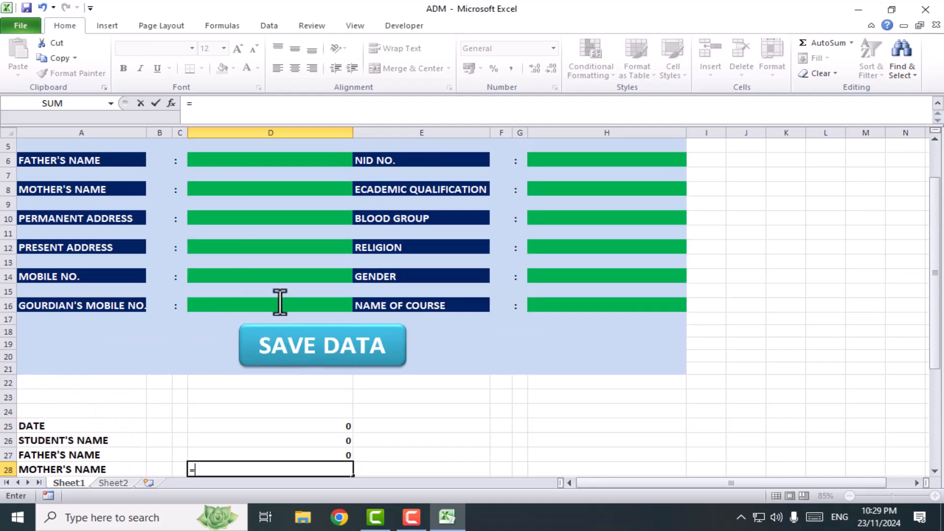
pyautogui.click(217, 233)
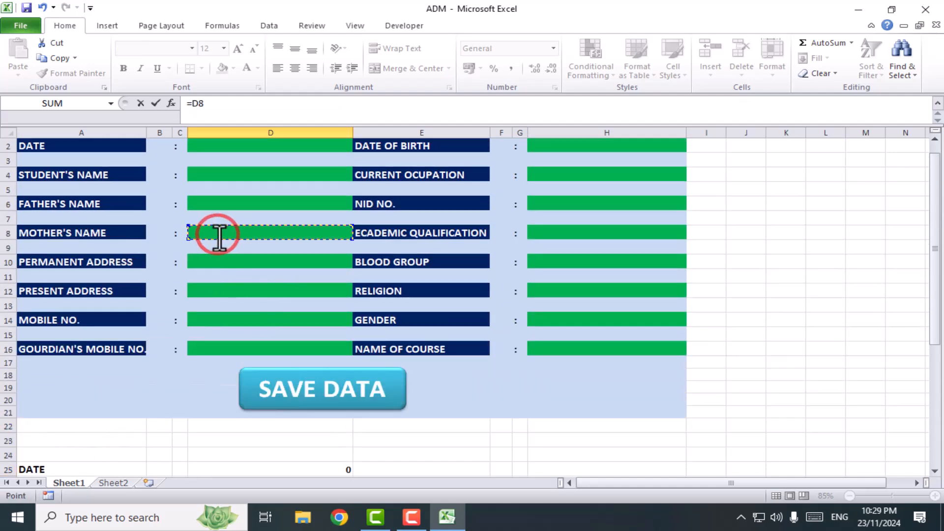
pyautogui.press('Return')
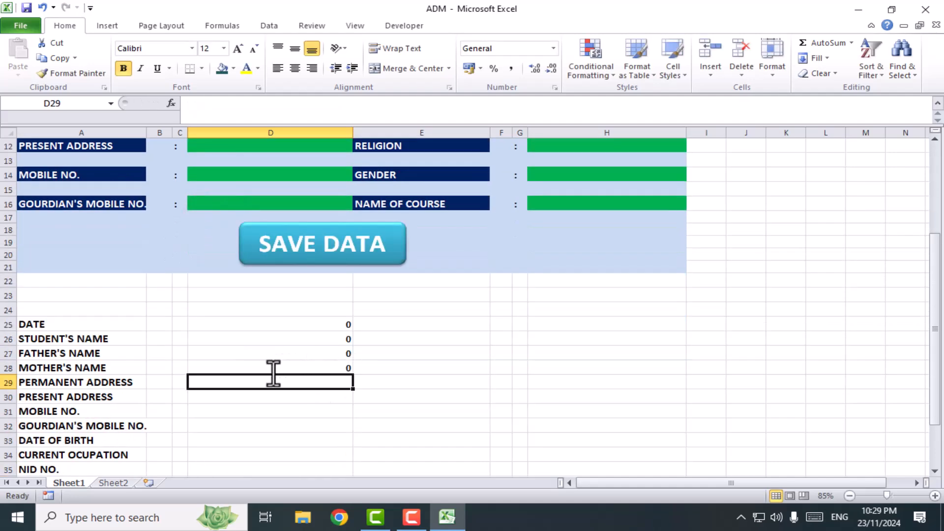
# Link PERMANENT ADDRESS in D29 and PRESENT ADDRESS in D30 to their form entry cells, D10 and D12
pyautogui.write('=')
pyautogui.scroll(3, 315, 379)
pyautogui.click(219, 247)
pyautogui.press('Return')
pyautogui.write('=')
pyautogui.click(251, 219)
pyautogui.press('Return')
# Link MOBILE NO. in D31 to D14 and GOURDIAN'S MOBILE NO. in D32 to D16
pyautogui.write('=')
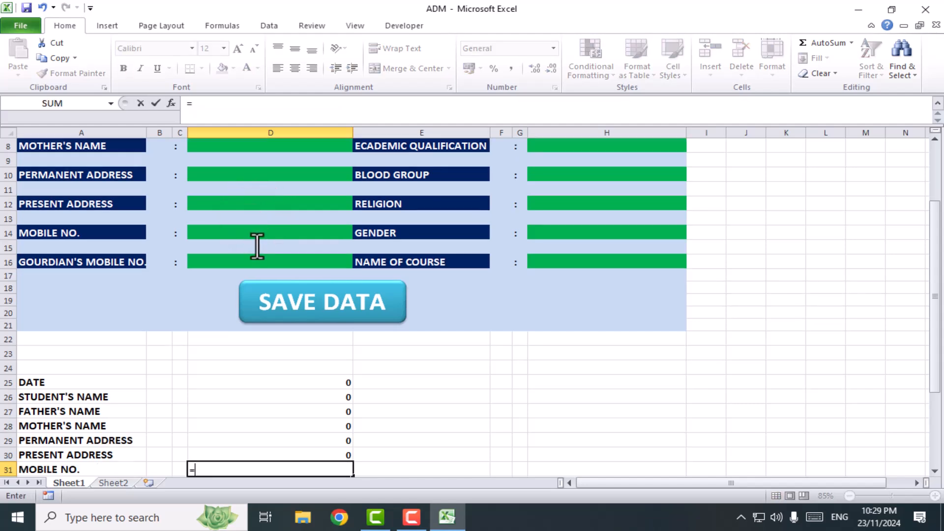
pyautogui.click(274, 233)
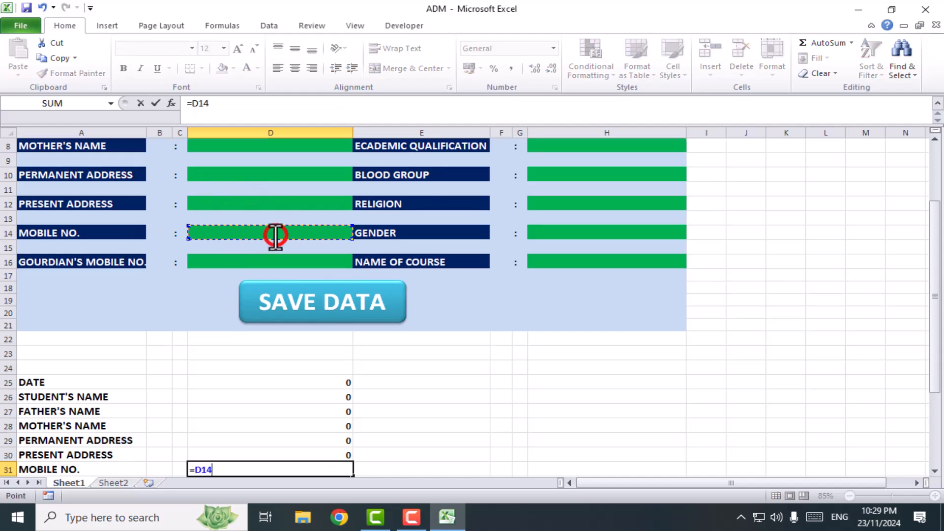
pyautogui.press('Return')
pyautogui.write('=')
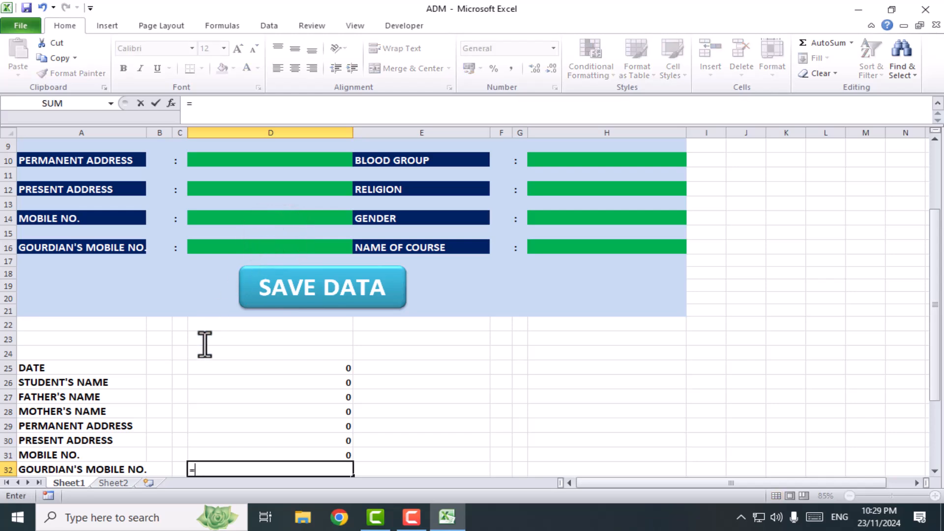
pyautogui.click(226, 246)
pyautogui.press('Return')
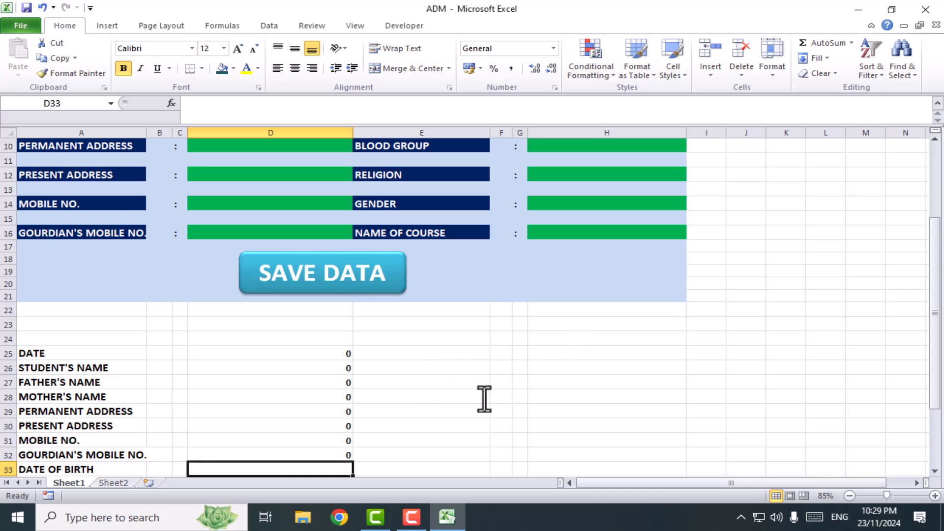
# Link DATE OF BIRTH through NAME OF COURSE in D33:D40 to the column H entry cells, from H2 down to H16
pyautogui.write('=')
pyautogui.scroll(3, 607, 259)
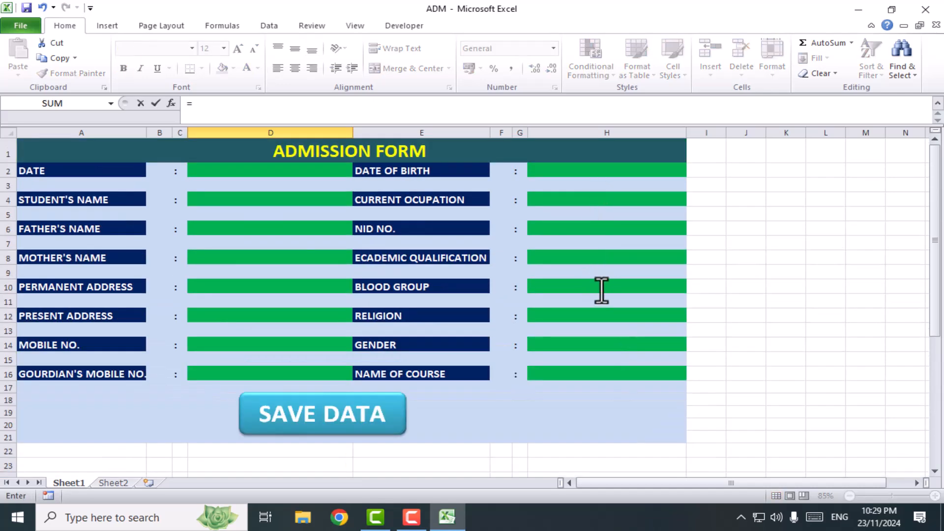
pyautogui.click(582, 174)
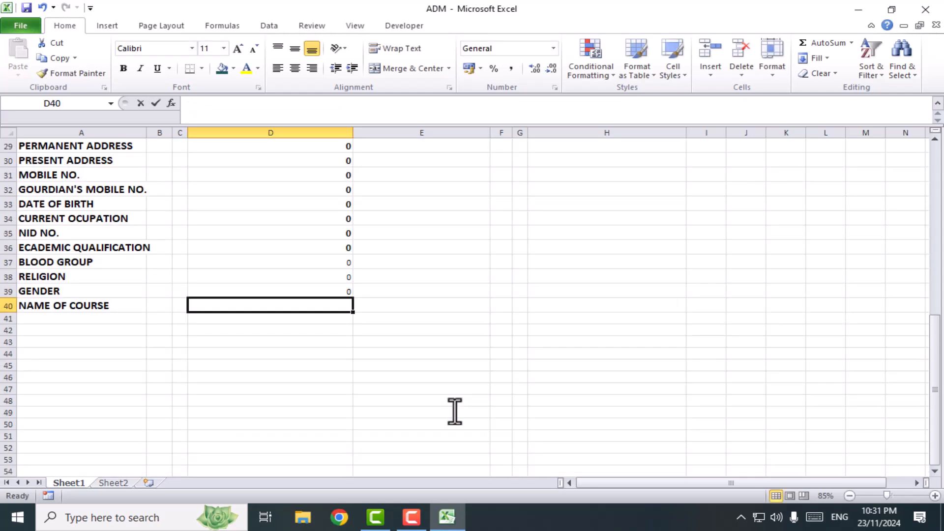
pyautogui.write('=')
pyautogui.scroll(1, 460, 376)
pyautogui.scroll(6, 460, 376)
pyautogui.scroll(2, 556, 280)
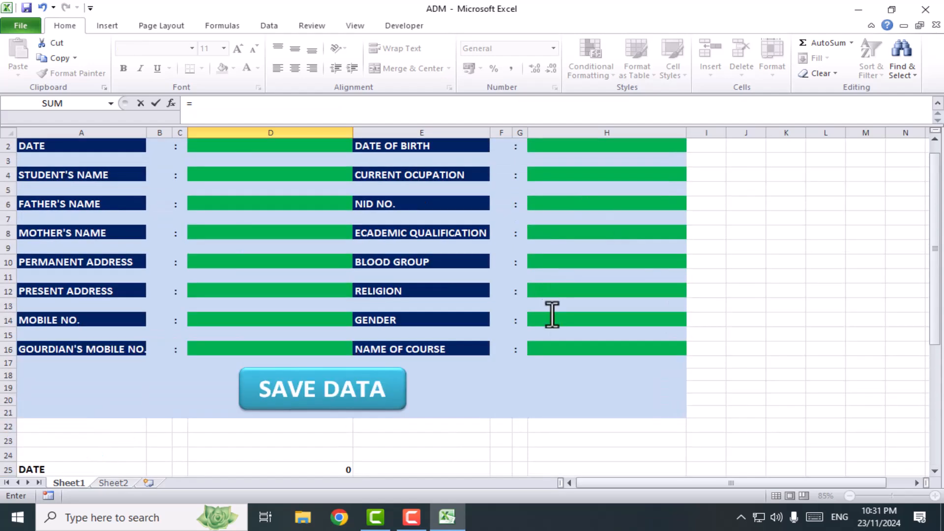
pyautogui.click(575, 348)
pyautogui.press('Return')
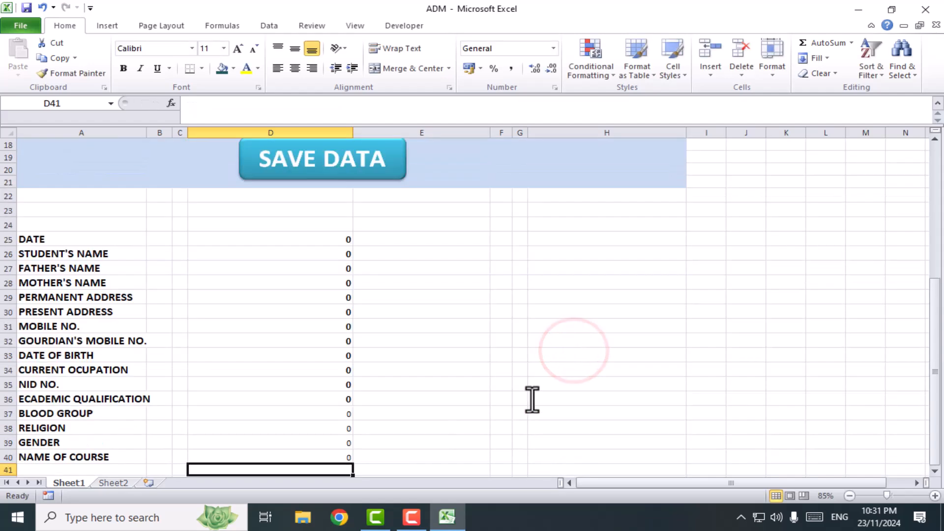
# Zoom the sheet out to 70% and enter the current date, 23/11/2024, in the form's DATE cell D2
pyautogui.scroll(-2, 368, 371)
pyautogui.scroll(2, 205, 250)
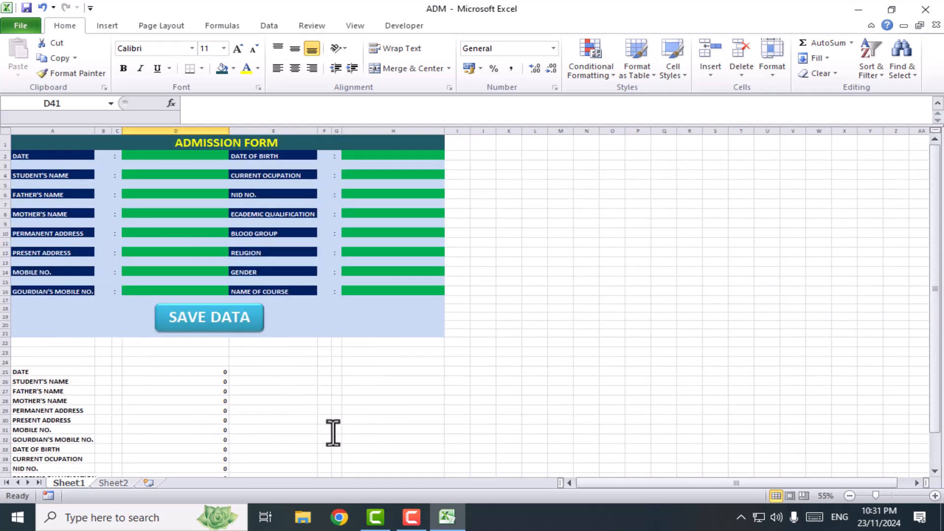
pyautogui.scroll(4, 259, 422)
pyautogui.scroll(-3, 246, 301)
pyautogui.click(190, 165)
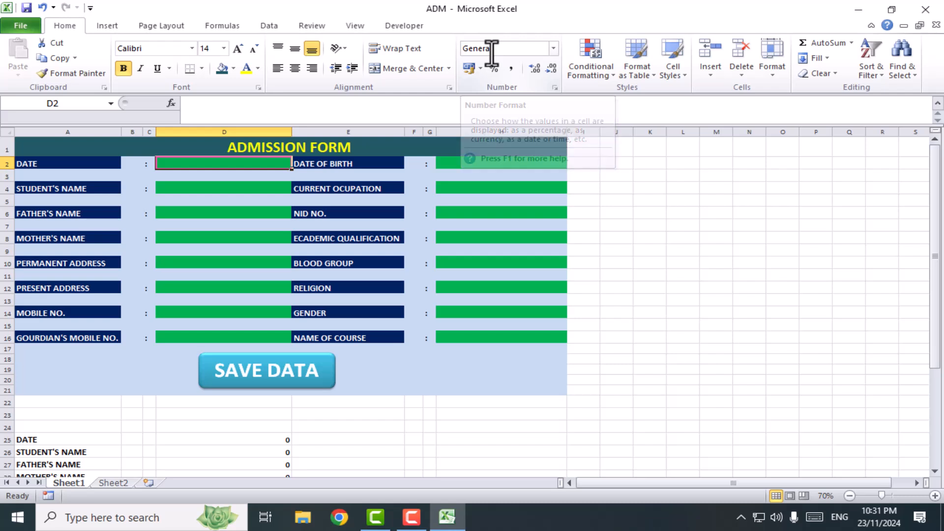
pyautogui.hotkey('ctrl', ';')
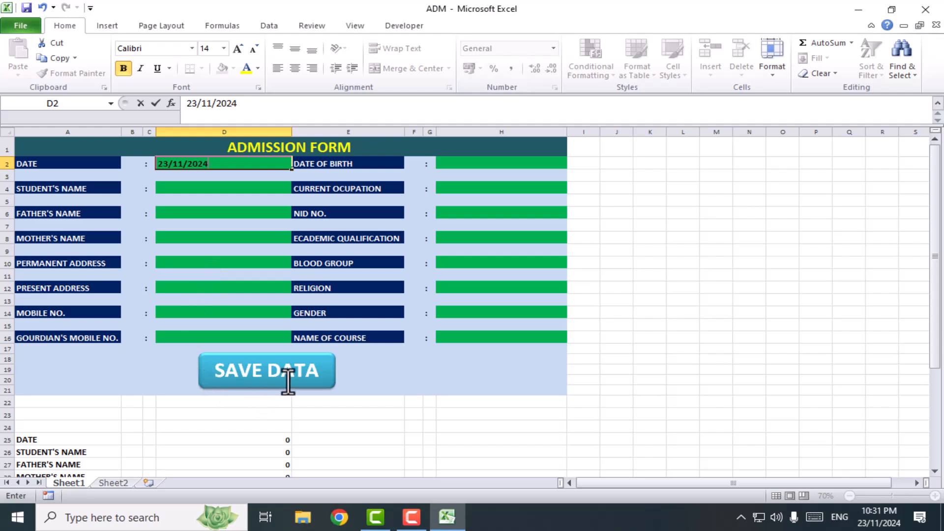
pyautogui.press('Return')
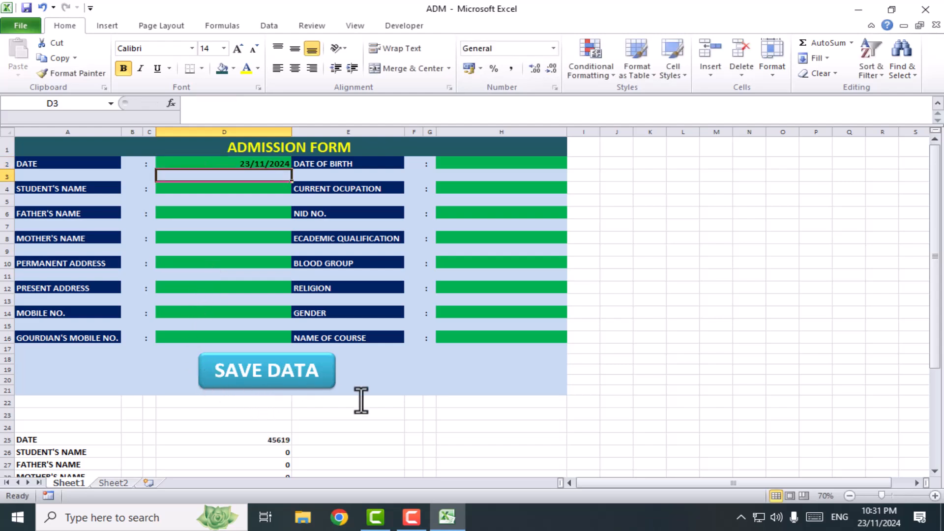
pyautogui.click(212, 187)
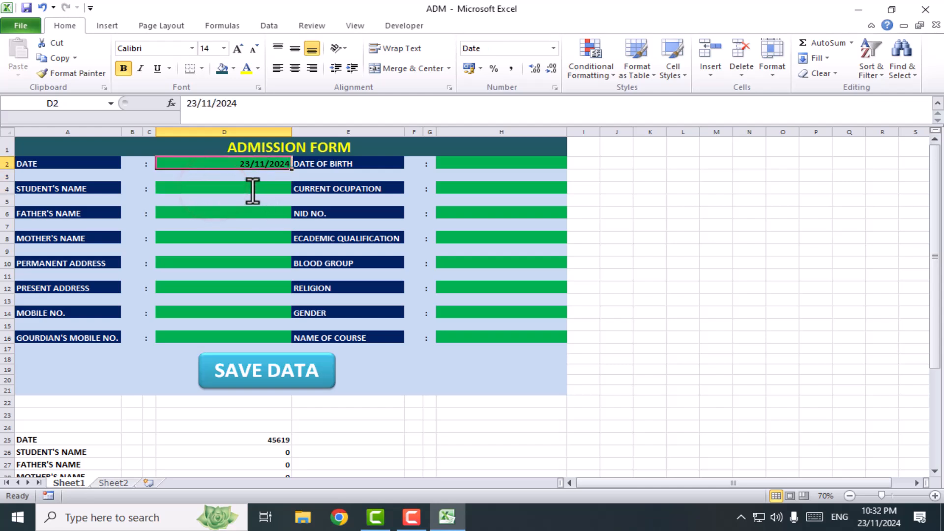
pyautogui.click(253, 189)
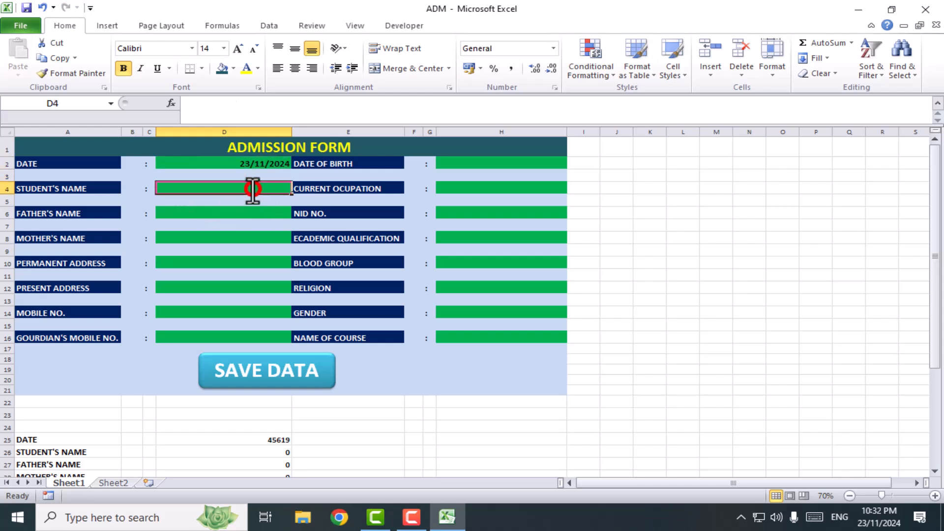
pyautogui.click(219, 215)
pyautogui.click(200, 238)
pyautogui.click(207, 264)
pyautogui.click(207, 290)
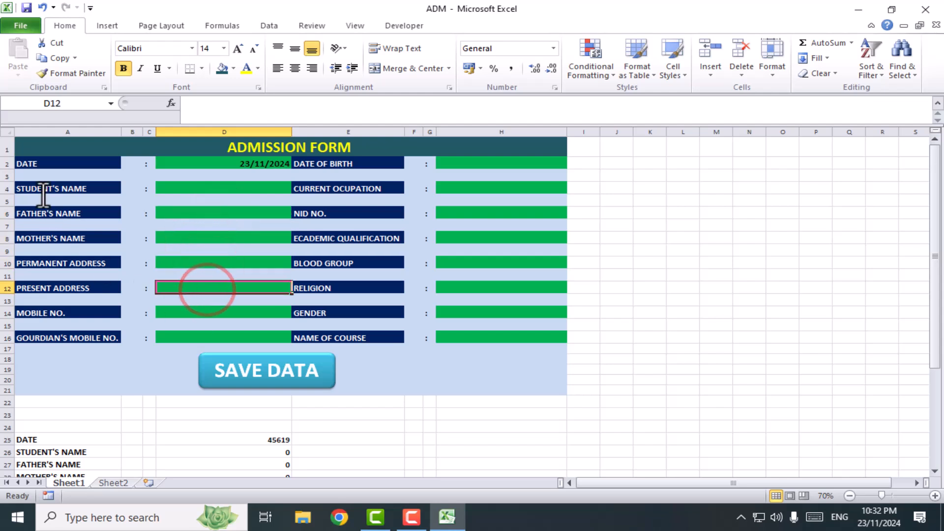
# Set the row height of the form's field rows 2, 4, 6, 8, 10, 12, 14 and 16 to 25
pyautogui.click(6, 164)
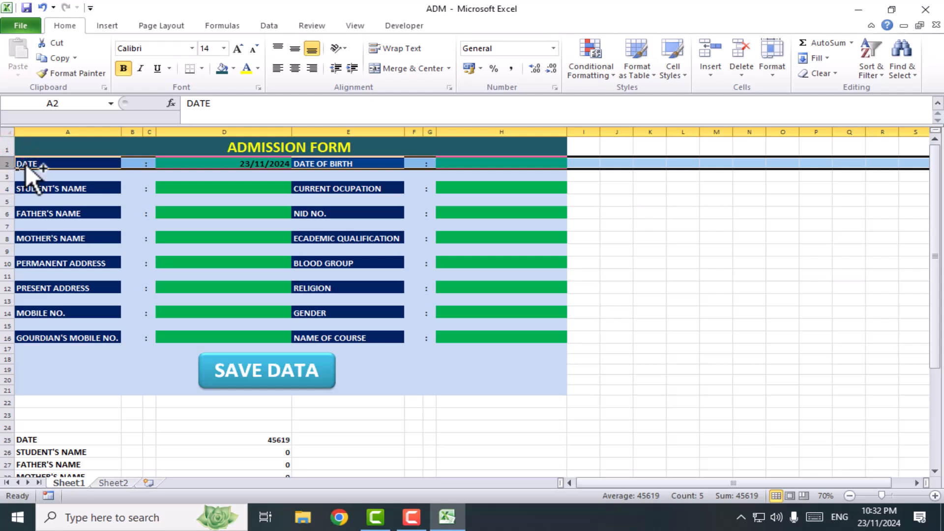
pyautogui.click(6, 189)
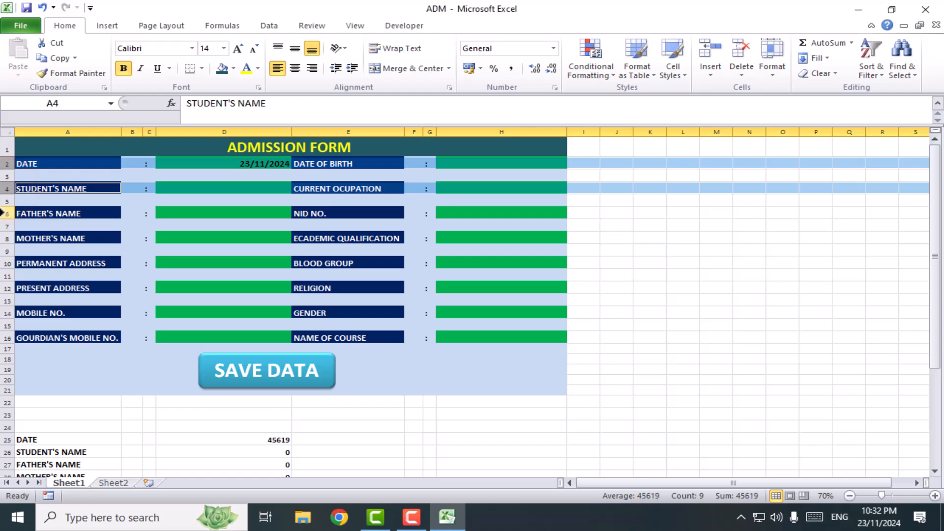
pyautogui.keyDown('ctrl'); pyautogui.click(5, 213); pyautogui.keyUp('ctrl')
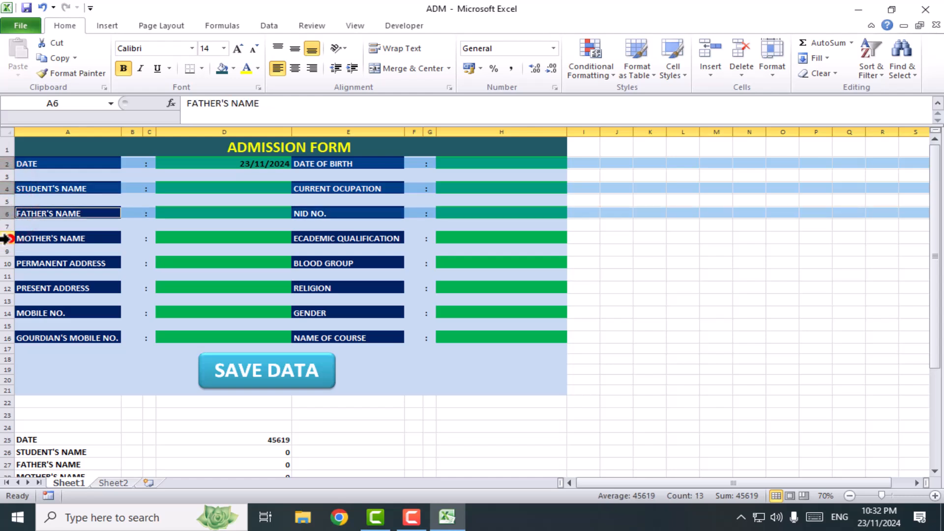
pyautogui.keyDown('ctrl'); pyautogui.click(7, 239); pyautogui.keyUp('ctrl')
pyautogui.keyDown('ctrl'); pyautogui.click(6, 263); pyautogui.keyUp('ctrl')
pyautogui.keyDown('ctrl'); pyautogui.click(6, 288); pyautogui.keyUp('ctrl')
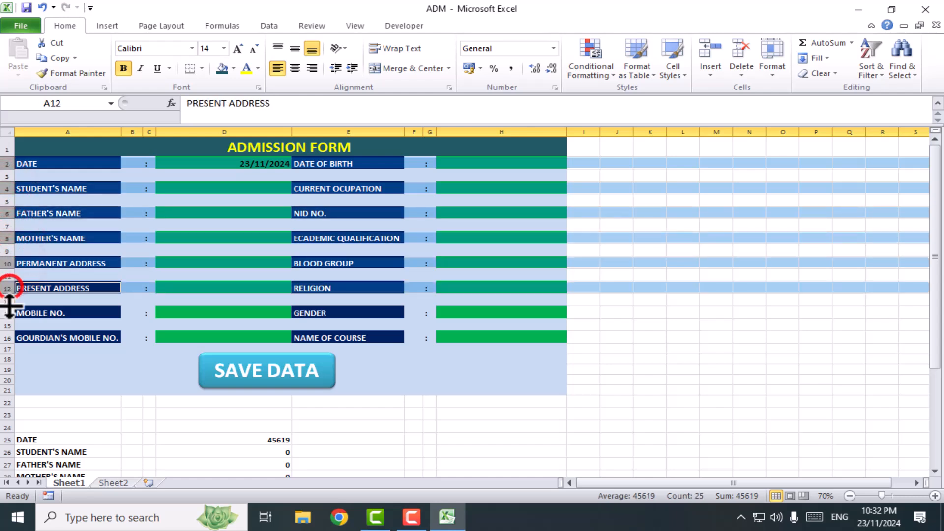
pyautogui.keyDown('ctrl'); pyautogui.click(6, 312); pyautogui.keyUp('ctrl')
pyautogui.keyDown('ctrl'); pyautogui.click(6, 338); pyautogui.keyUp('ctrl')
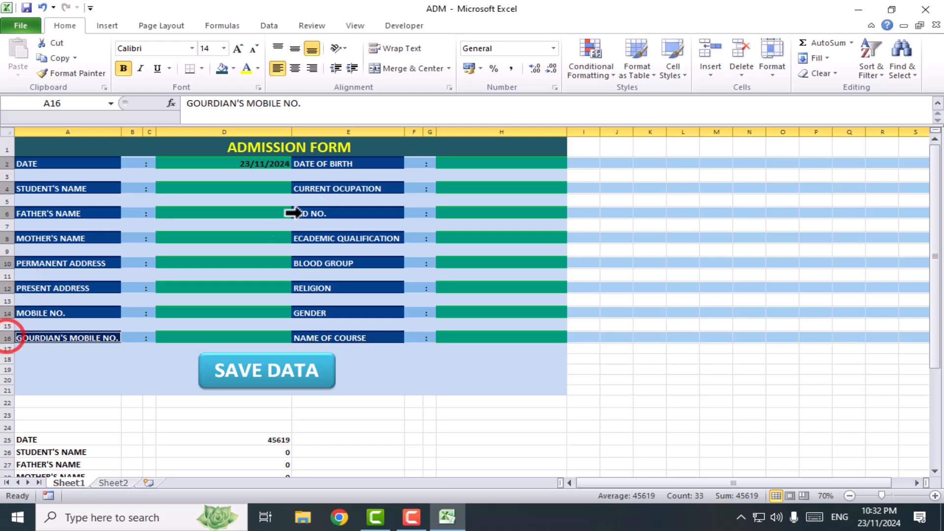
pyautogui.click(712, 73)
pyautogui.click(773, 68)
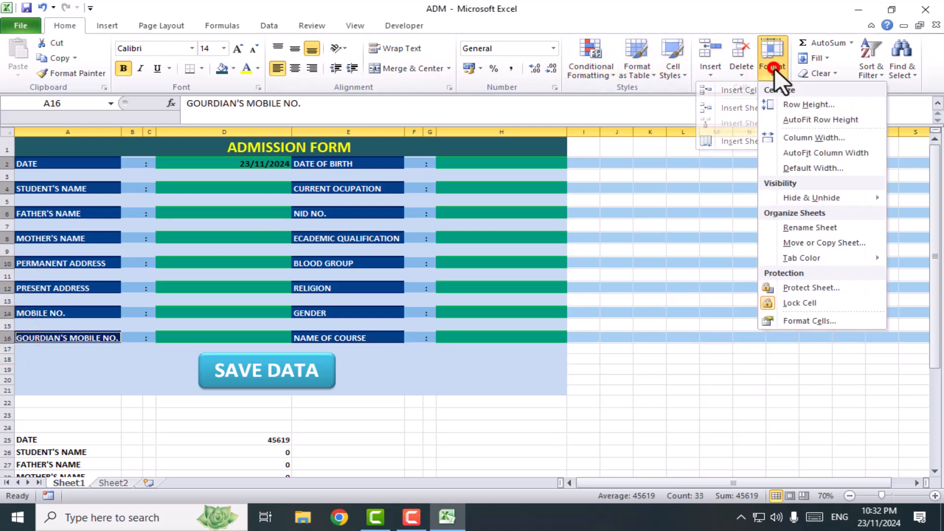
pyautogui.click(789, 104)
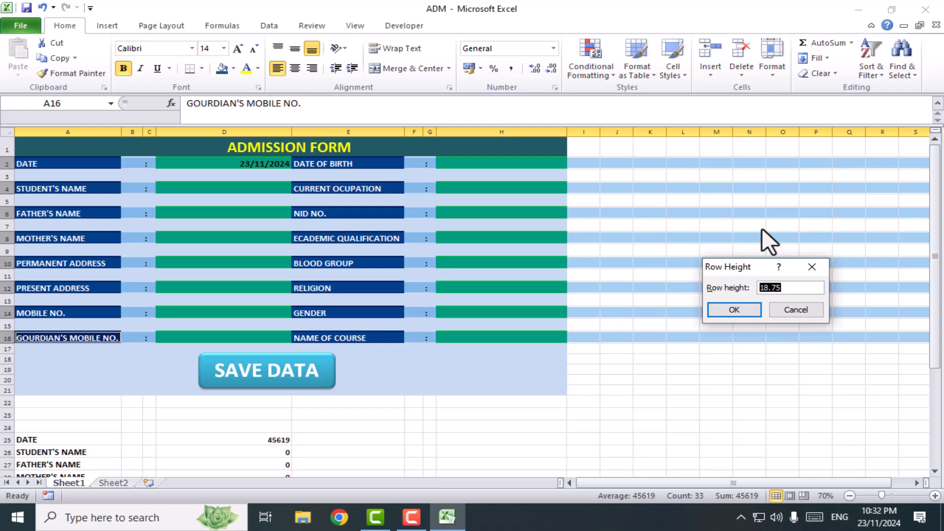
pyautogui.write('25')
pyautogui.press('Return')
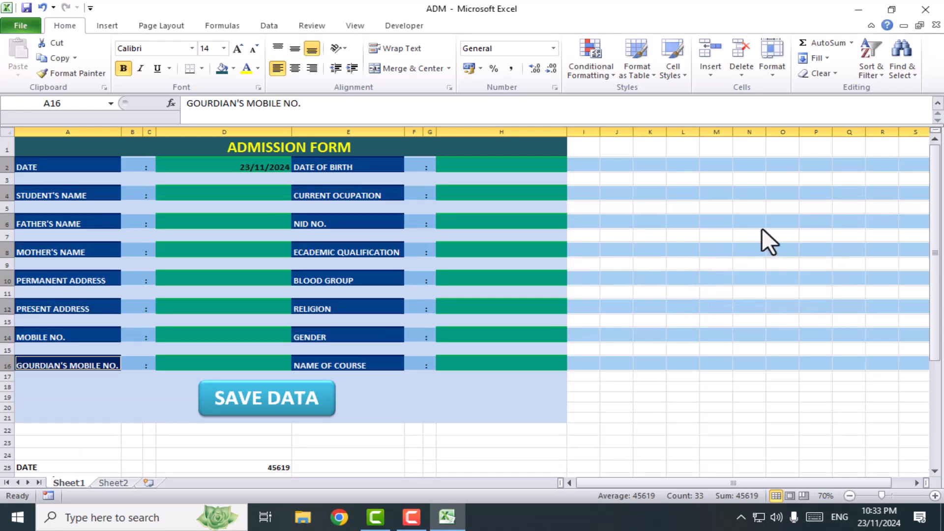
pyautogui.click(449, 280)
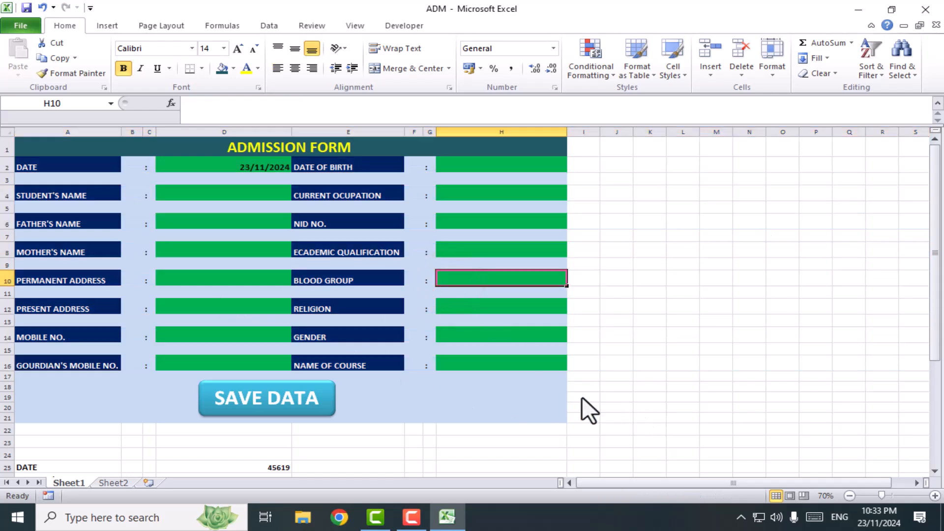
# Restrict the BLOOD GROUP cell H10 to a drop-down list with the source A+, A-, AB, A+, O- and check its options
pyautogui.scroll(-2, 476, 387)
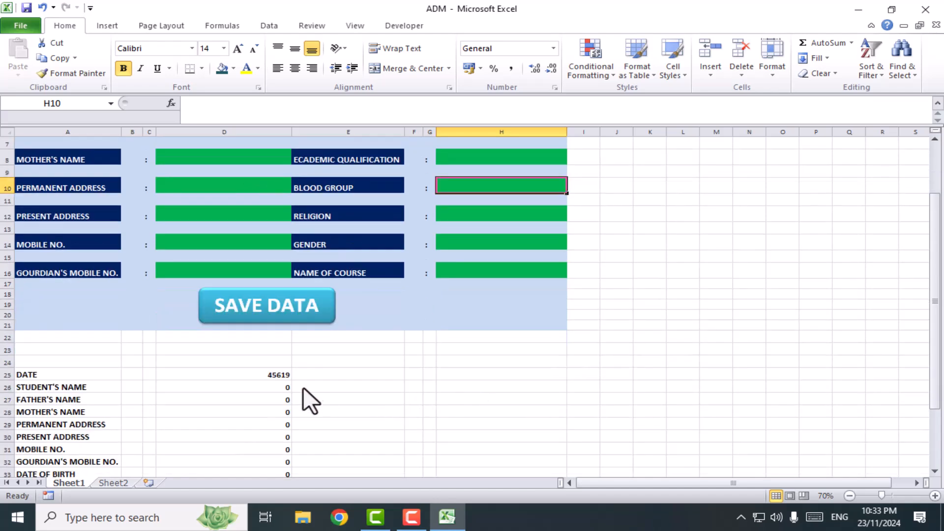
pyautogui.scroll(2, 276, 364)
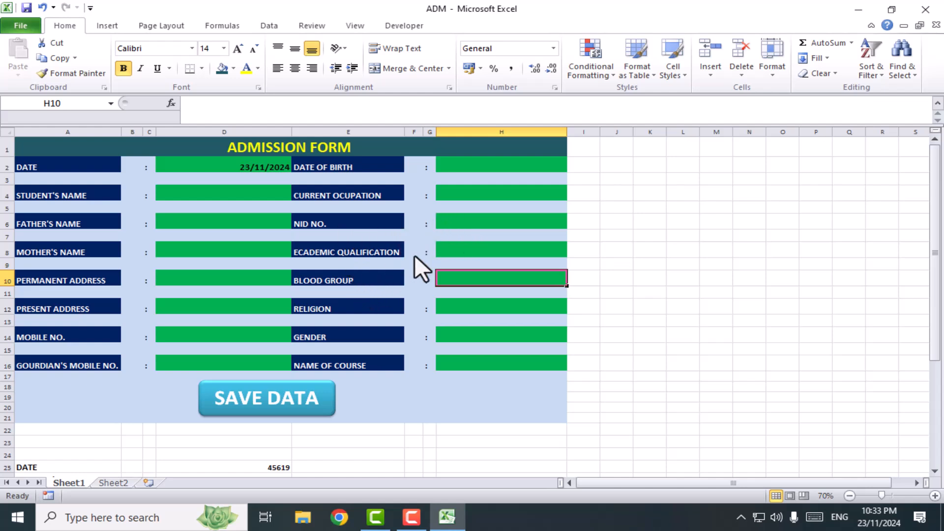
pyautogui.click(447, 250)
pyautogui.click(476, 285)
pyautogui.click(490, 278)
pyautogui.click(269, 25)
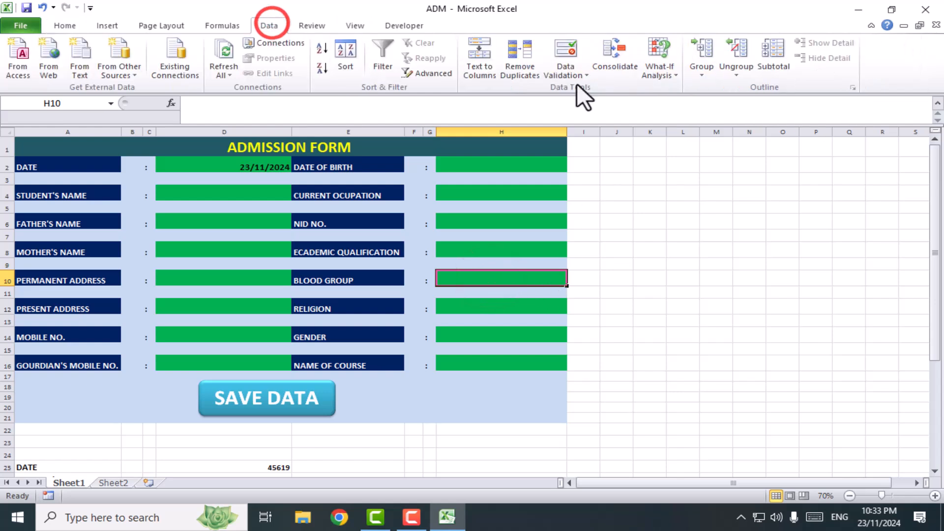
pyautogui.click(584, 75)
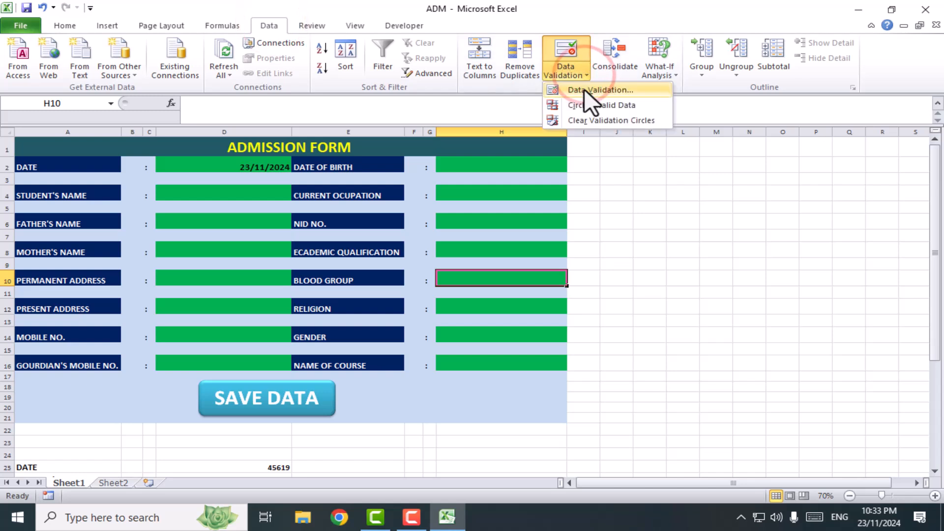
pyautogui.click(584, 90)
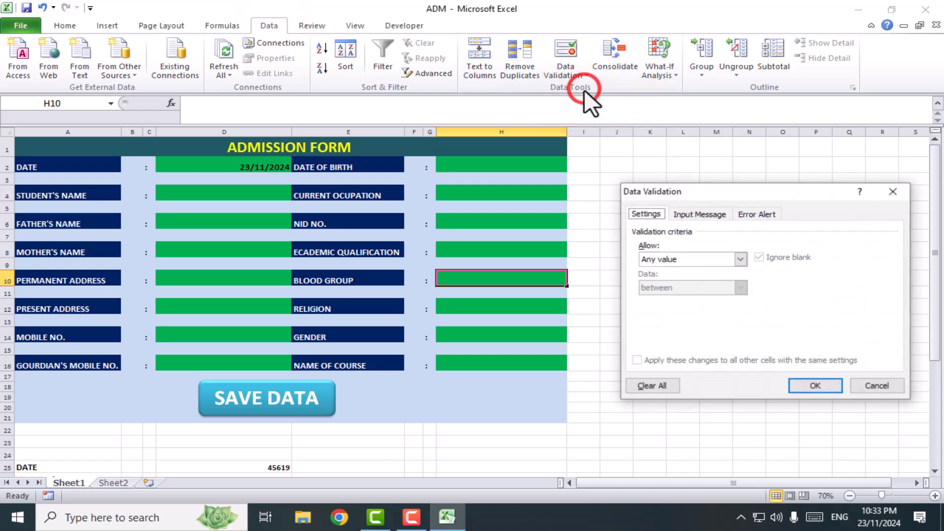
pyautogui.click(708, 259)
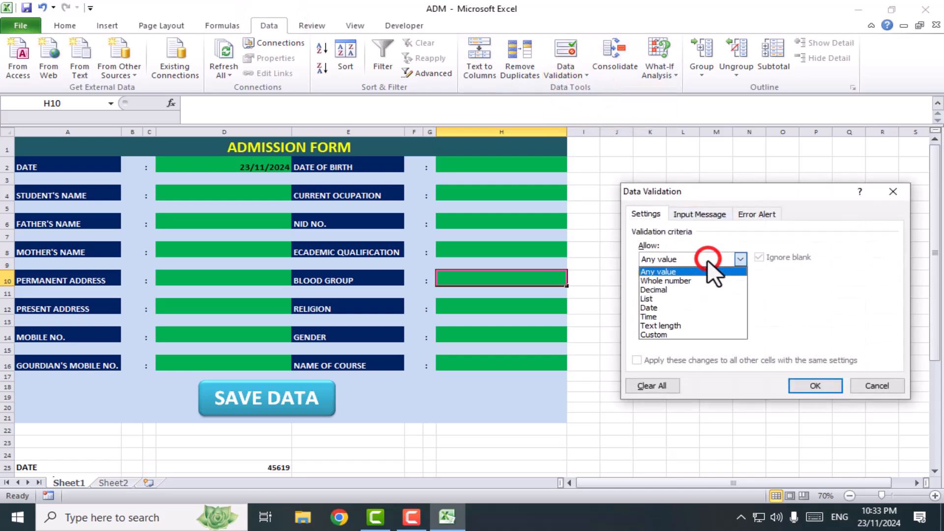
pyautogui.click(650, 298)
pyautogui.click(666, 316)
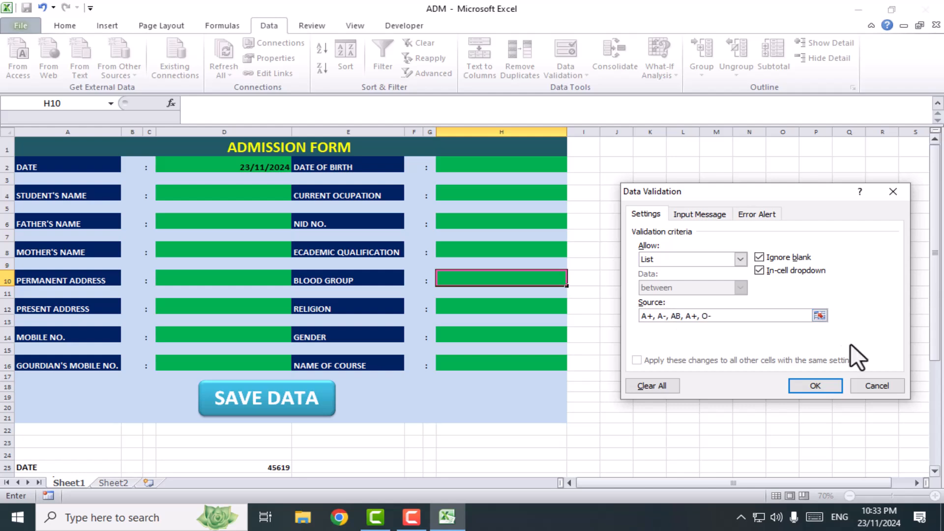
pyautogui.click(815, 386)
pyautogui.click(573, 278)
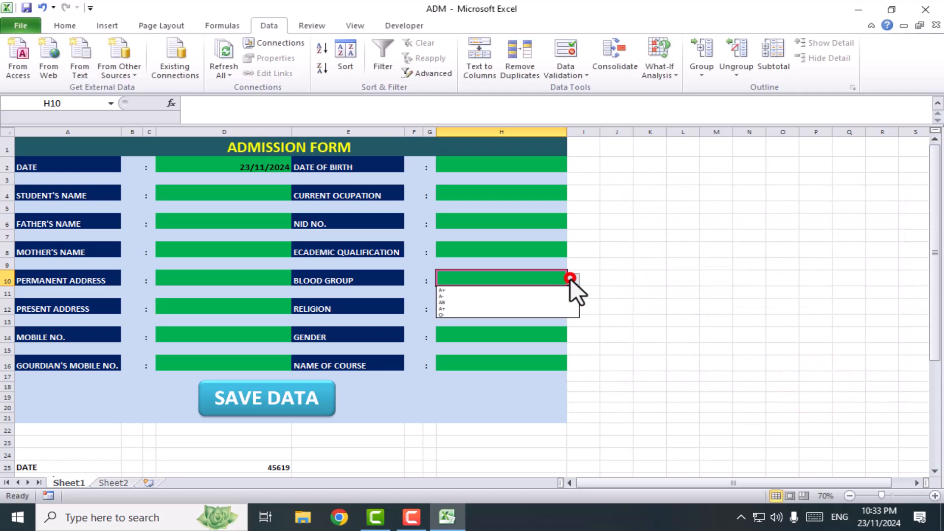
pyautogui.click(641, 389)
pyautogui.scroll(4, 639, 386)
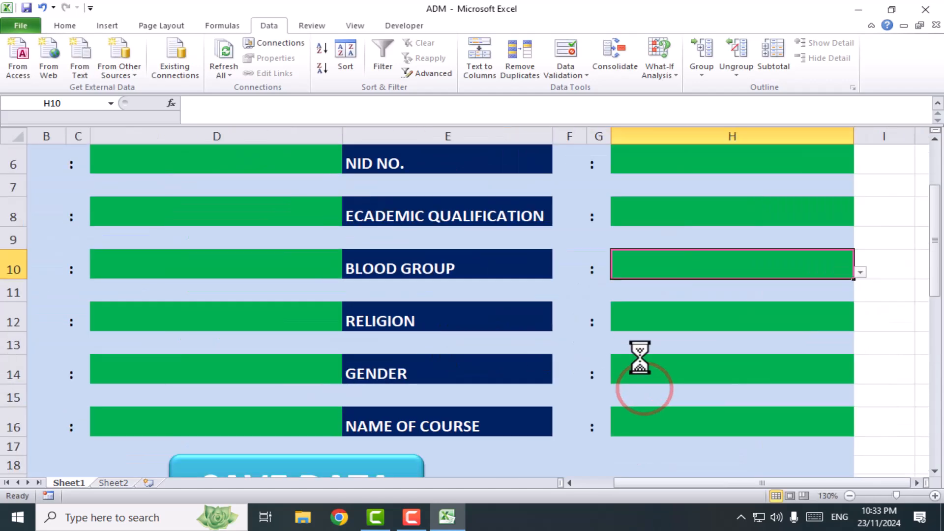
pyautogui.click(860, 272)
pyautogui.click(594, 237)
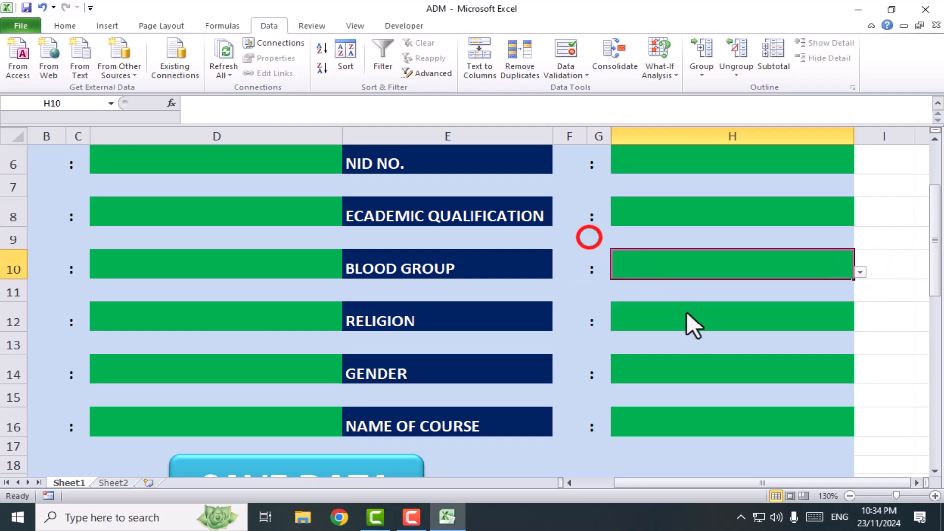
# Restrict the RELIGION cell H12 to a drop-down list with the source ISLAM, HINDU
pyautogui.click(653, 317)
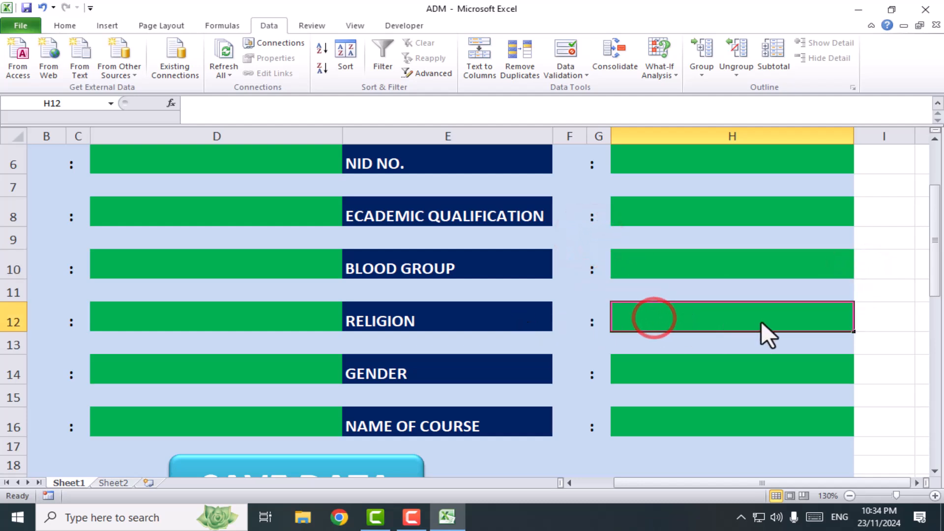
pyautogui.click(578, 78)
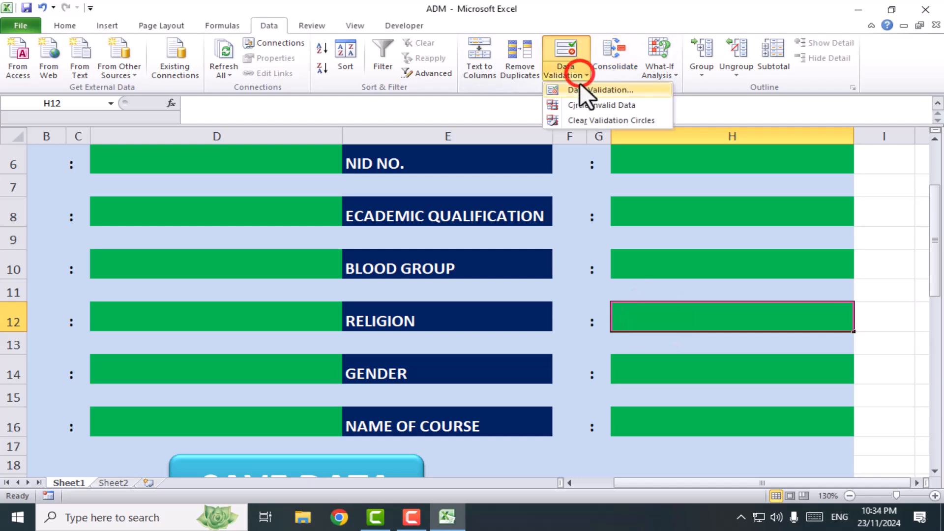
pyautogui.click(579, 89)
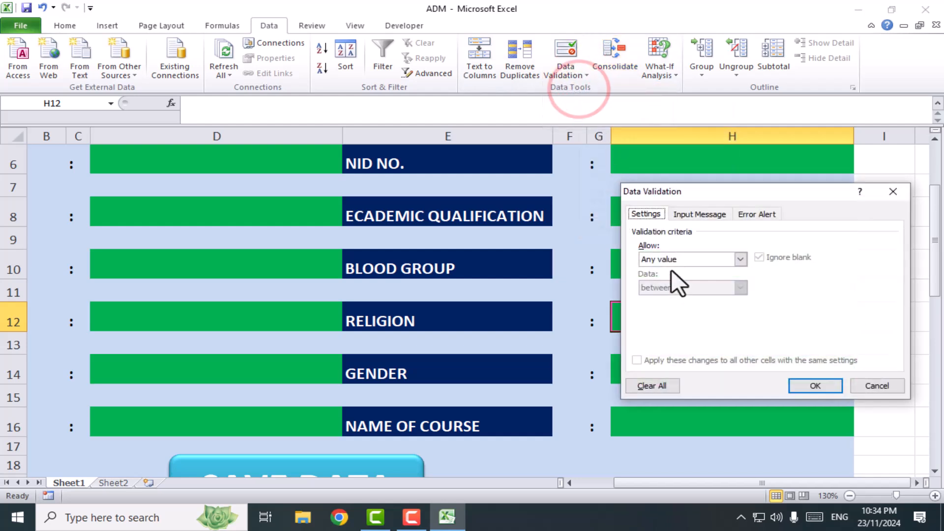
pyautogui.click(678, 259)
pyautogui.click(668, 298)
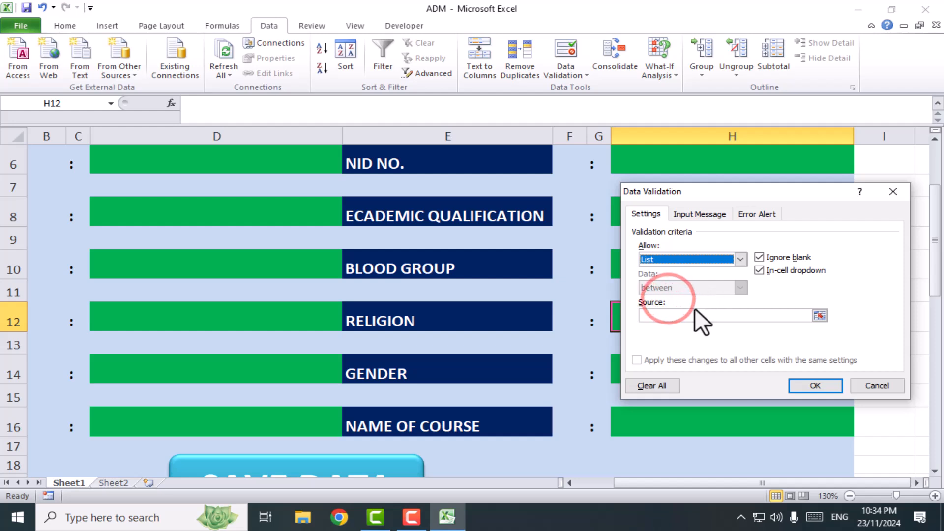
pyautogui.click(688, 315)
pyautogui.write('IH')
pyautogui.press('BackSpace')
pyautogui.write('SLAM,')
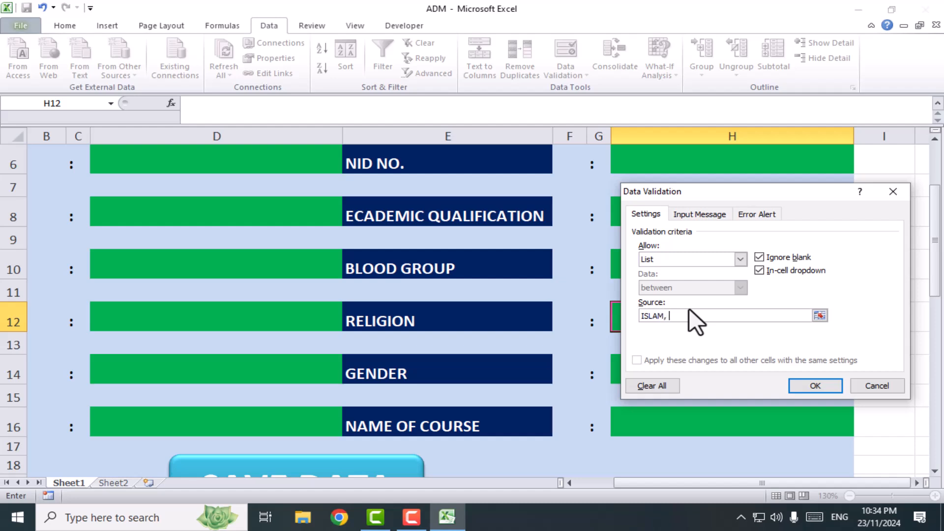
pyautogui.write(' HINDU, OTHERS')
pyautogui.click(804, 385)
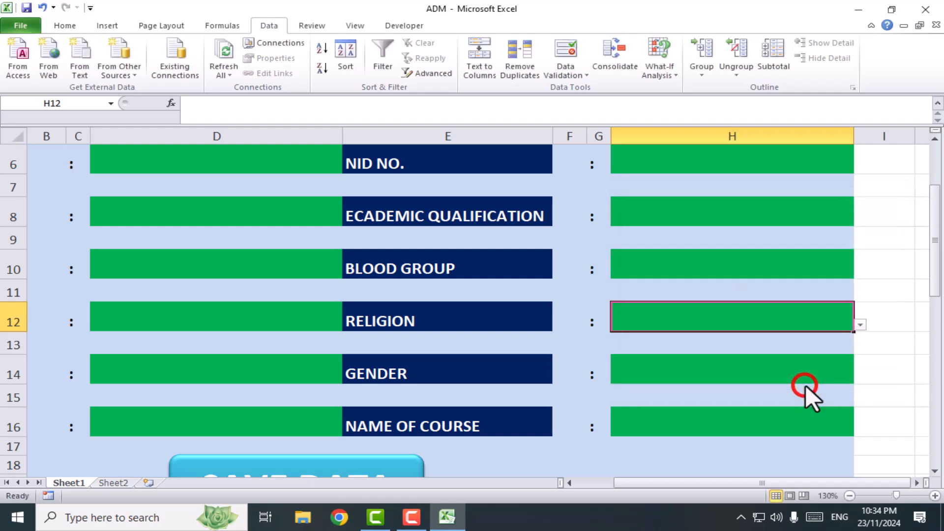
# Restrict the GENDER cell H14 to a drop-down list with the source MALE, FEMALE, OTHERS and check its options
pyautogui.click(659, 369)
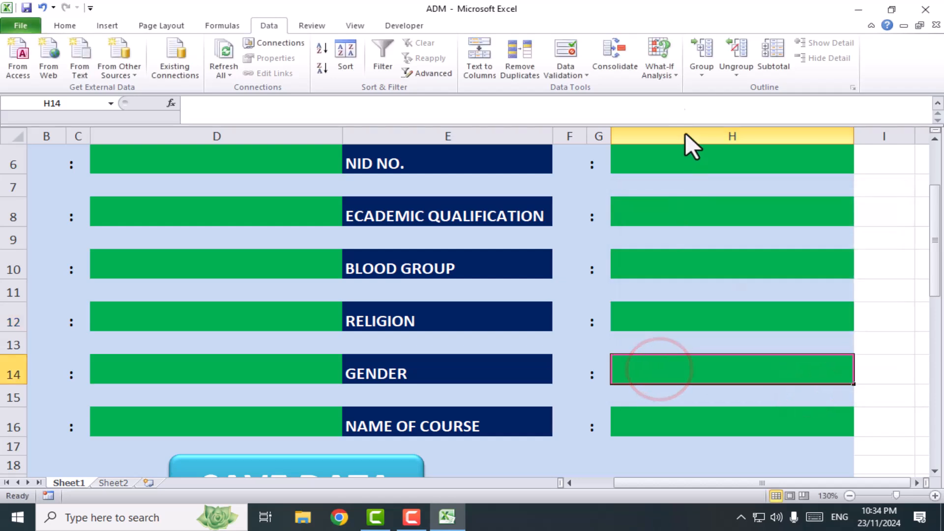
pyautogui.click(573, 75)
pyautogui.click(586, 88)
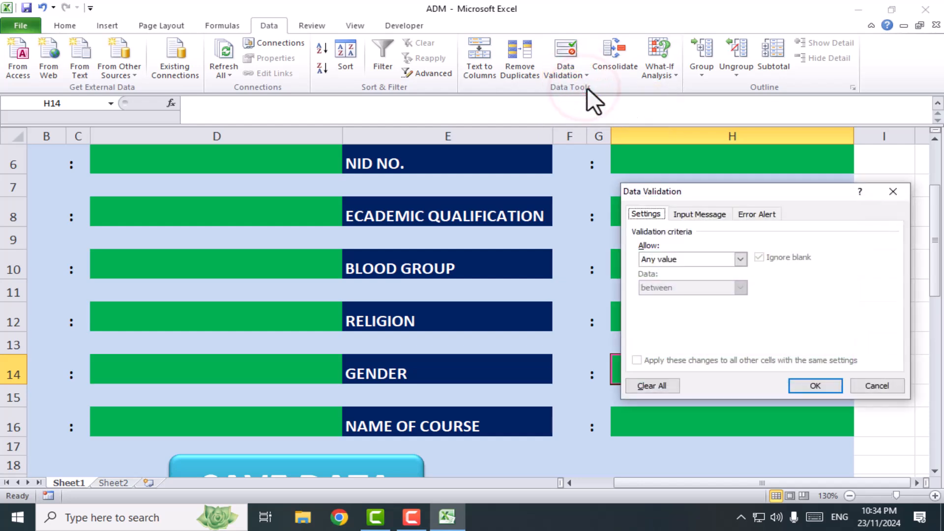
pyautogui.click(693, 257)
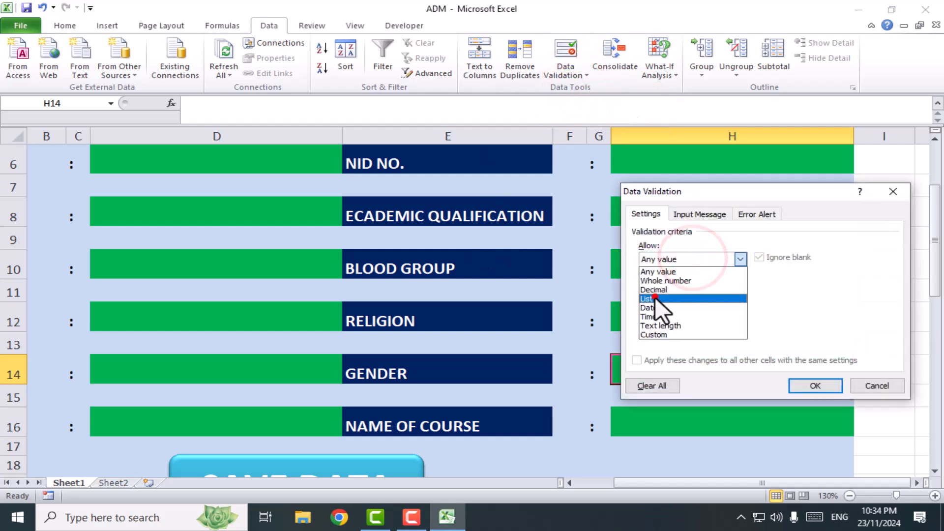
pyautogui.click(654, 297)
pyautogui.click(717, 316)
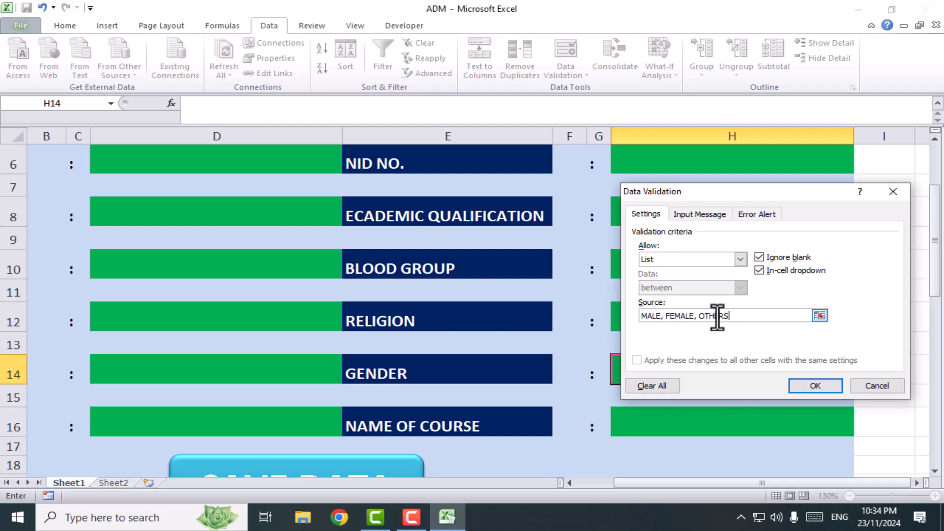
pyautogui.click(809, 385)
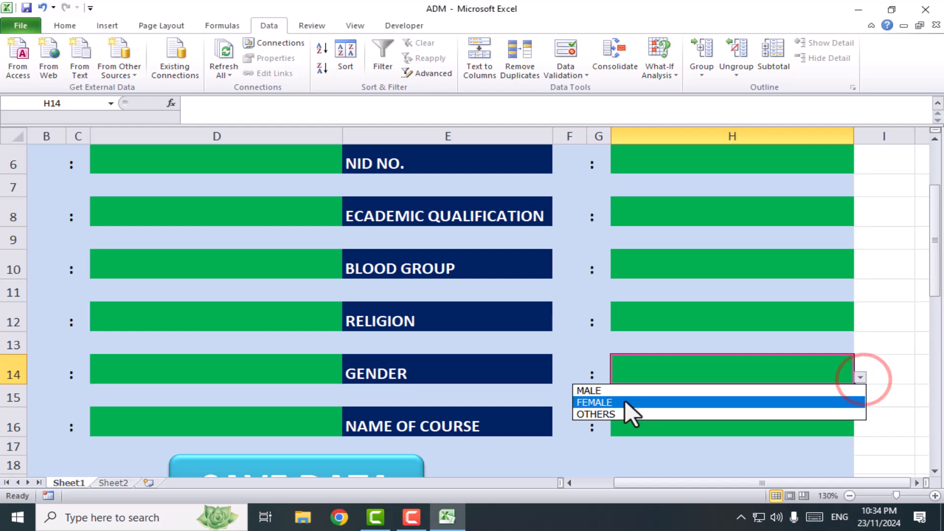
pyautogui.click(889, 359)
# Restrict the NAME OF COURSE cell H16 to a drop-down list with the source OFFICE MANAGEMENT, GRAPHICS, OTHERS and check its options
pyautogui.click(734, 421)
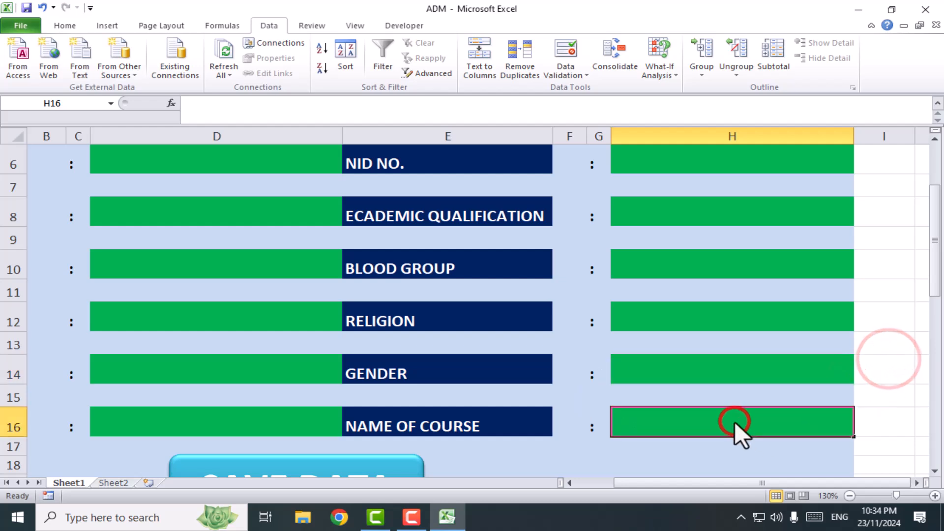
pyautogui.click(585, 75)
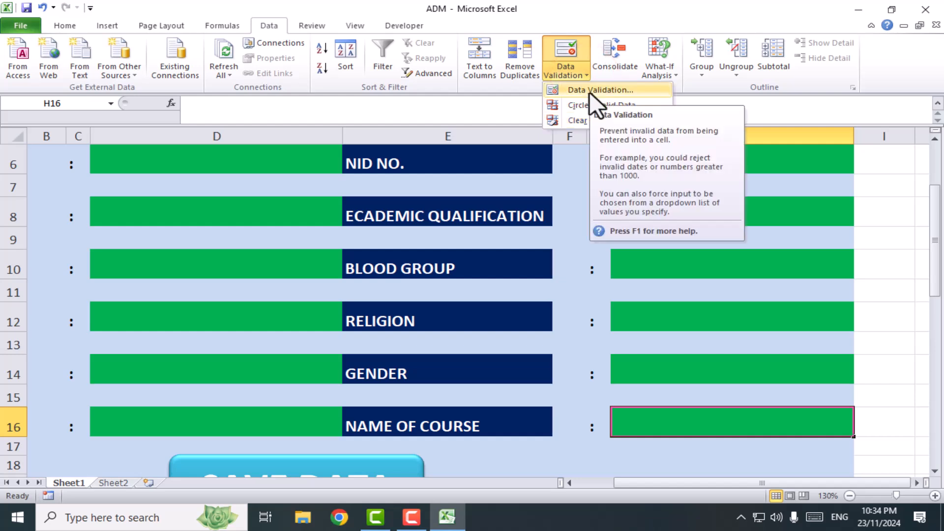
pyautogui.click(589, 92)
pyautogui.click(675, 257)
pyautogui.click(666, 299)
pyautogui.click(687, 314)
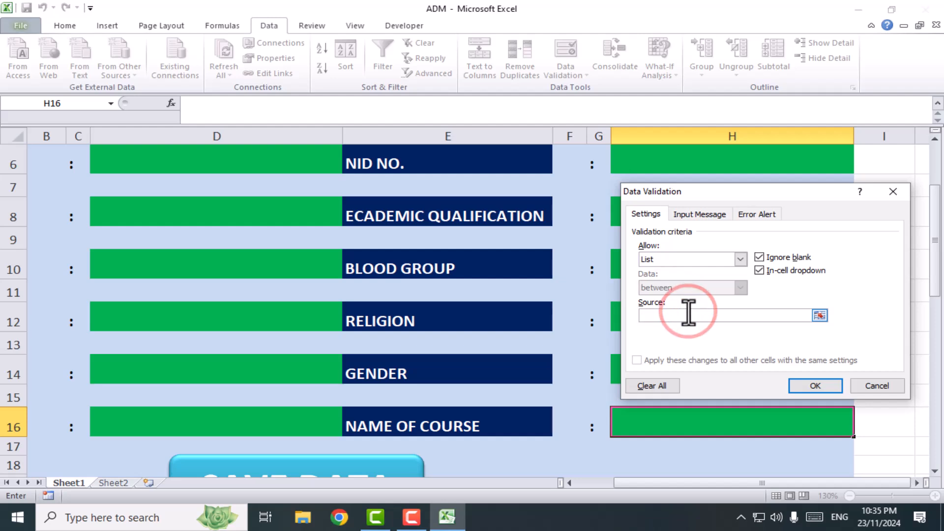
pyautogui.write('OFFIC')
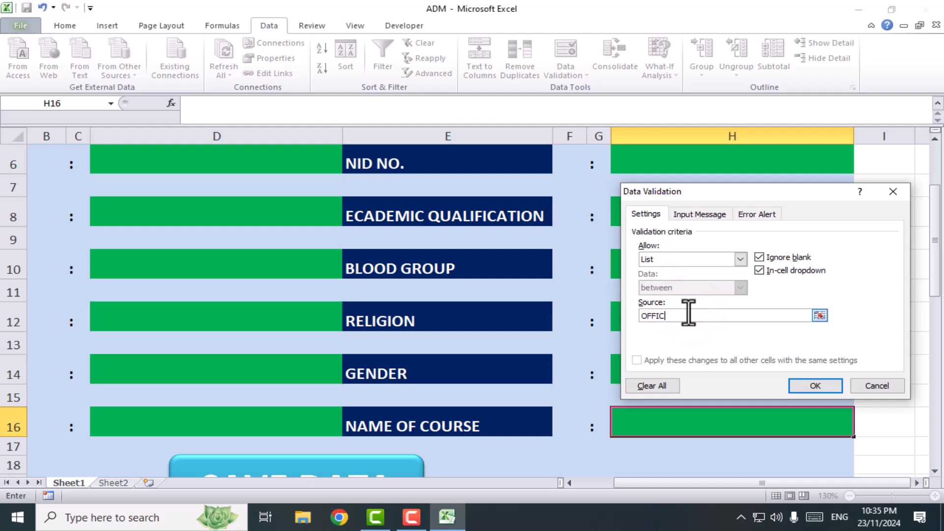
pyautogui.write('E MANAGEMENT, GRAPHICS,')
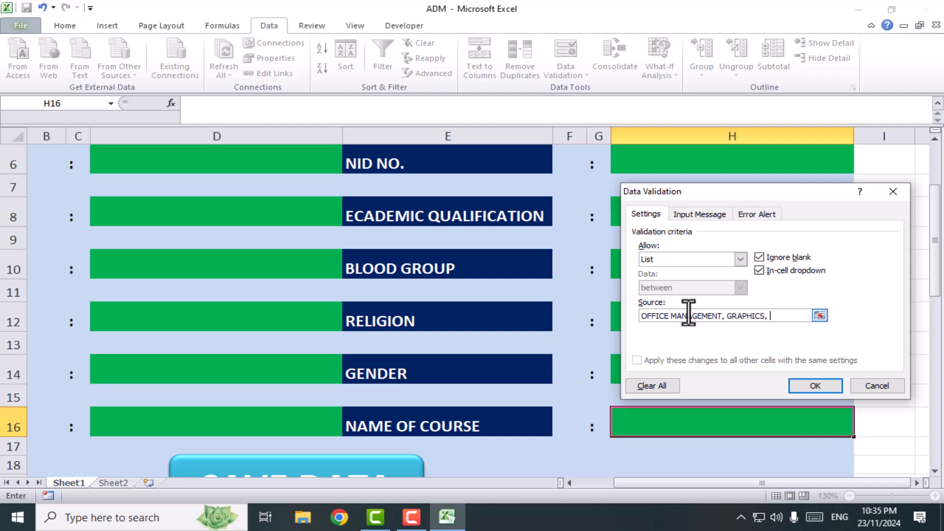
pyautogui.write('RS')
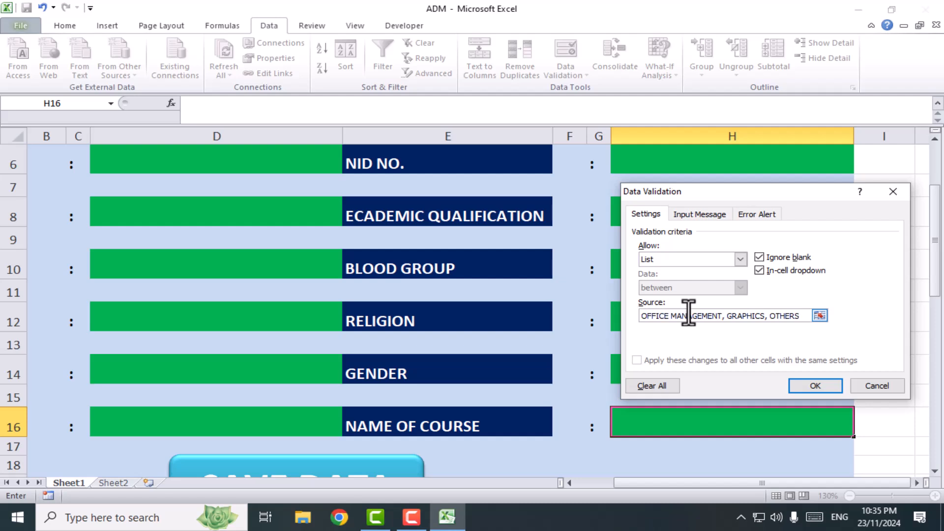
pyautogui.click(794, 385)
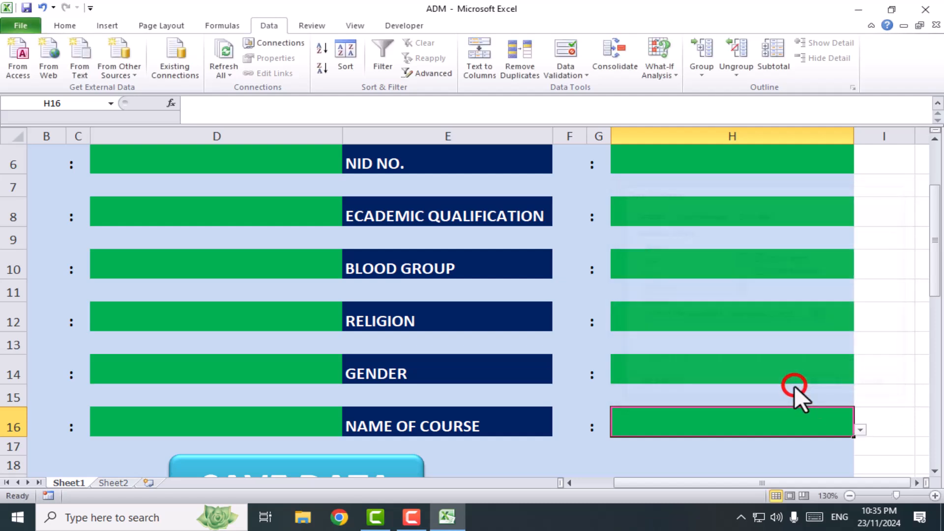
pyautogui.click(860, 430)
pyautogui.click(891, 332)
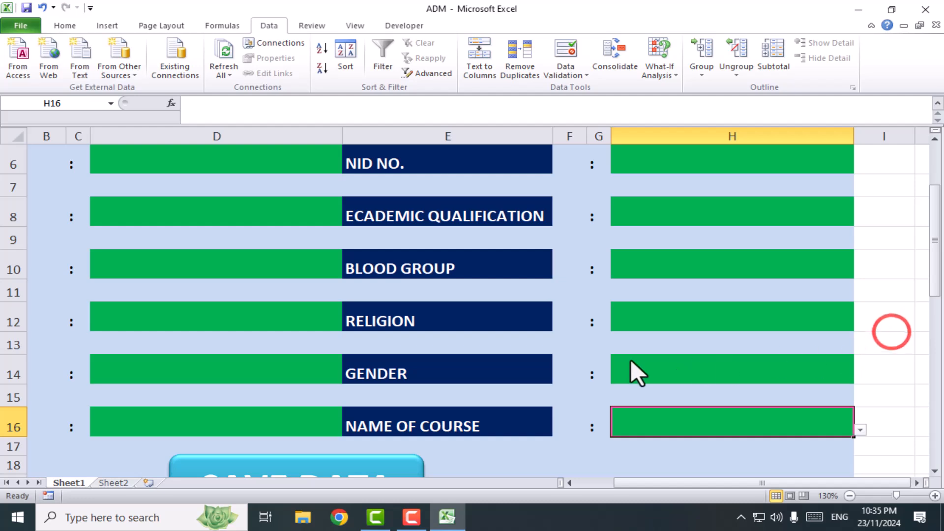
pyautogui.keyDown('ctrl'); pyautogui.scroll(-2, 501, 341); pyautogui.keyUp('ctrl')
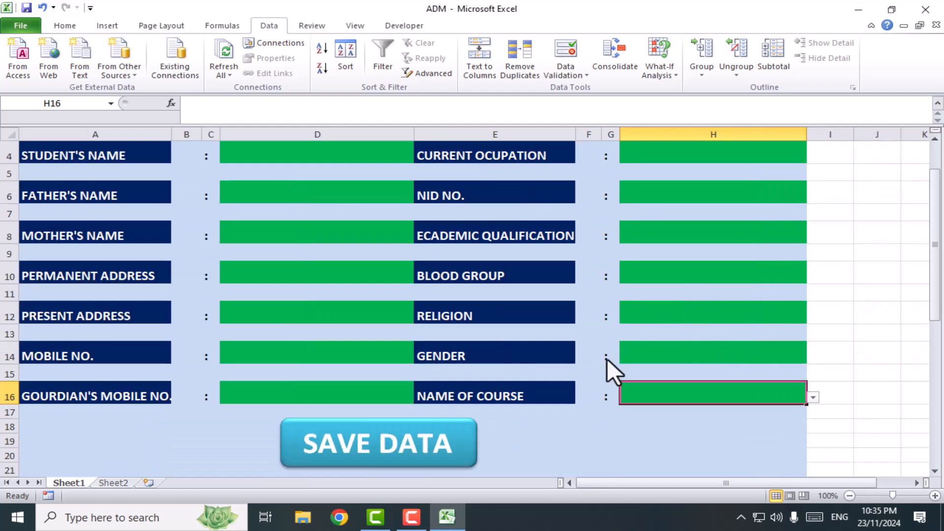
pyautogui.scroll(1, 438, 247)
pyautogui.scroll(-1, 492, 354)
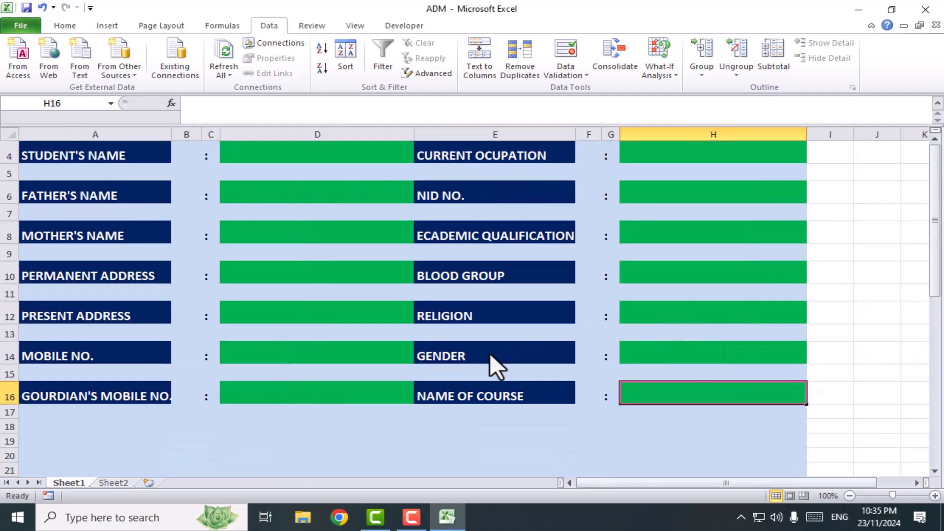
pyautogui.scroll(-2, 541, 381)
pyautogui.scroll(2, 491, 364)
pyautogui.scroll(1, 388, 266)
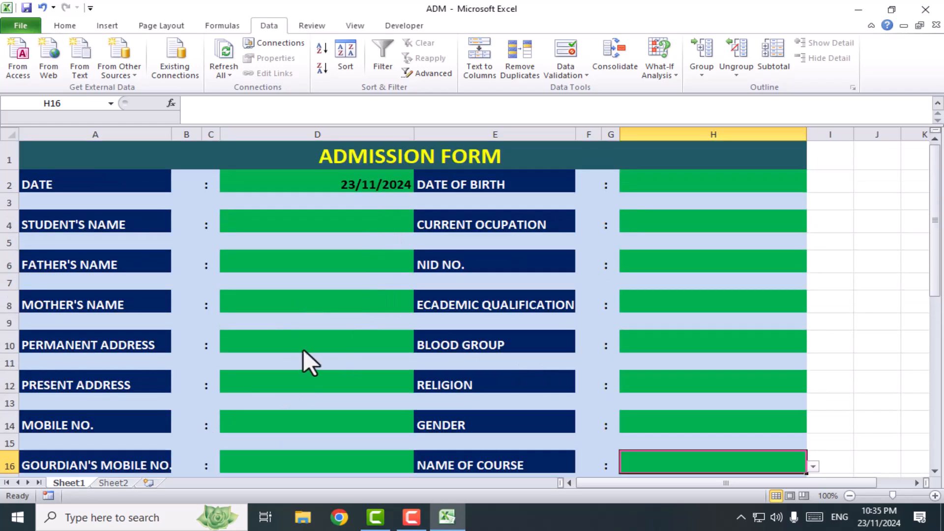
# Rename Sheet1, which holds the admission form, as FORM
pyautogui.click(105, 482)
pyautogui.click(69, 482)
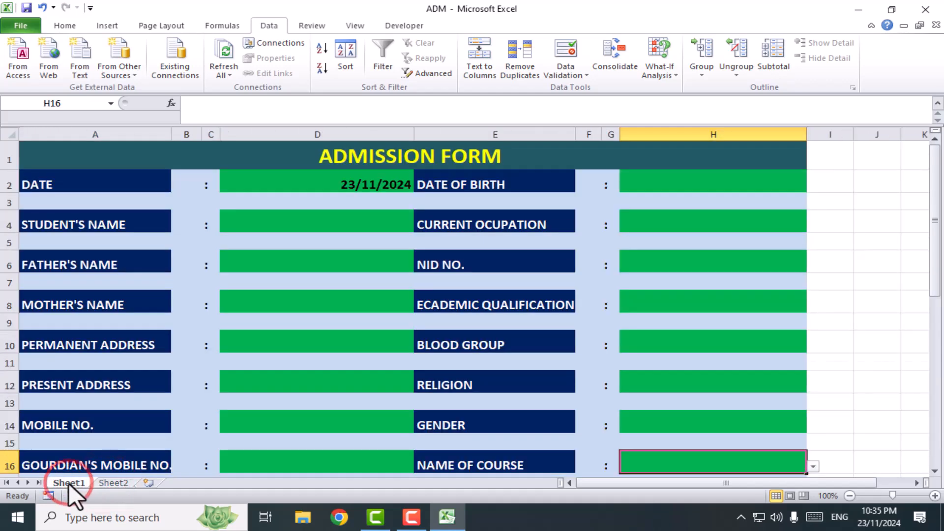
pyautogui.rightClick(69, 482)
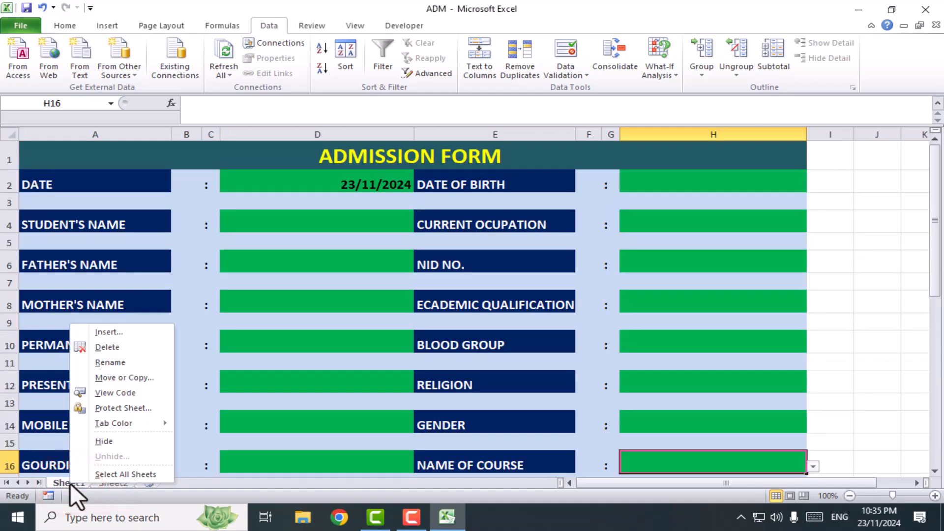
pyautogui.click(113, 364)
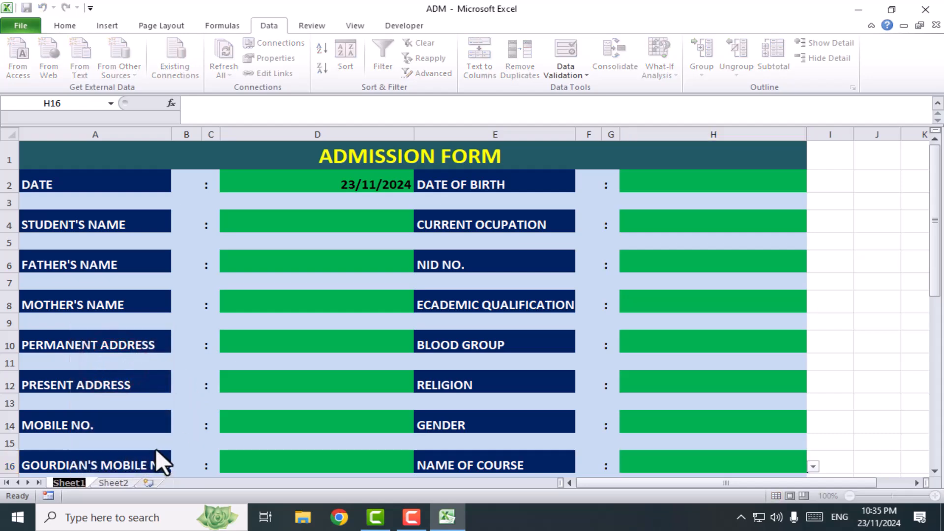
pyautogui.write('FORM')
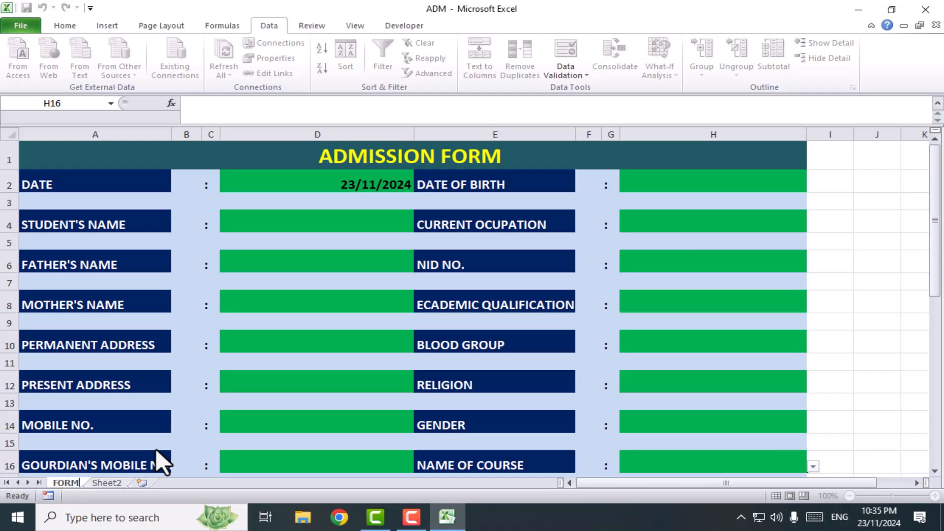
pyautogui.press('Return')
# Rename the empty Sheet2 as ALL DATA
pyautogui.click(105, 481)
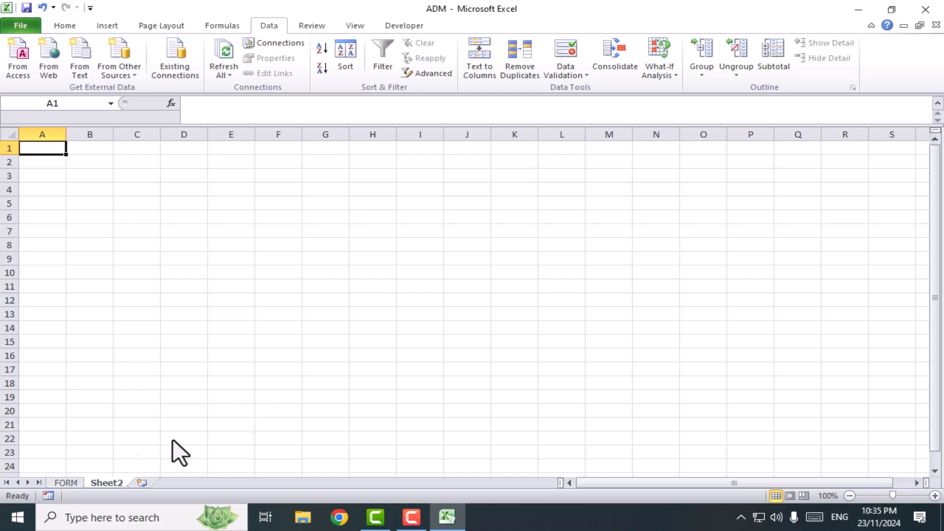
pyautogui.doubleClick(109, 484)
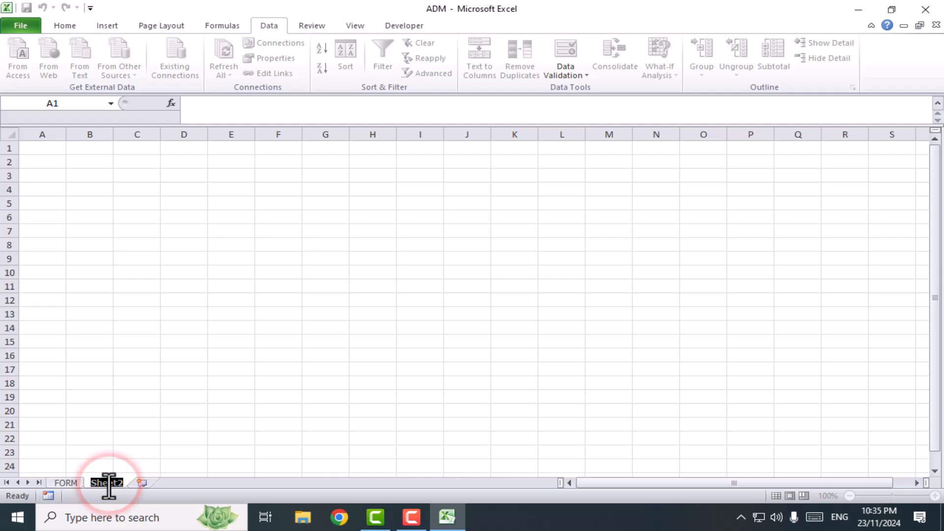
pyautogui.write('ALL D')
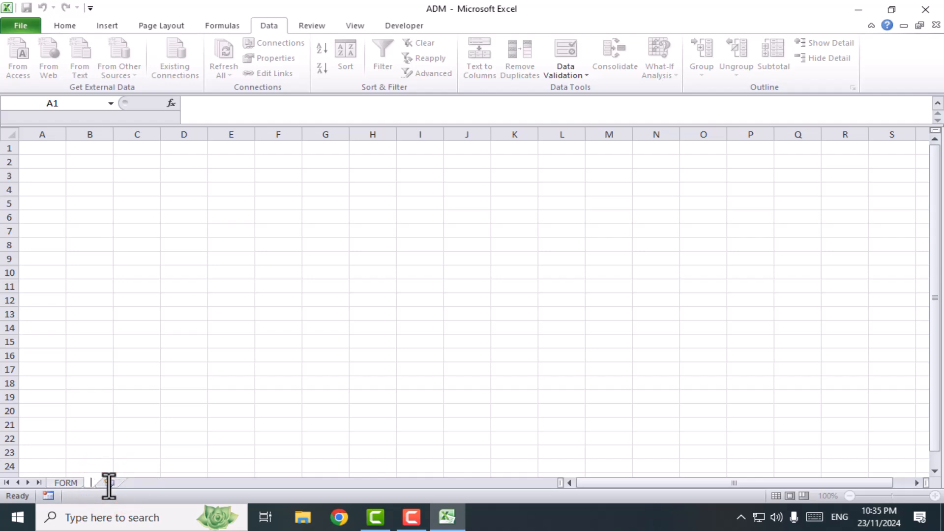
pyautogui.write('ATA')
pyautogui.press('Return')
pyautogui.click(65, 482)
pyautogui.click(113, 482)
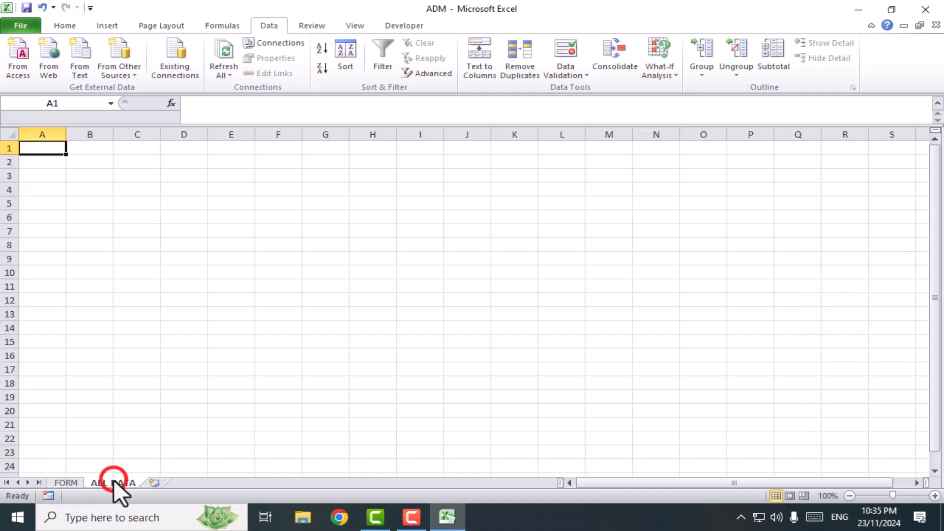
# Copy the field labels from DATE to NAME OF COURSE in A25:A40 of the FORM sheet
pyautogui.click(67, 483)
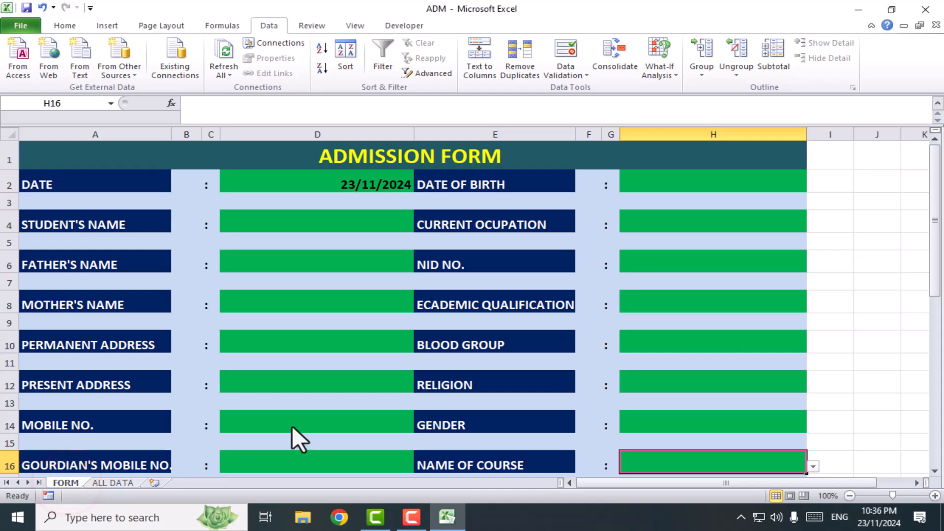
pyautogui.scroll(-6, 467, 385)
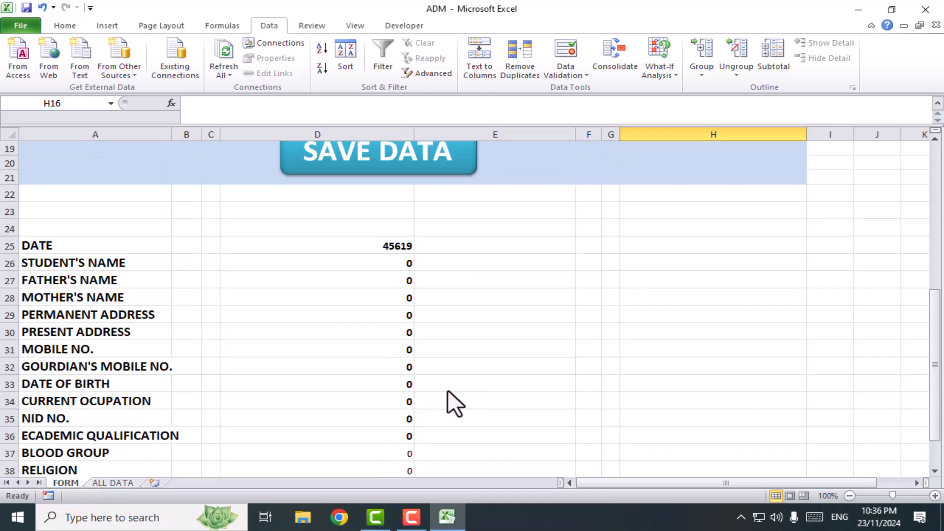
pyautogui.keyDown('ctrl'); pyautogui.scroll(-3, 237, 393); pyautogui.keyUp('ctrl')
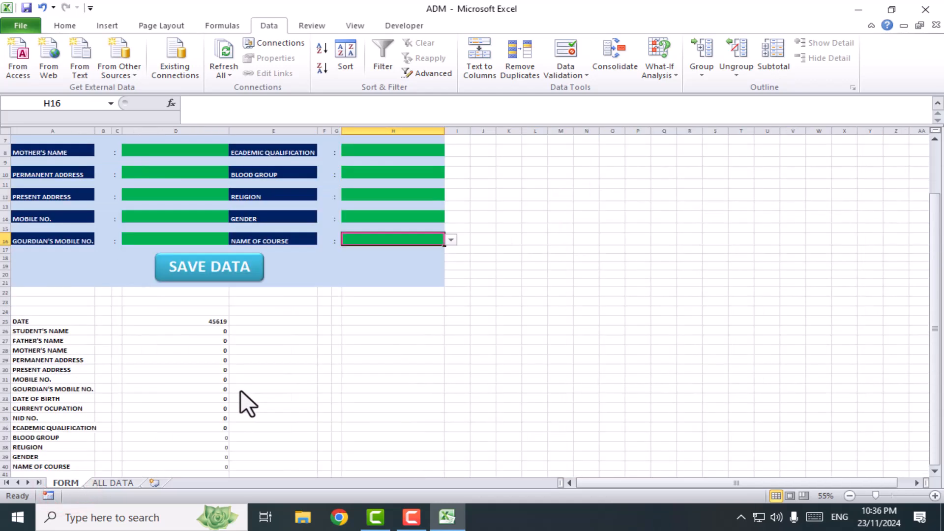
pyautogui.keyDown('ctrl'); pyautogui.scroll(3, 240, 391); pyautogui.keyUp('ctrl')
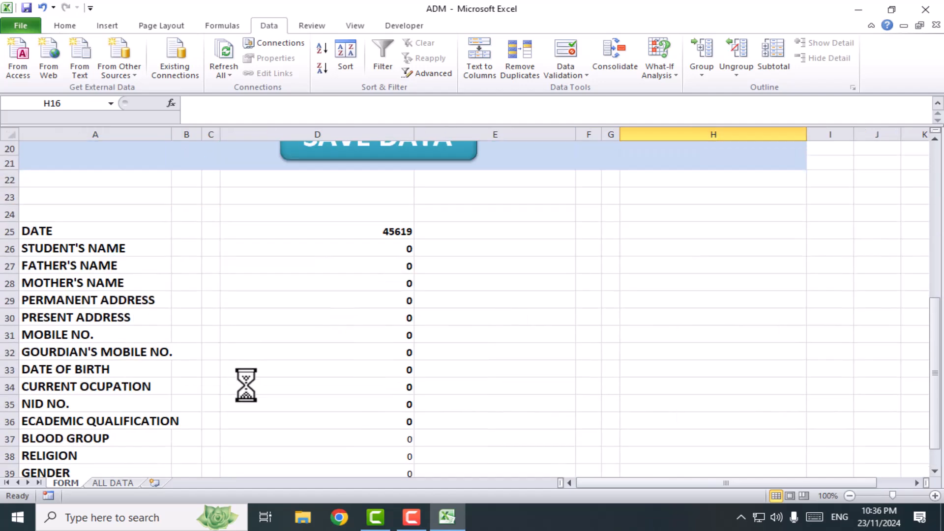
pyautogui.scroll(-2, 94, 295)
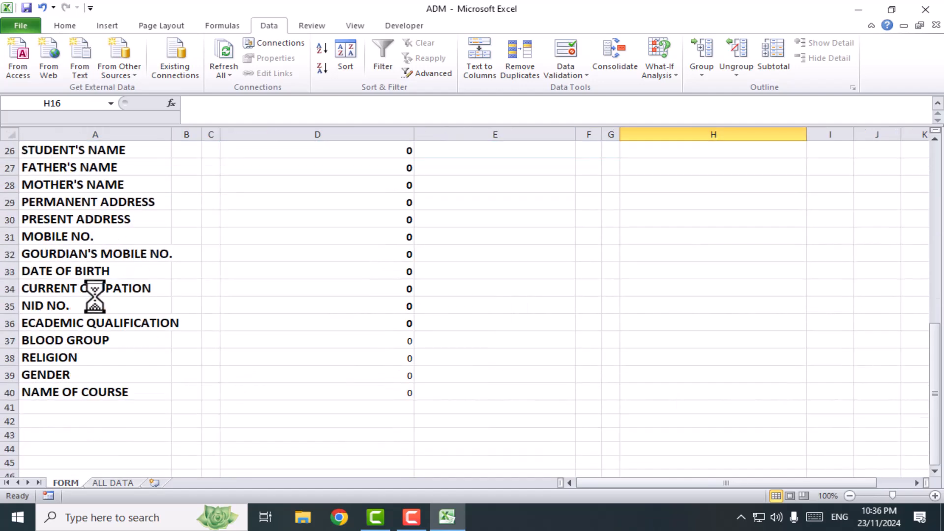
pyautogui.scroll(1, 111, 311)
pyautogui.moveTo(67, 186); pyautogui.dragTo(76, 438)
pyautogui.click(64, 25)
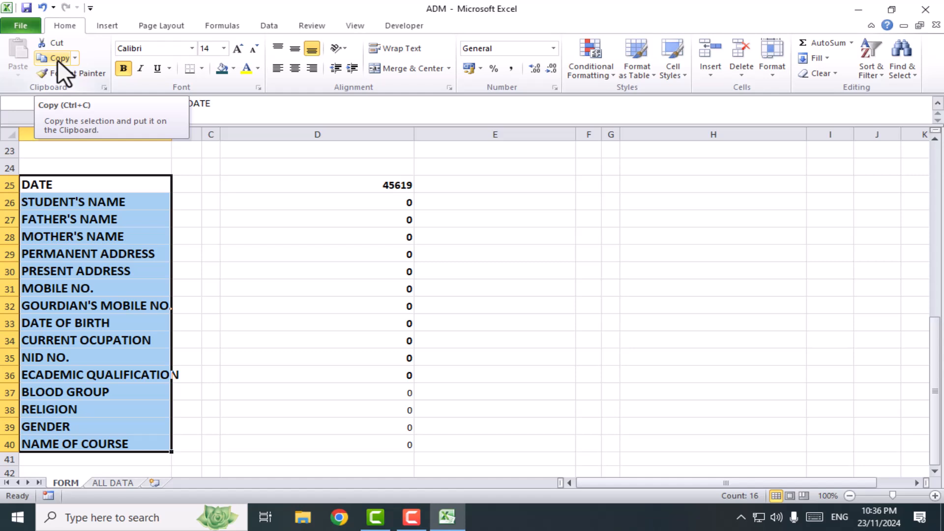
pyautogui.click(57, 60)
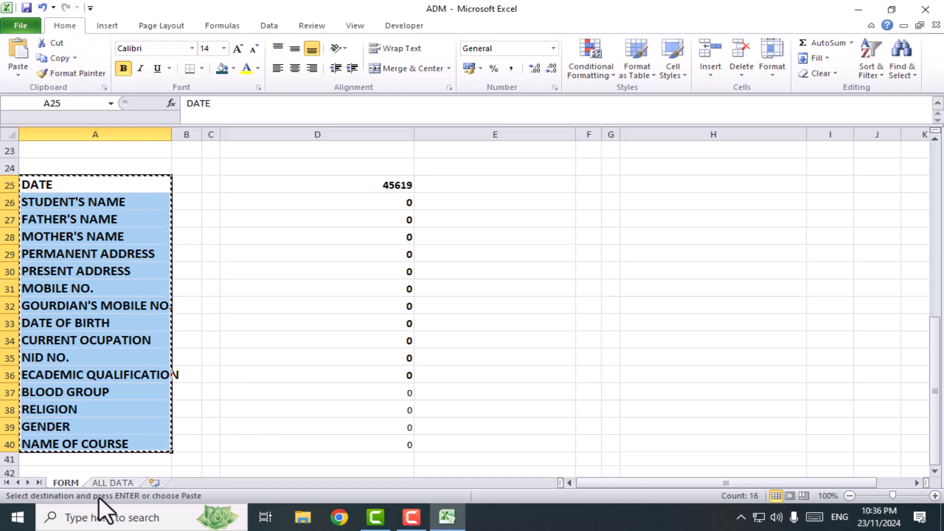
# Paste the copied labels into row 1 of the ALL DATA sheet from A1 as transposed values using Paste Special
pyautogui.click(112, 483)
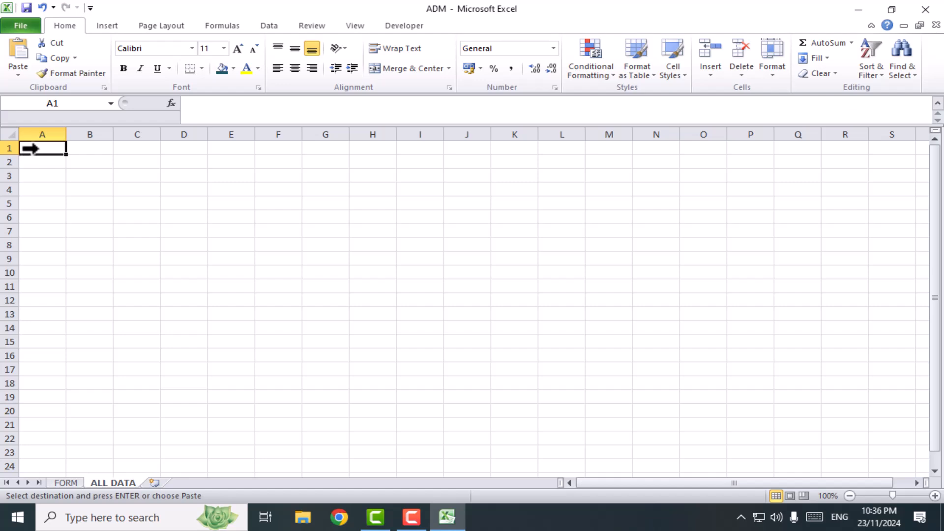
pyautogui.click(19, 74)
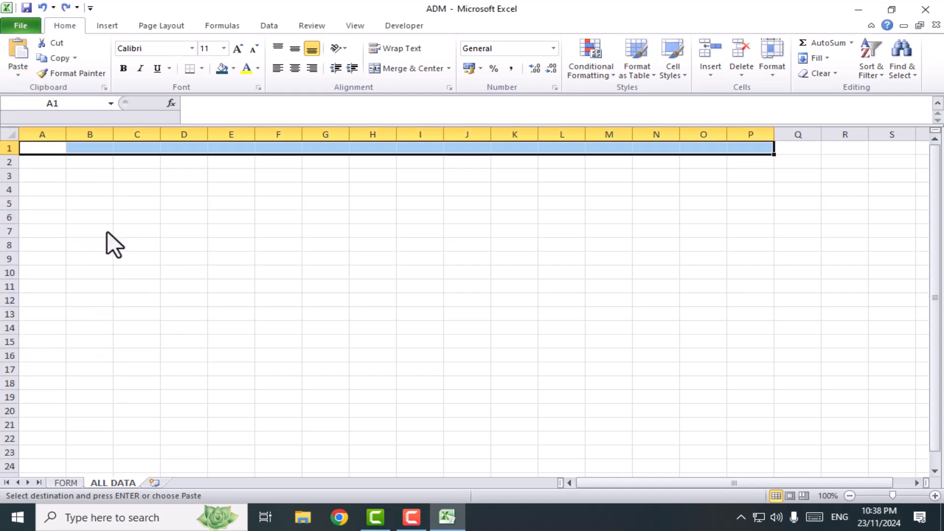
pyautogui.click(19, 76)
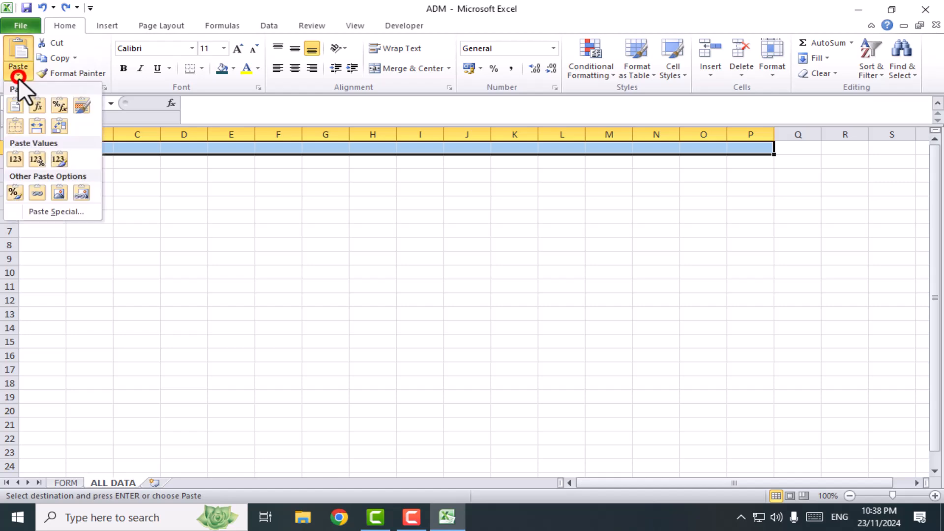
pyautogui.click(48, 211)
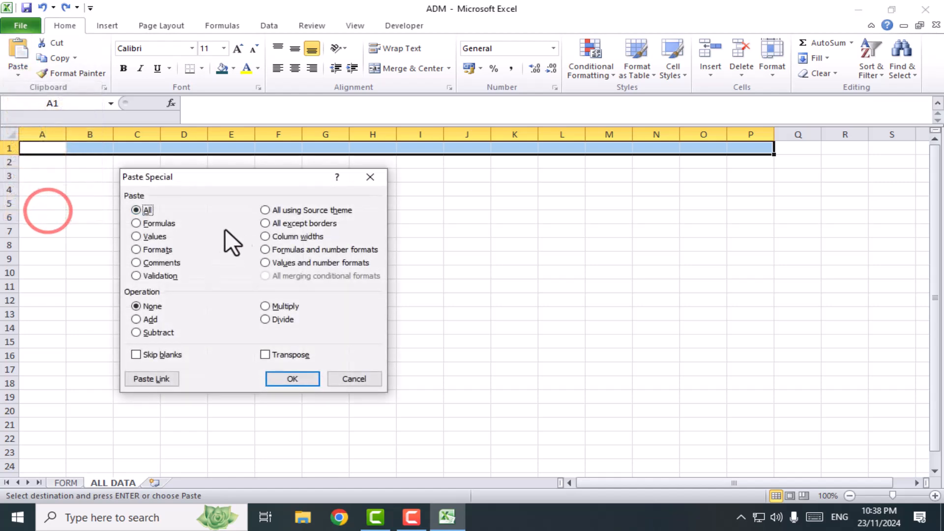
pyautogui.click(148, 237)
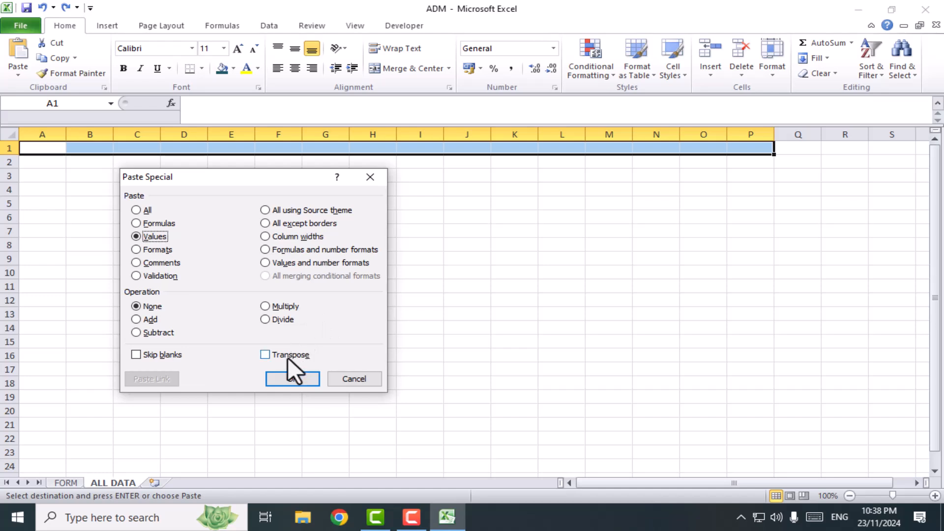
pyautogui.click(267, 356)
pyautogui.click(292, 378)
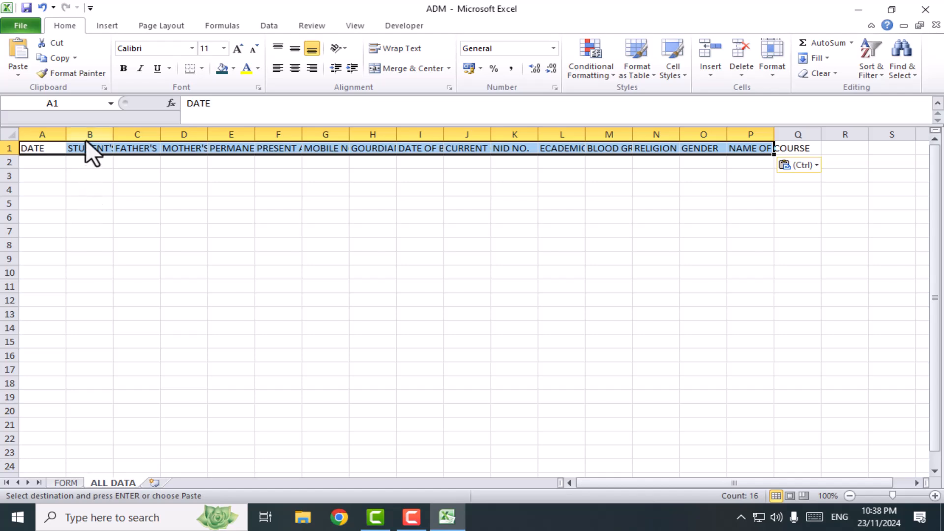
# Widen the heading columns on the ALL DATA sheet to fit their text and return to the FORM sheet
pyautogui.click(98, 202)
pyautogui.moveTo(67, 134); pyautogui.dragTo(648, 150)
pyautogui.moveTo(610, 484); pyautogui.dragTo(525, 461)
pyautogui.click(96, 217)
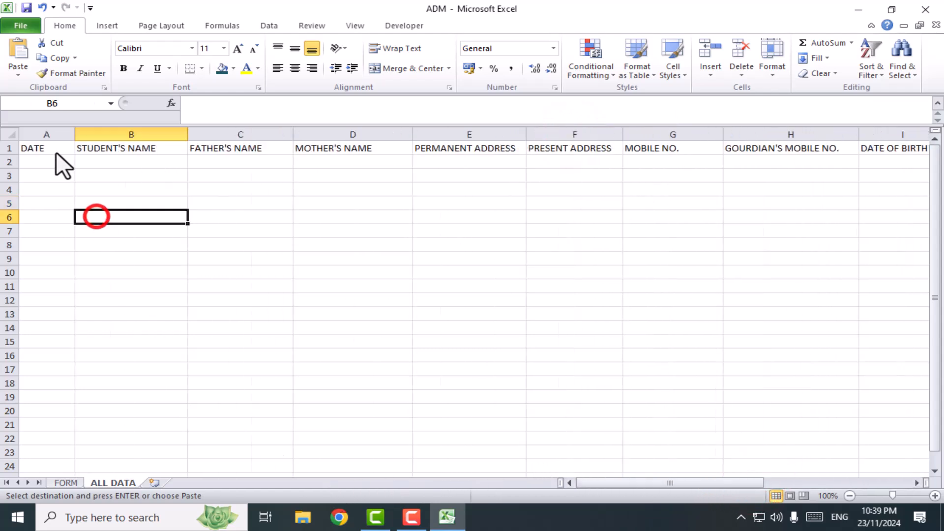
pyautogui.click(72, 482)
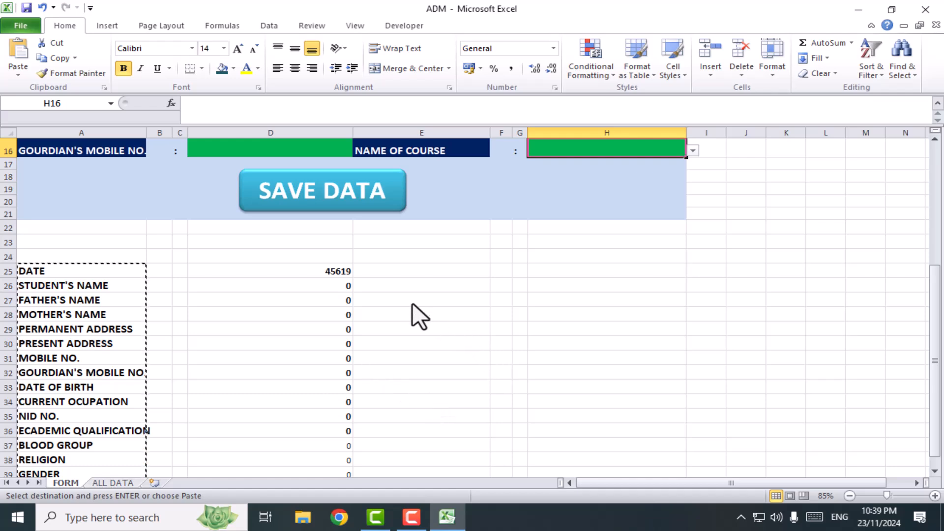
# Cancel the pending copy and review the admission form and the linked list below it on the FORM sheet
pyautogui.click(501, 300)
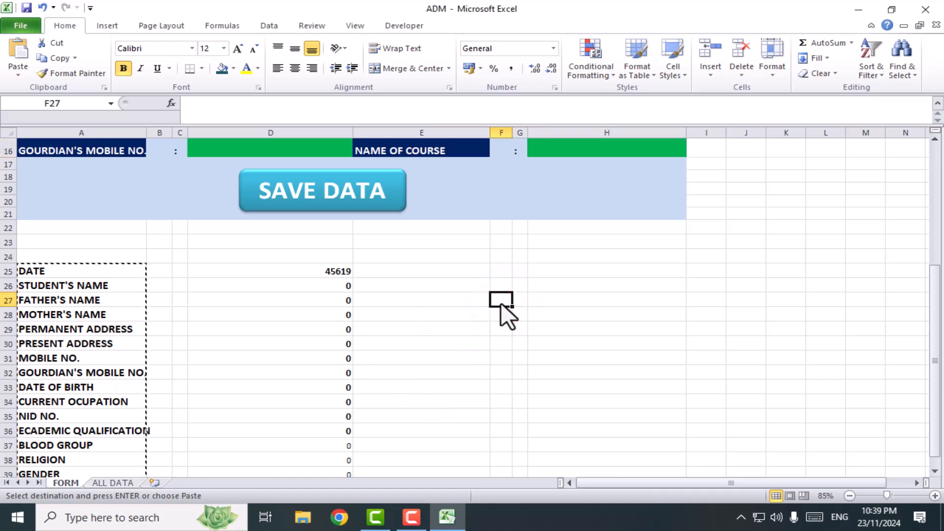
pyautogui.press('Escape')
pyautogui.click(422, 327)
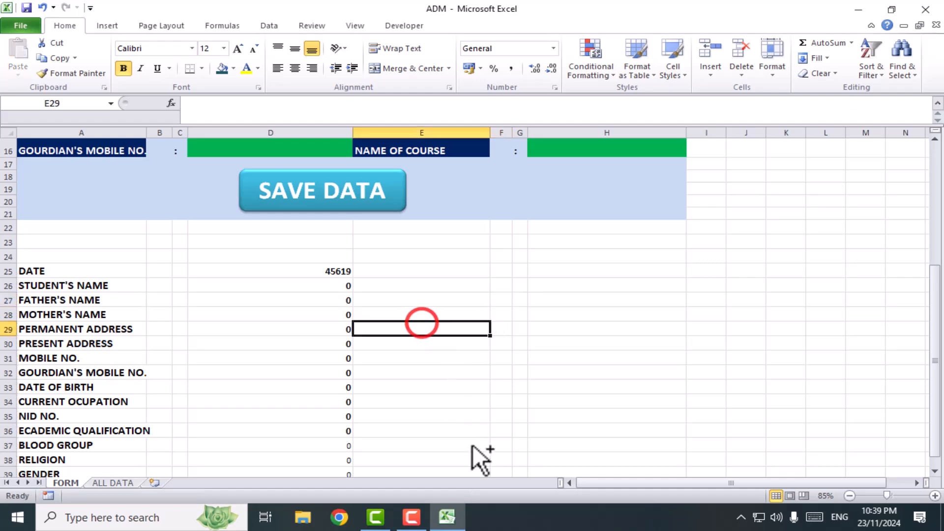
pyautogui.scroll(-2, 477, 444)
pyautogui.scroll(7, 480, 444)
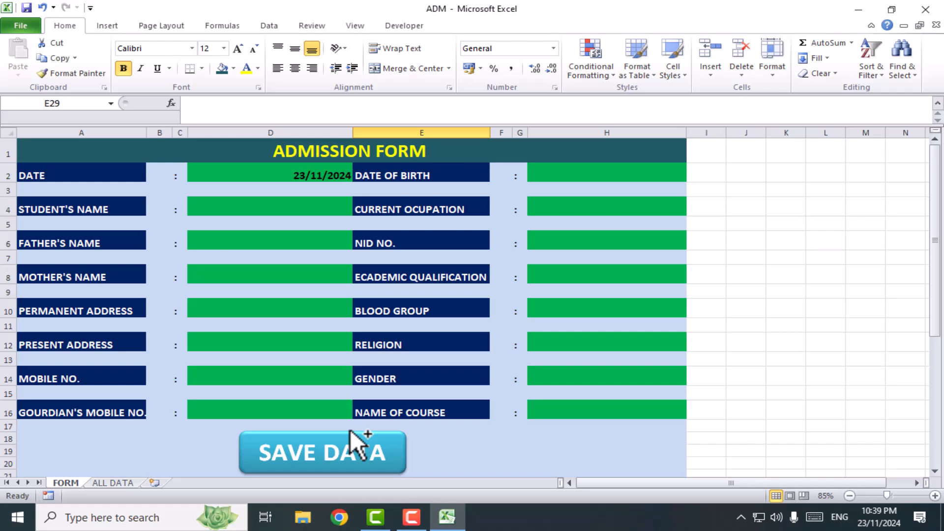
pyautogui.scroll(-6, 448, 408)
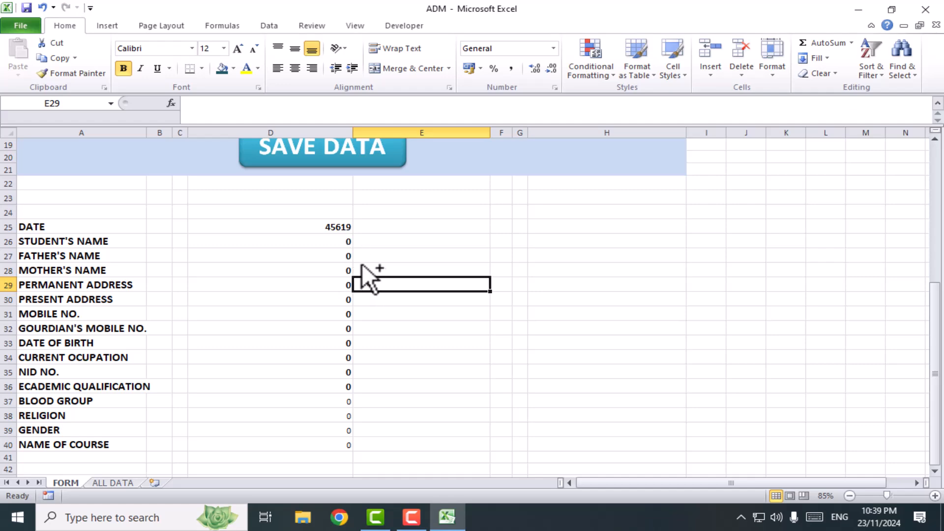
pyautogui.scroll(3, 363, 264)
pyautogui.scroll(3, 350, 355)
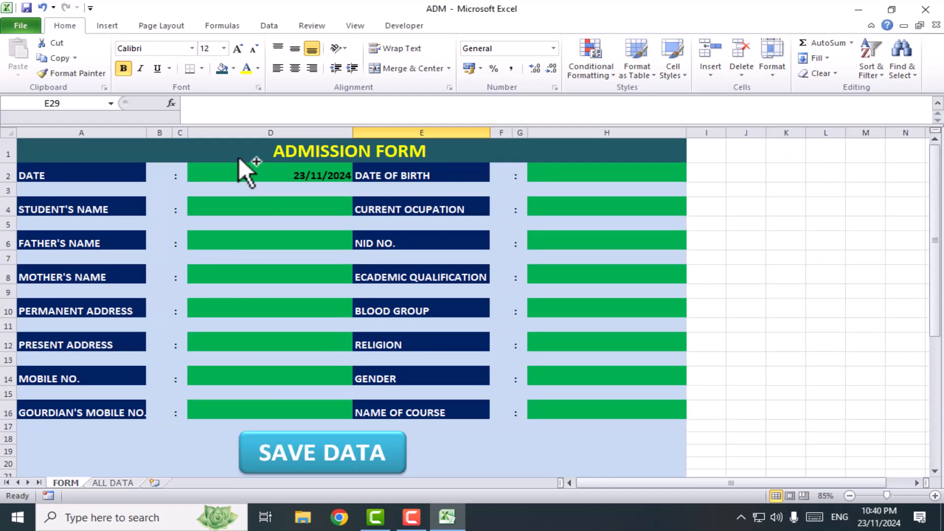
# Fill in the student's name, father's name and mother's name on the admission form
pyautogui.click(275, 211)
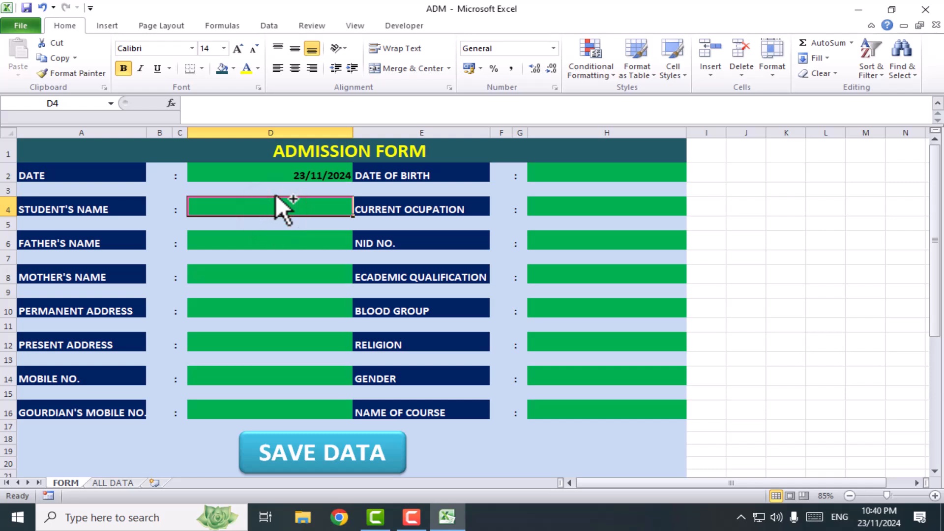
pyautogui.press('Return')
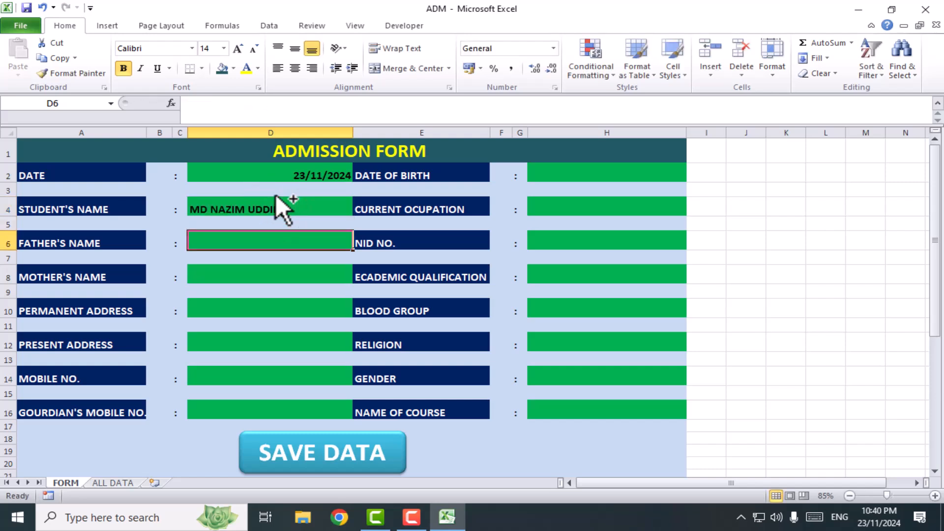
pyautogui.press('Return')
pyautogui.press('Return')
# Fill in the student's permanent address and present address on the form
pyautogui.press('Return')
pyautogui.write('BIJOY NAGA')
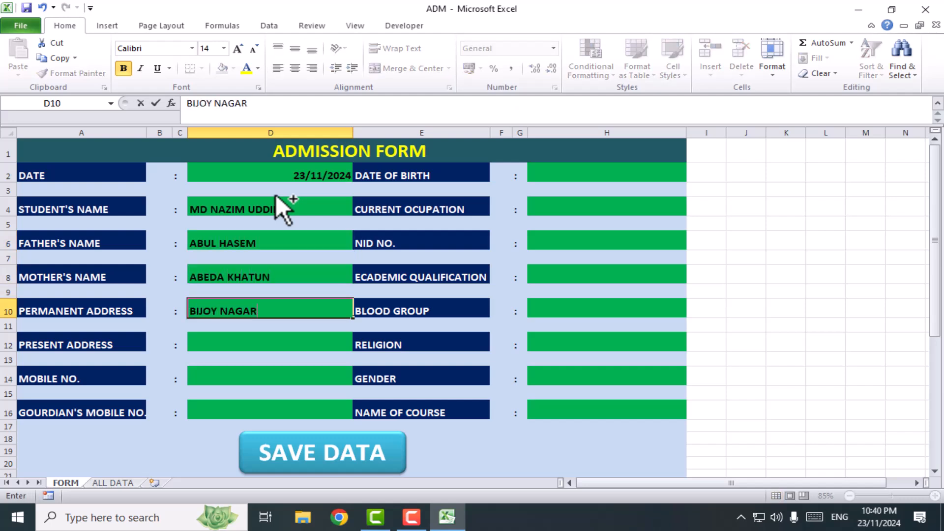
pyautogui.write('R')
pyautogui.press('Return')
pyautogui.write('PATENGA,')
pyautogui.press('BackSpace')
# Enter the student's mobile number and the guardian's mobile number in D14 and D16
pyautogui.press('Return')
pyautogui.press('Return')
pyautogui.write('0123654789')
pyautogui.press('Return')
pyautogui.press('Return')
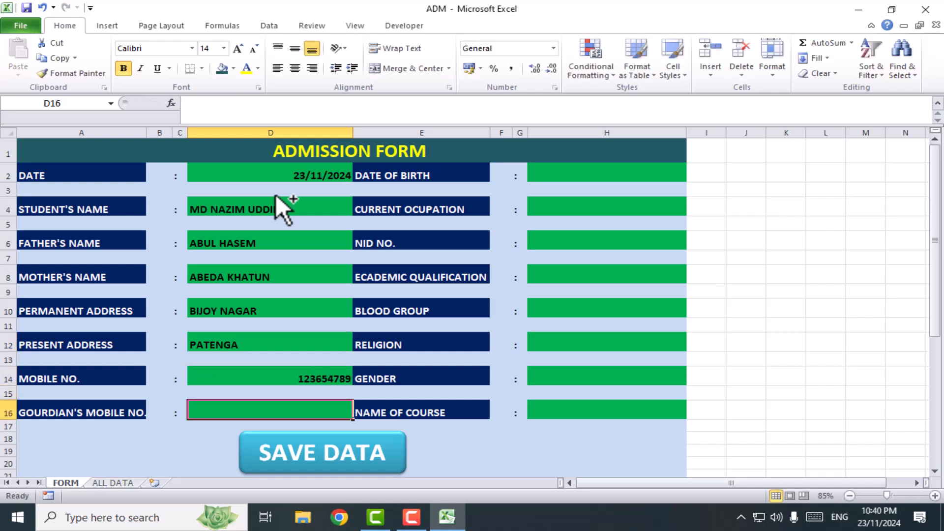
pyautogui.write('0123654789')
# Enter the student's date of birth in H2 of the form
pyautogui.click(566, 176)
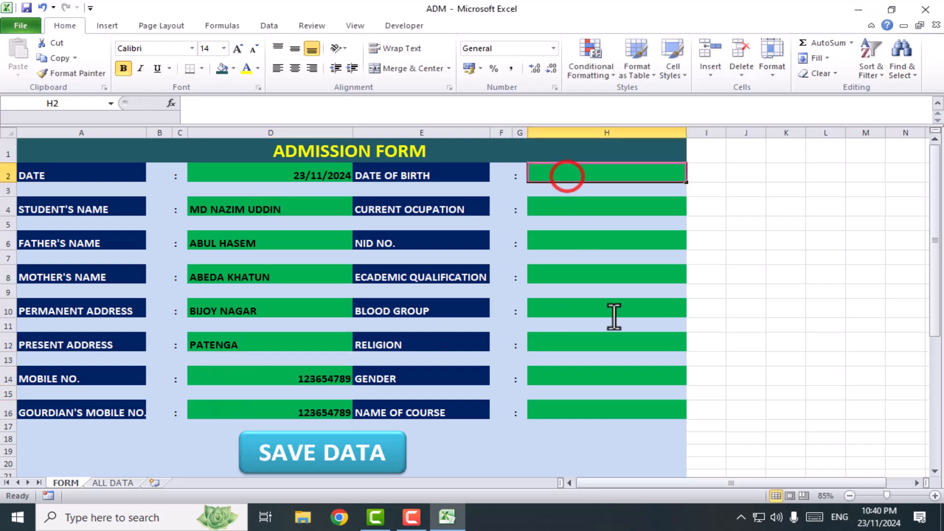
pyautogui.write('19-08-2')
pyautogui.write('990')
pyautogui.press('Return')
pyautogui.press('Return')
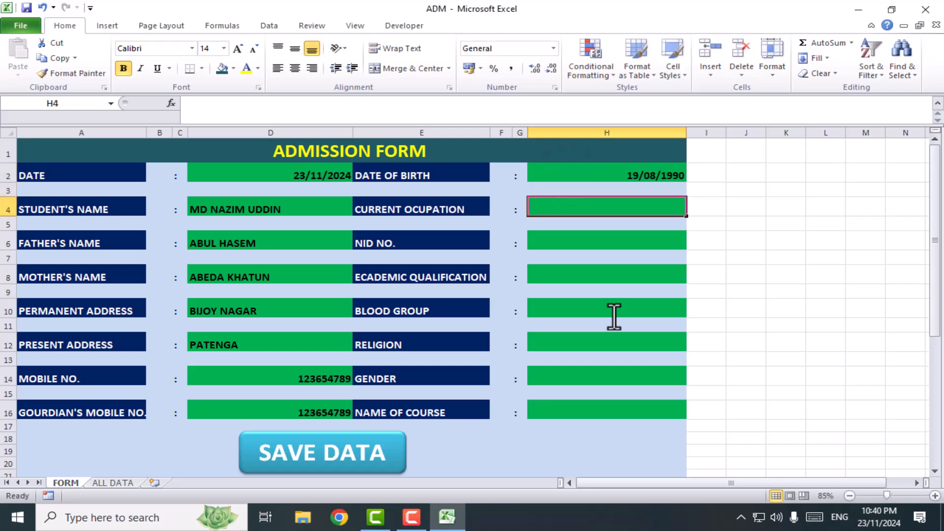
# Enter STUDENTS as the current occupation, fill in the NID number, and set the academic qualification to HSC
pyautogui.write('STUDENTS')
pyautogui.press('Return')
pyautogui.press('Return')
pyautogui.press('Return')
pyautogui.press('Return')
pyautogui.write('HSC')
pyautogui.press('Return')
pyautogui.press('Return')
# Choose AB as the blood group and ISLAM as the religion from the form's drop-down lists
pyautogui.click(692, 311)
pyautogui.click(545, 338)
pyautogui.click(566, 344)
pyautogui.click(691, 344)
pyautogui.click(566, 357)
# Choose MALE as the gender and GRAPHICS as the name of course from the form's drop-down lists
pyautogui.click(571, 377)
pyautogui.click(692, 378)
pyautogui.click(570, 395)
pyautogui.click(693, 379)
pyautogui.click(570, 388)
pyautogui.click(587, 409)
pyautogui.click(693, 413)
pyautogui.click(567, 429)
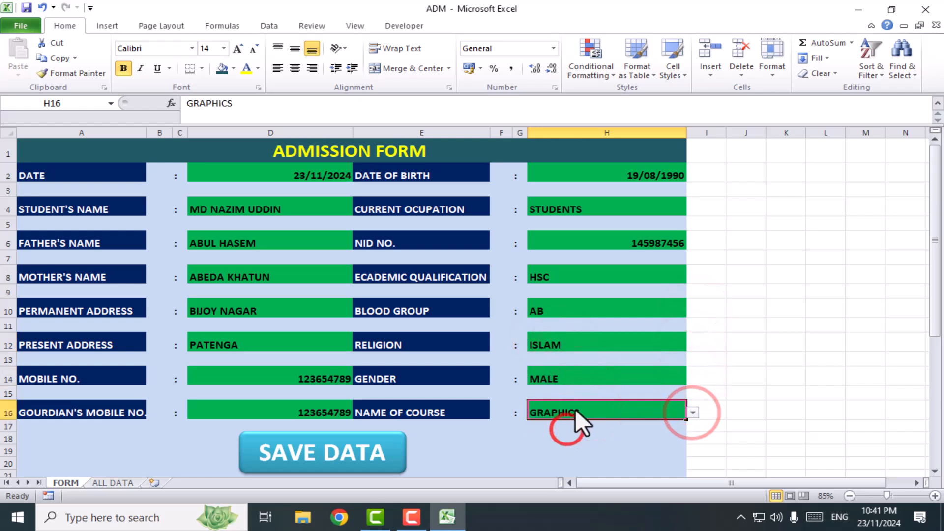
# Left-align both columns of form entries, D2:D16 and H2:H16
pyautogui.scroll(-3, 575, 375)
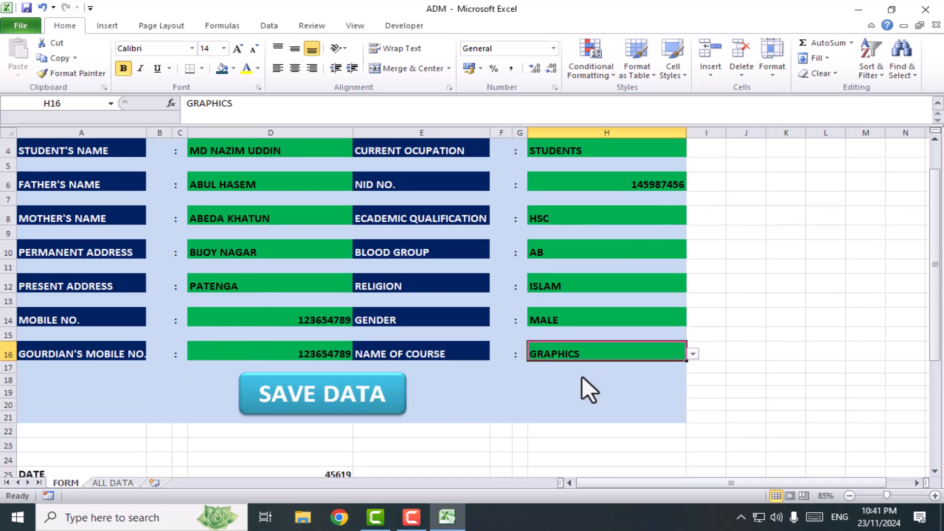
pyautogui.scroll(3, 563, 392)
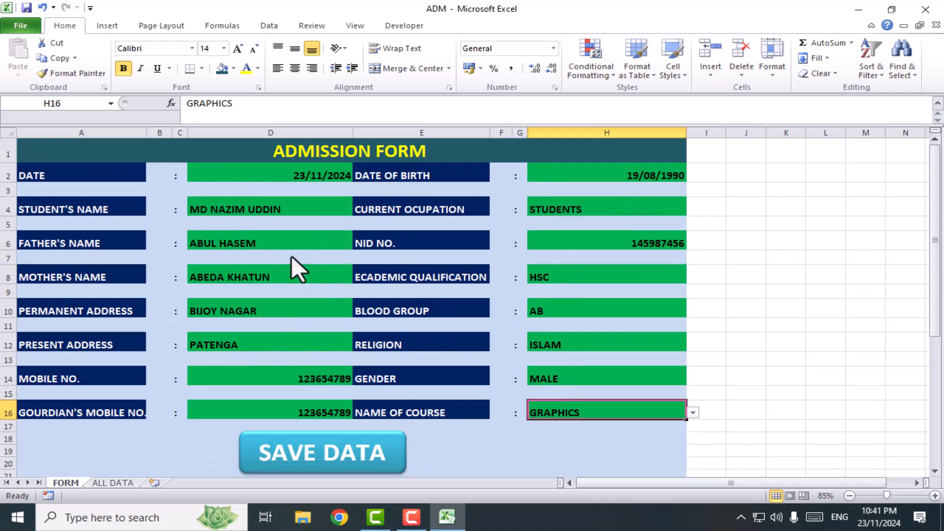
pyautogui.moveTo(287, 175); pyautogui.dragTo(284, 413)
pyautogui.click(278, 68)
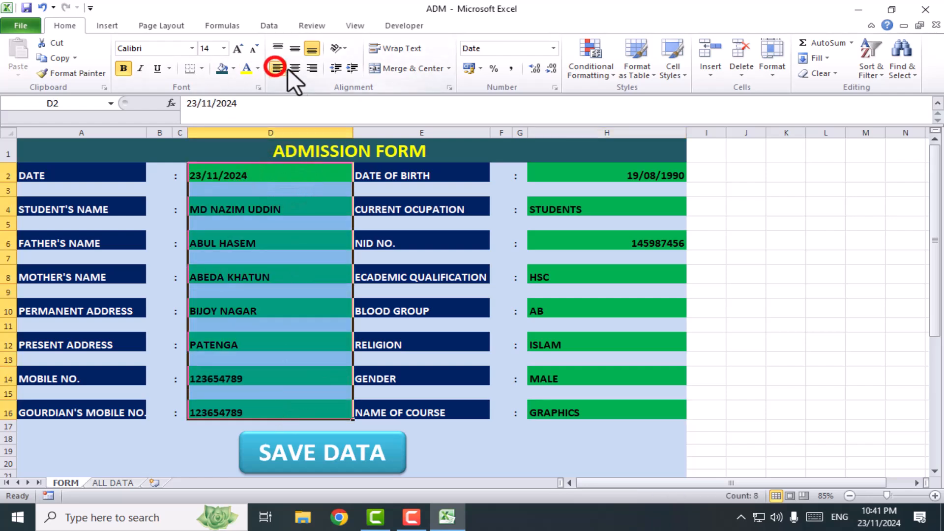
pyautogui.moveTo(608, 177); pyautogui.dragTo(606, 412)
pyautogui.click(278, 69)
# Left-align the linked values in D25:D40 below the form
pyautogui.scroll(-7, 459, 323)
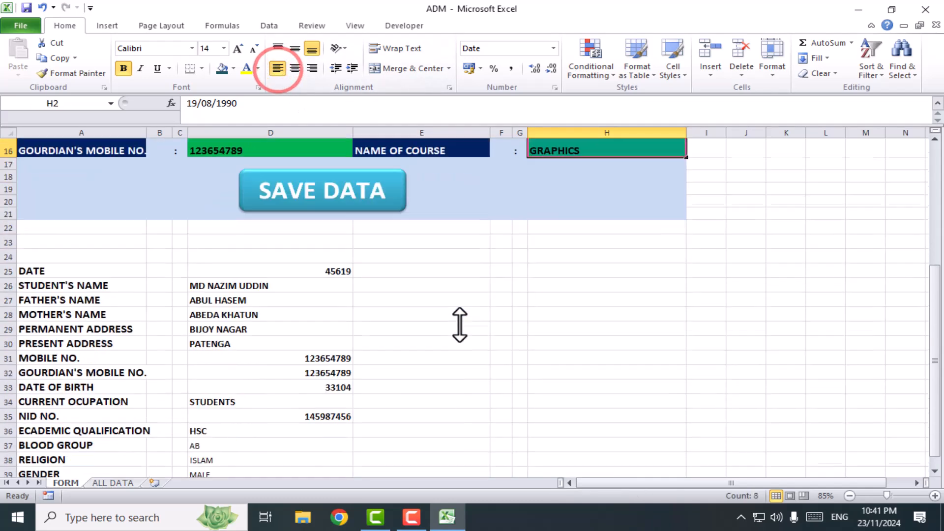
pyautogui.moveTo(287, 191); pyautogui.dragTo(284, 408)
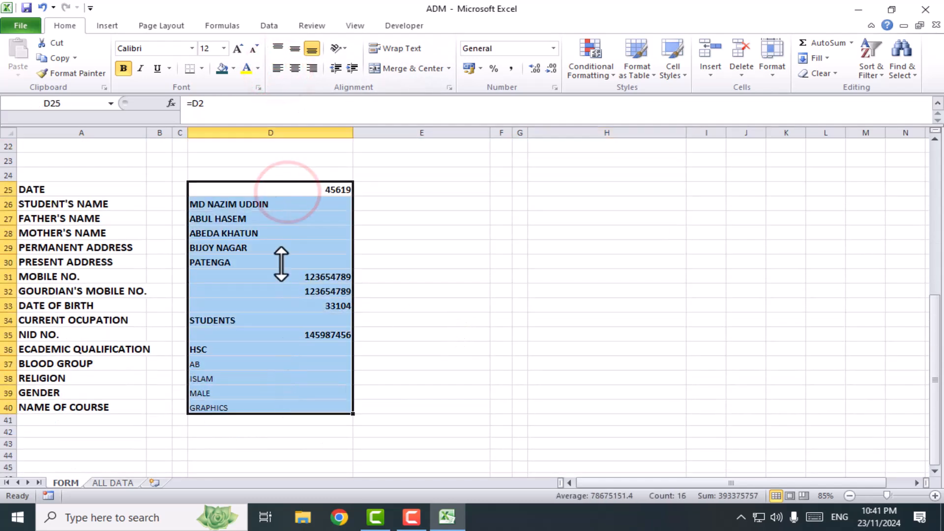
pyautogui.click(278, 65)
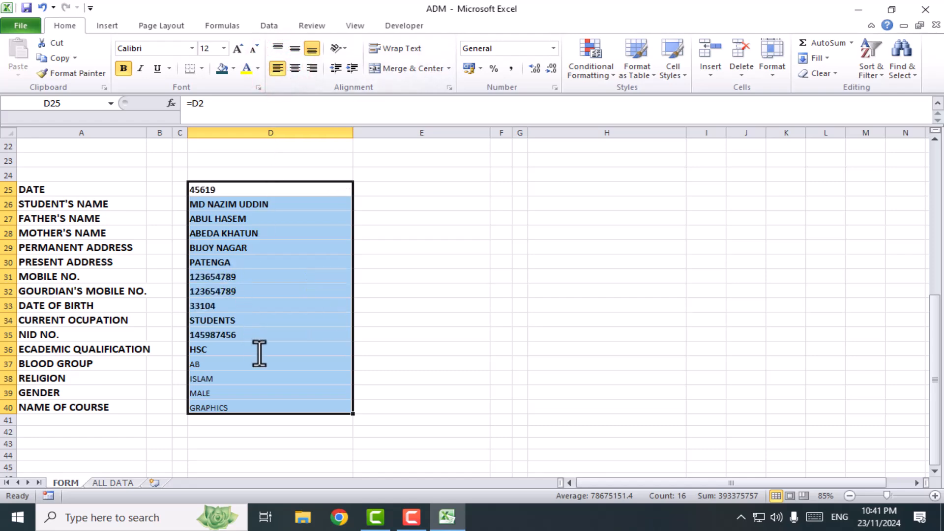
pyautogui.scroll(3, 280, 393)
pyautogui.click(449, 362)
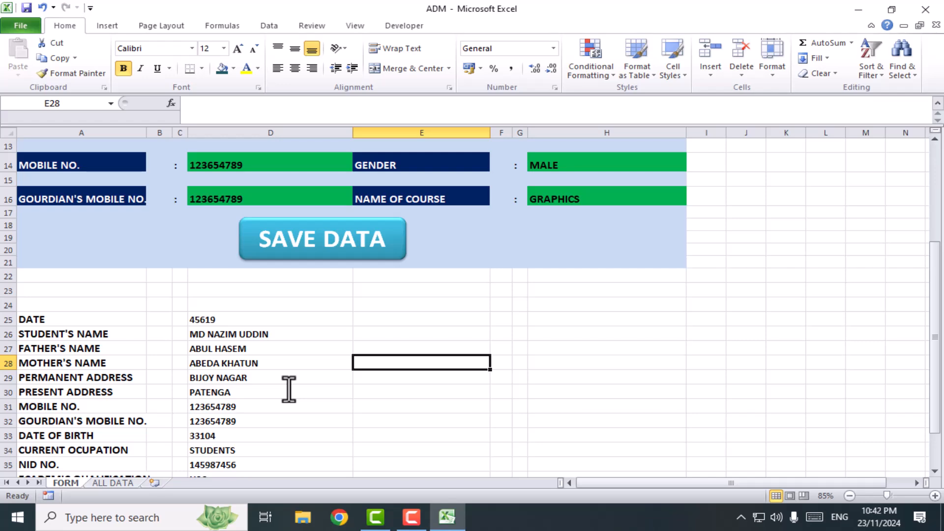
# Switch to the ALL DATA sheet, bring up the Developer commands and select cell C8
pyautogui.scroll(4, 344, 442)
pyautogui.scroll(-4, 351, 442)
pyautogui.click(101, 483)
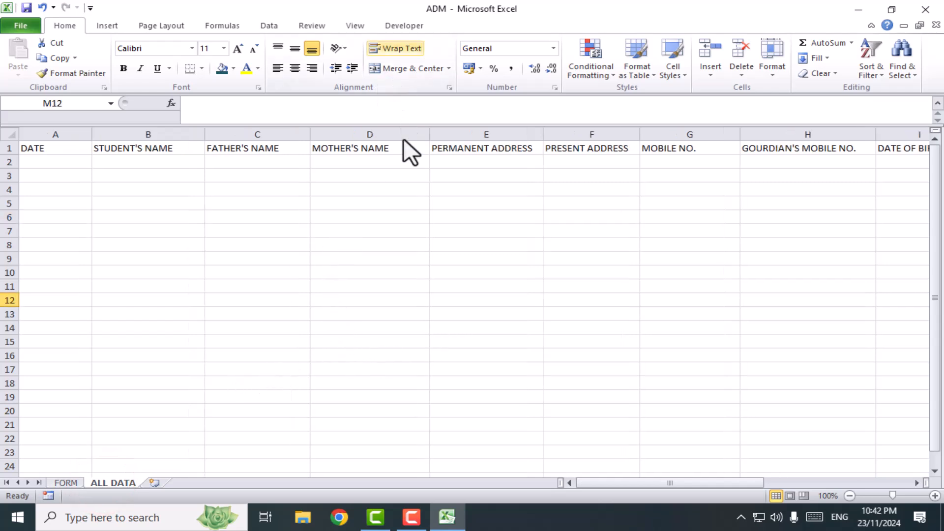
pyautogui.click(404, 26)
pyautogui.click(270, 251)
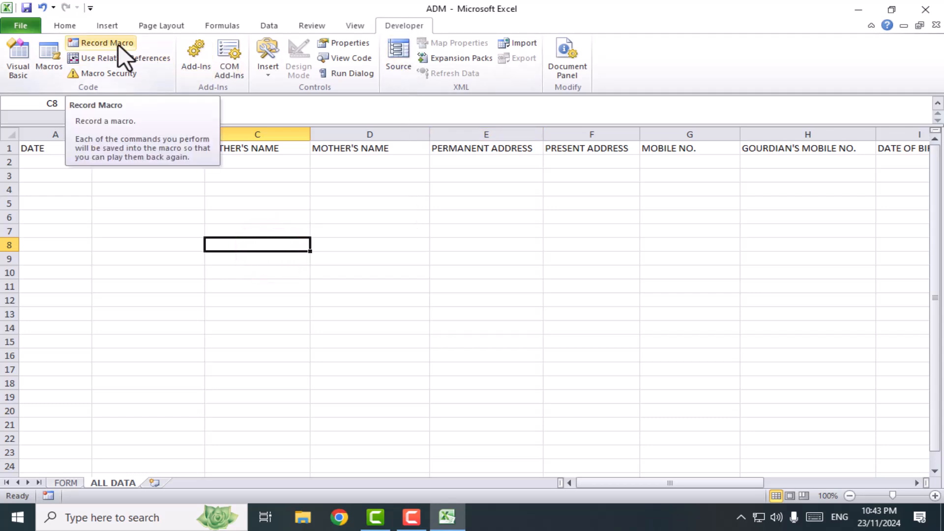
# Check in the ribbon customization options that Developer is enabled, and leave the settings without changes
pyautogui.rightClick(396, 25)
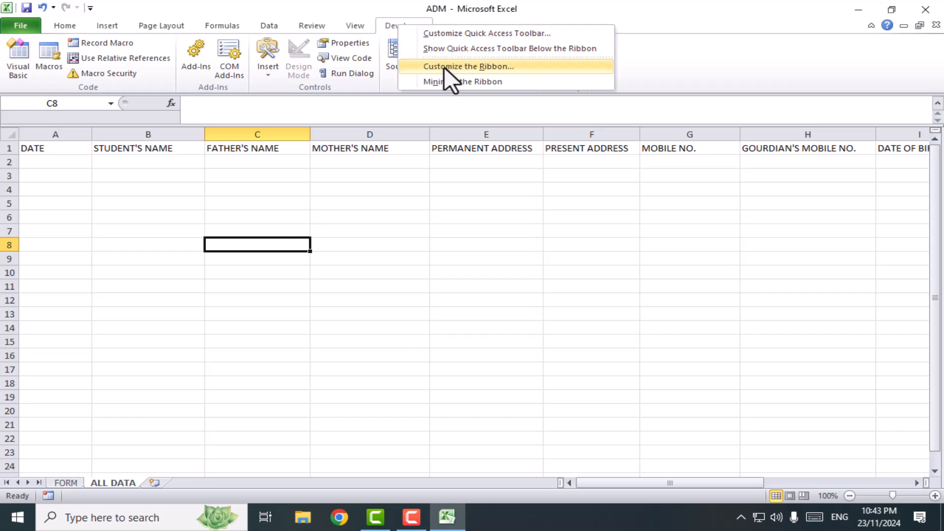
pyautogui.click(477, 69)
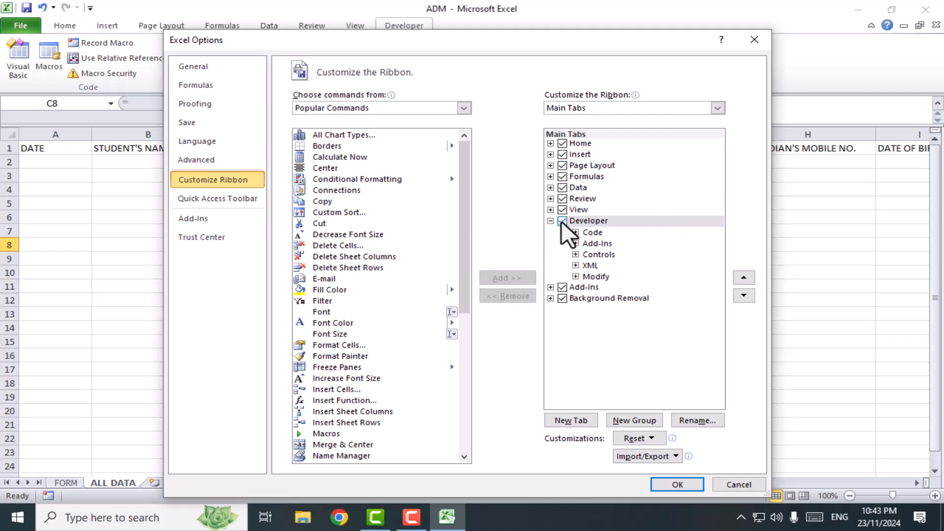
pyautogui.click(748, 484)
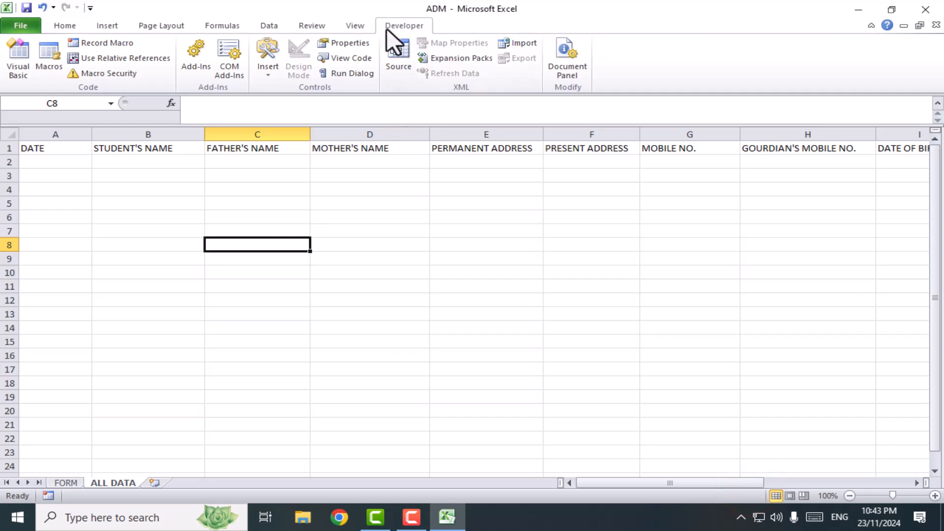
# Start recording a macro named FORM FILLUP, stored in this workbook
pyautogui.click(111, 43)
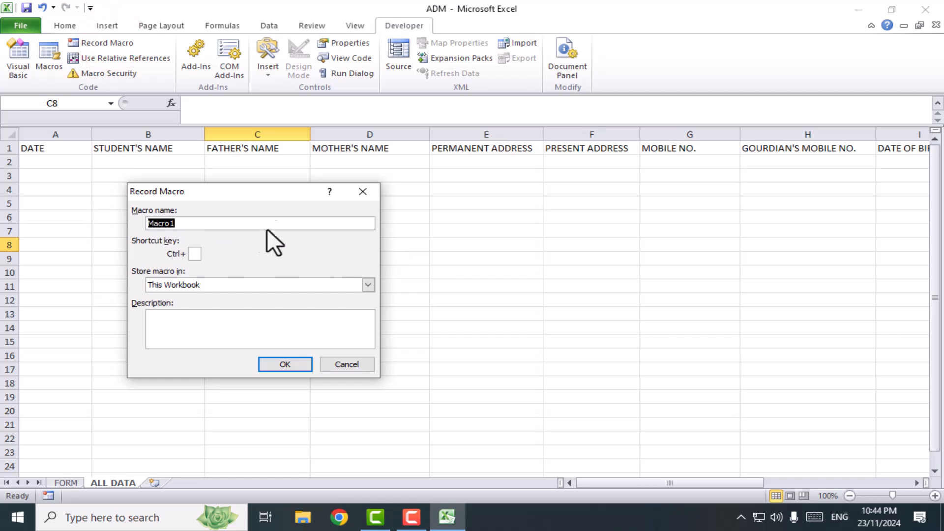
pyautogui.write('FORM FILLUP')
pyautogui.moveTo(212, 224); pyautogui.dragTo(172, 223)
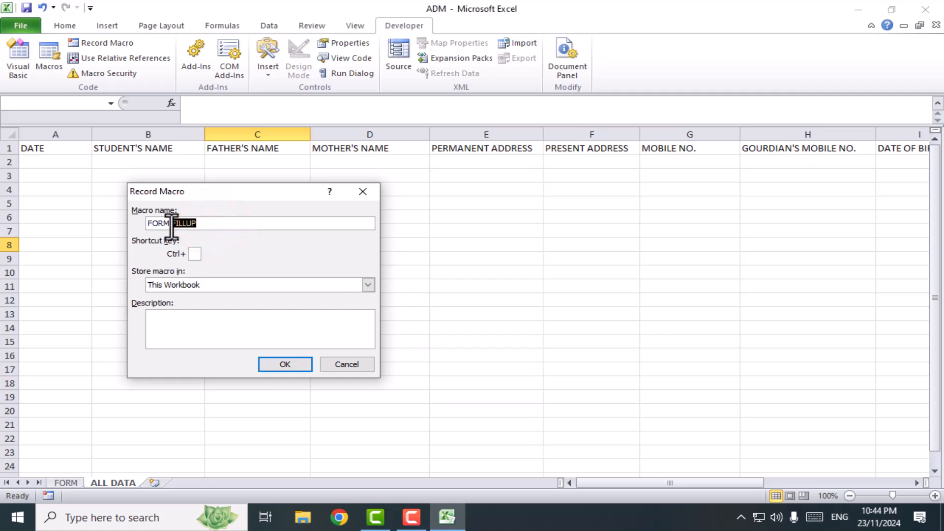
pyautogui.click(294, 364)
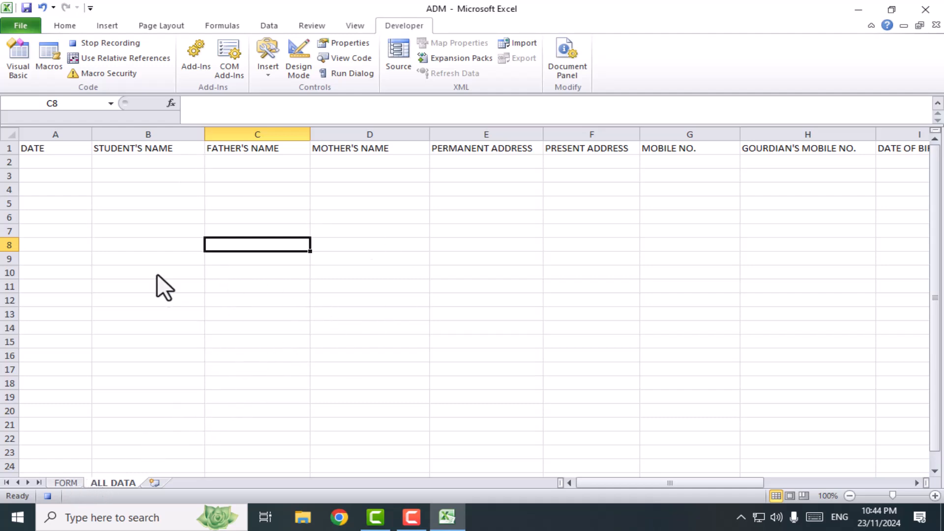
# Copy the linked values in D25:D40 of the FORM sheet
pyautogui.click(69, 482)
pyautogui.scroll(-2, 303, 404)
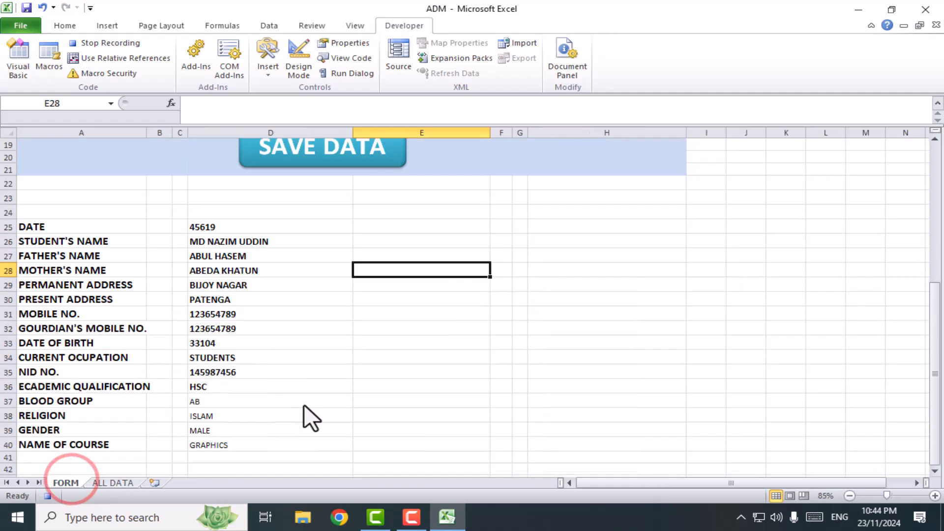
pyautogui.scroll(-1, 300, 372)
pyautogui.moveTo(229, 188); pyautogui.dragTo(230, 400)
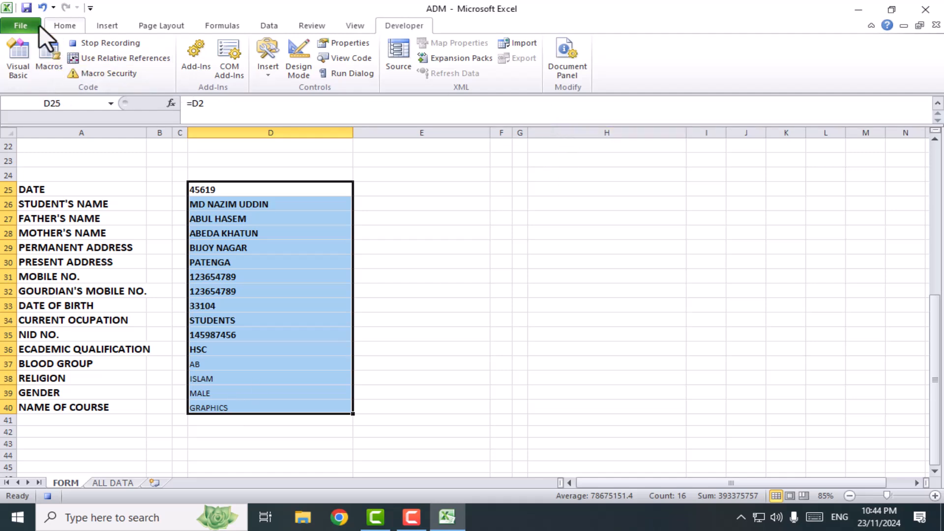
pyautogui.click(65, 25)
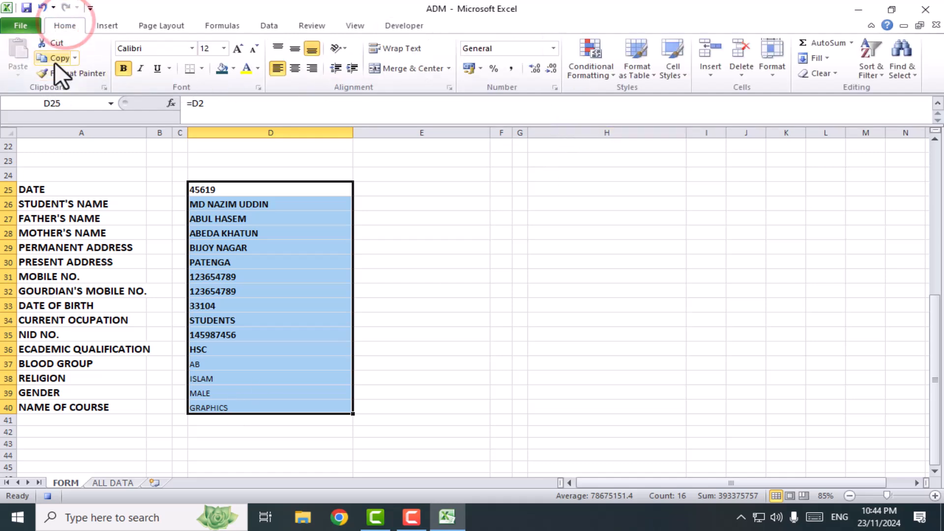
pyautogui.click(60, 58)
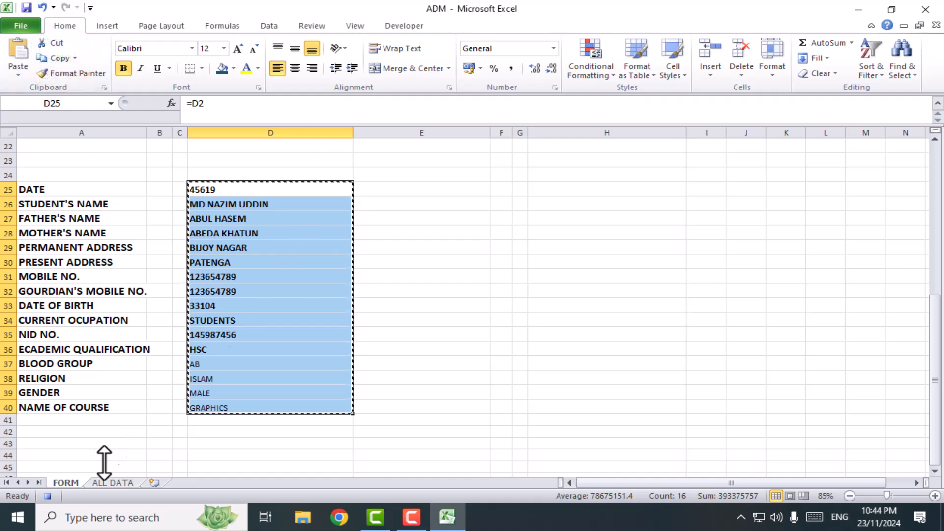
# Select A2:P2 on the ALL DATA sheet and insert a new sheet row there
pyautogui.click(112, 483)
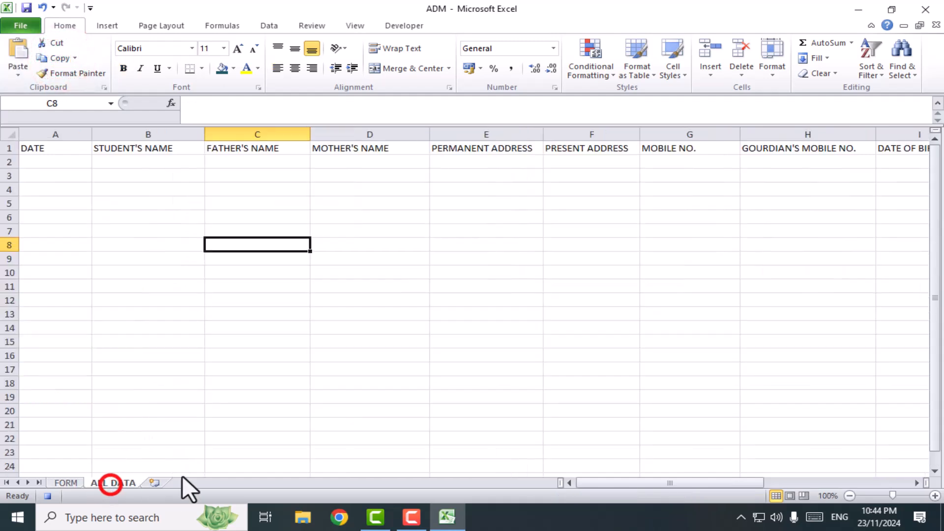
pyautogui.moveTo(40, 165); pyautogui.dragTo(744, 158)
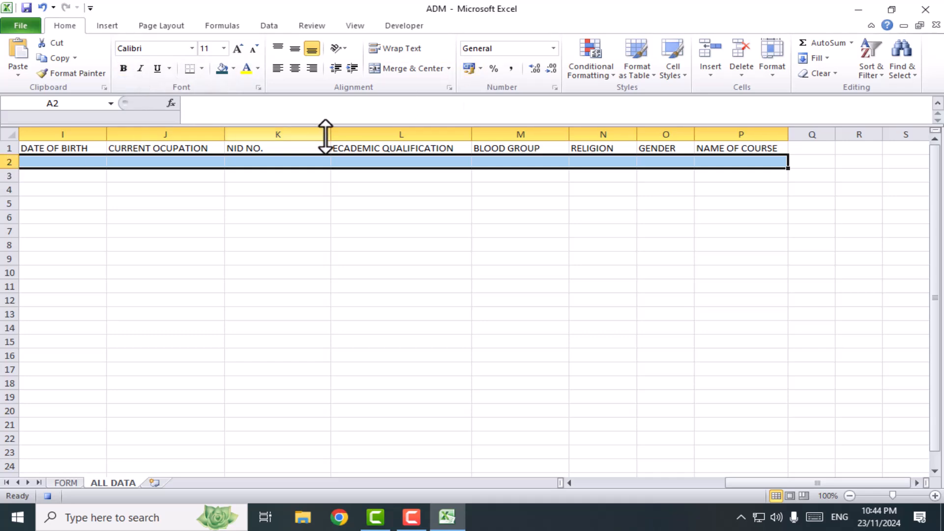
pyautogui.click(69, 26)
pyautogui.click(712, 73)
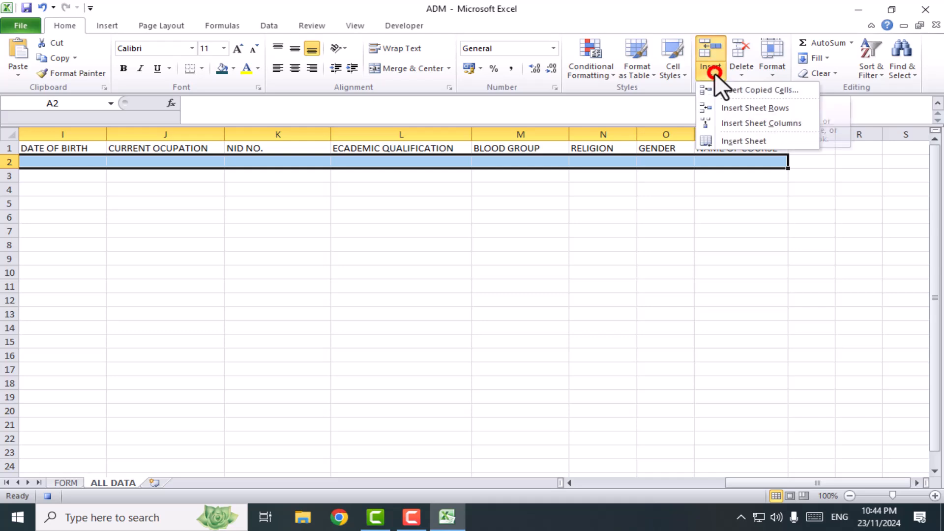
pyautogui.click(751, 108)
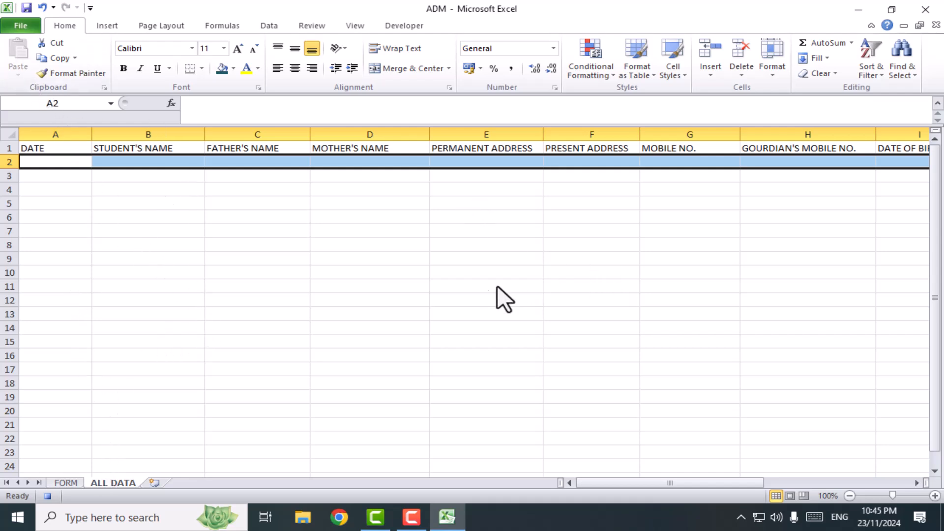
# Copy D25:D40 of the FORM sheet again and paste it into A2:P2 of the ALL DATA sheet as transposed values
pyautogui.click(68, 481)
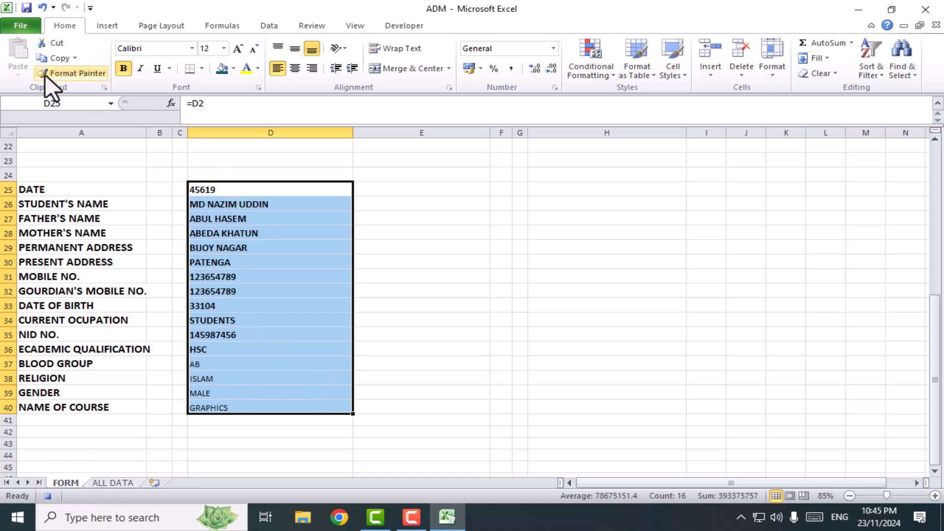
pyautogui.click(62, 58)
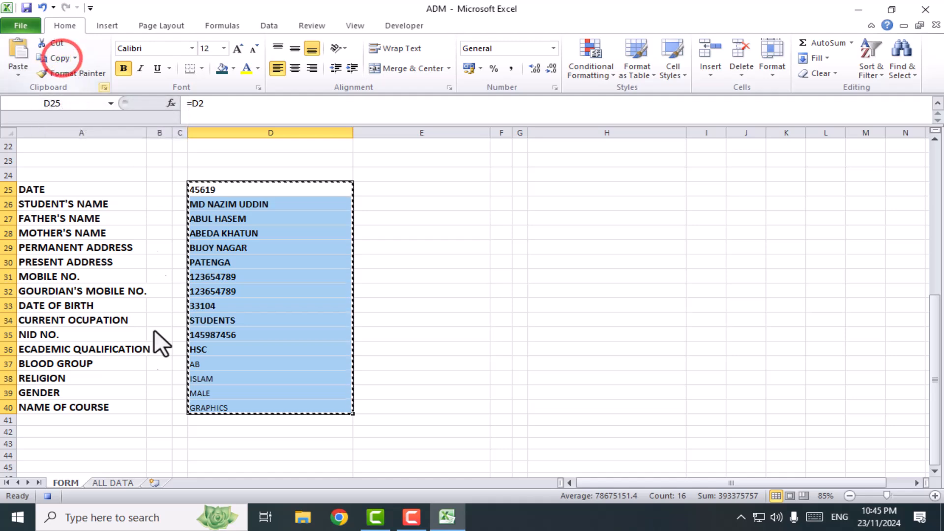
pyautogui.click(104, 484)
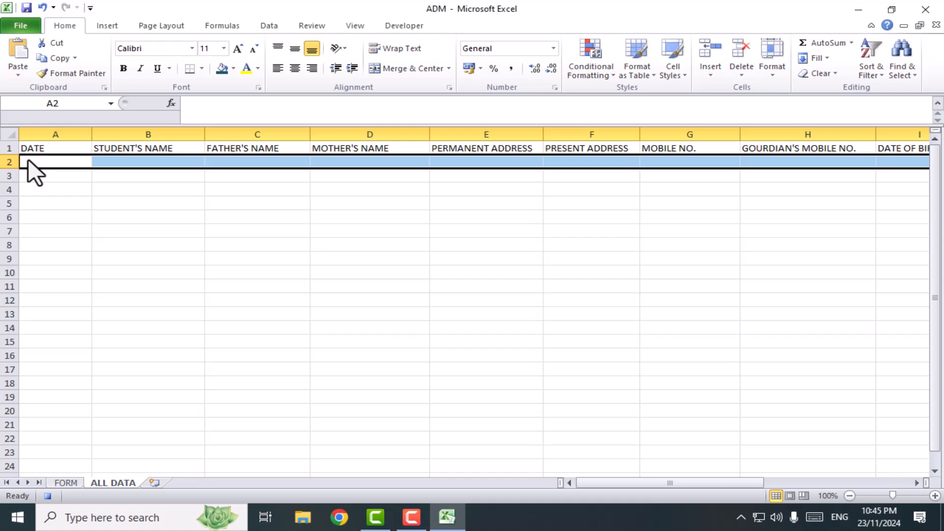
pyautogui.click(19, 77)
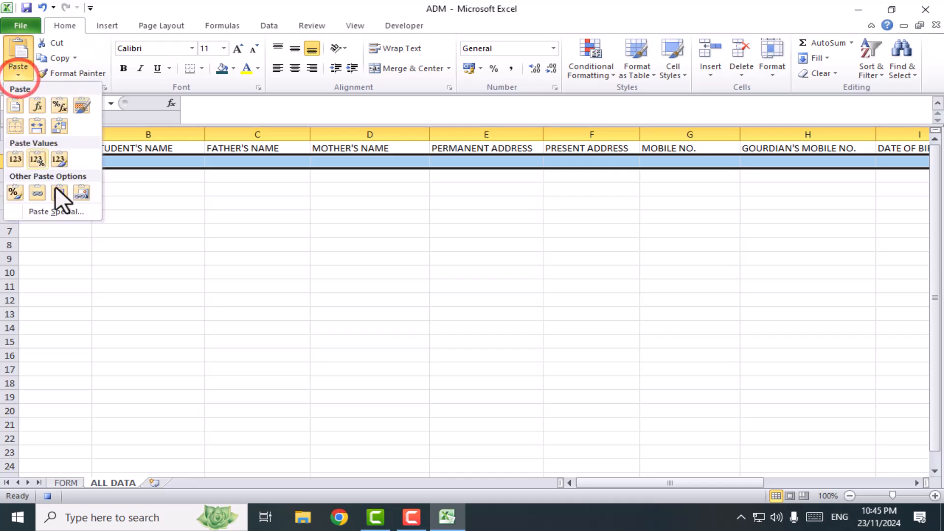
pyautogui.click(58, 211)
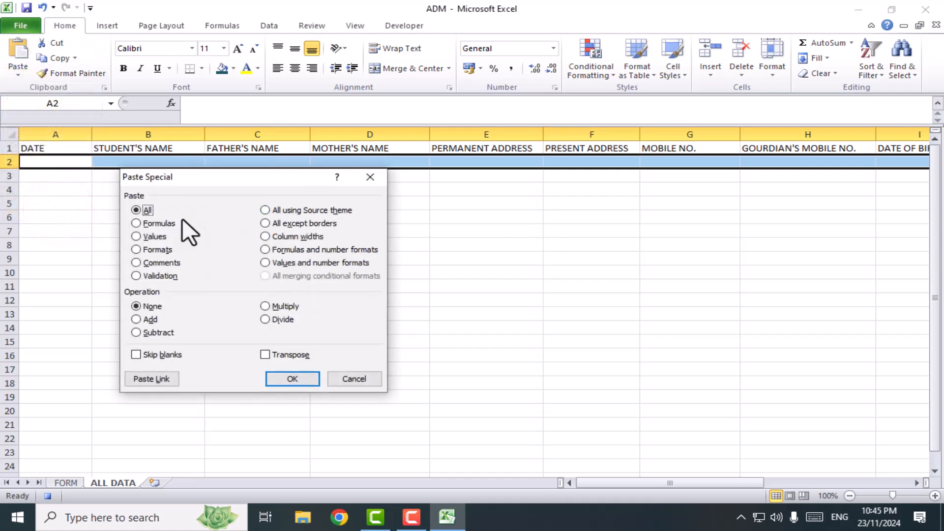
pyautogui.click(138, 235)
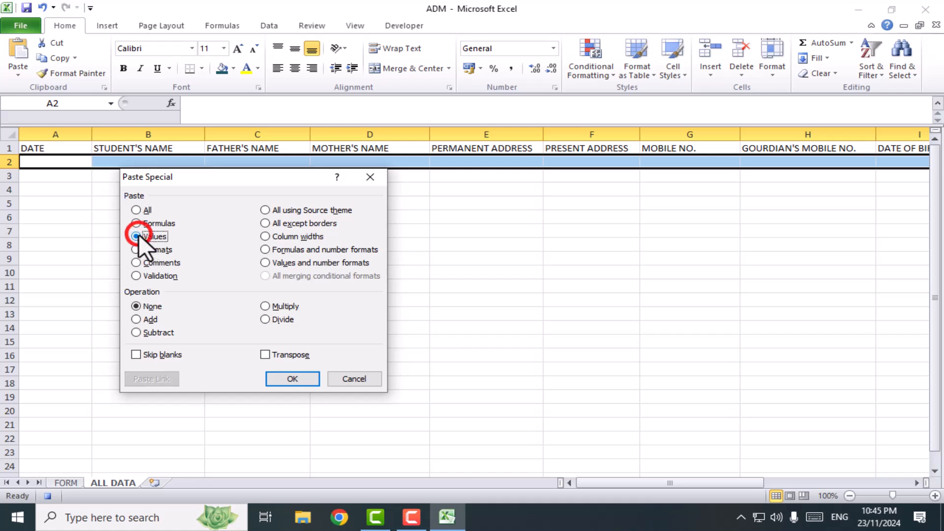
pyautogui.click(270, 353)
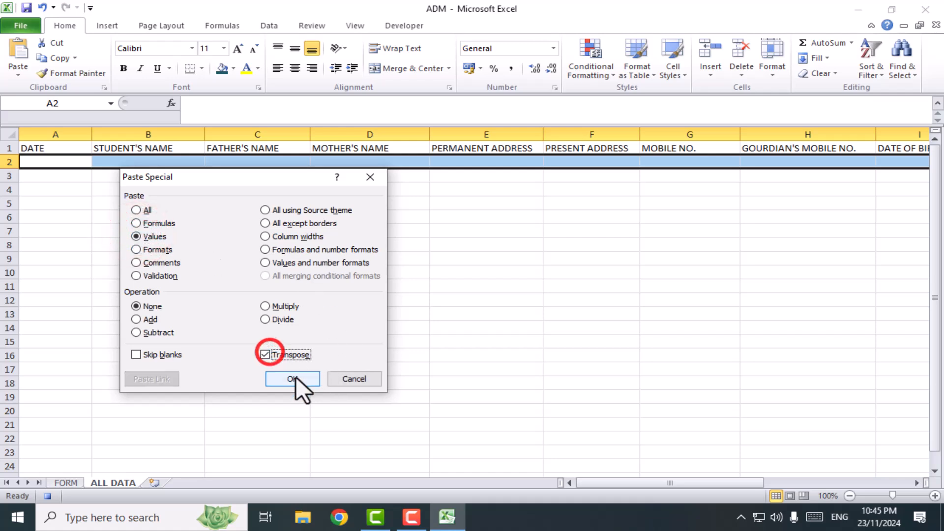
pyautogui.click(293, 378)
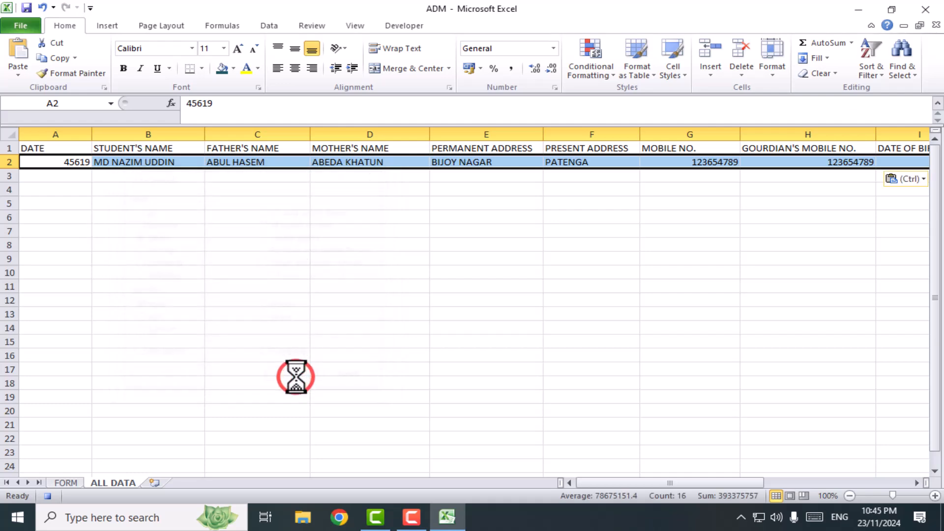
pyautogui.moveTo(641, 482); pyautogui.dragTo(621, 484)
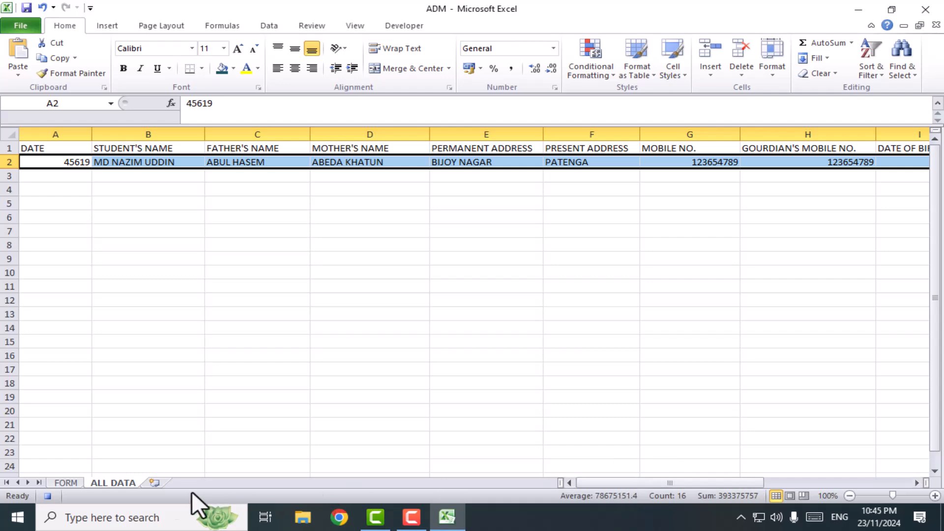
# Clear the FORM sheet entries from DATE down to GOURDIAN'S MOBILE NO. in D2:D16, one cell at a time
pyautogui.click(67, 483)
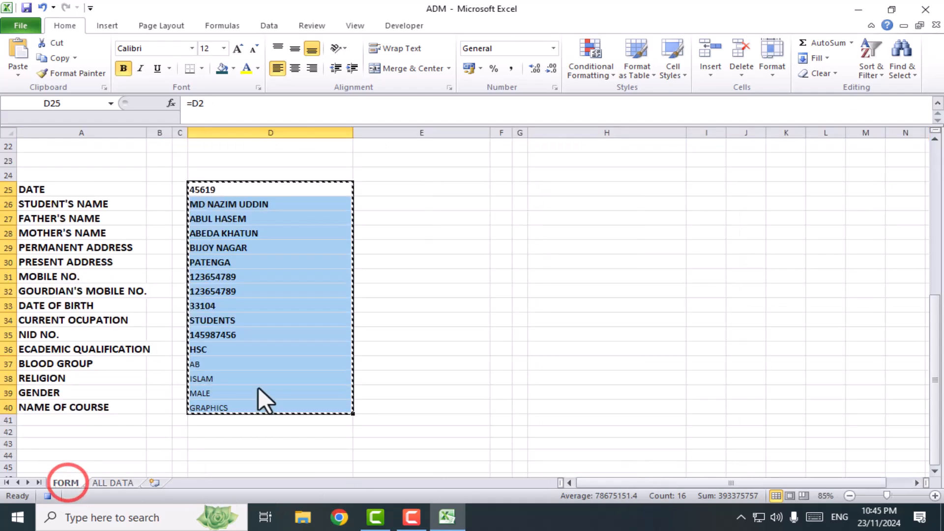
pyautogui.scroll(4, 214, 357)
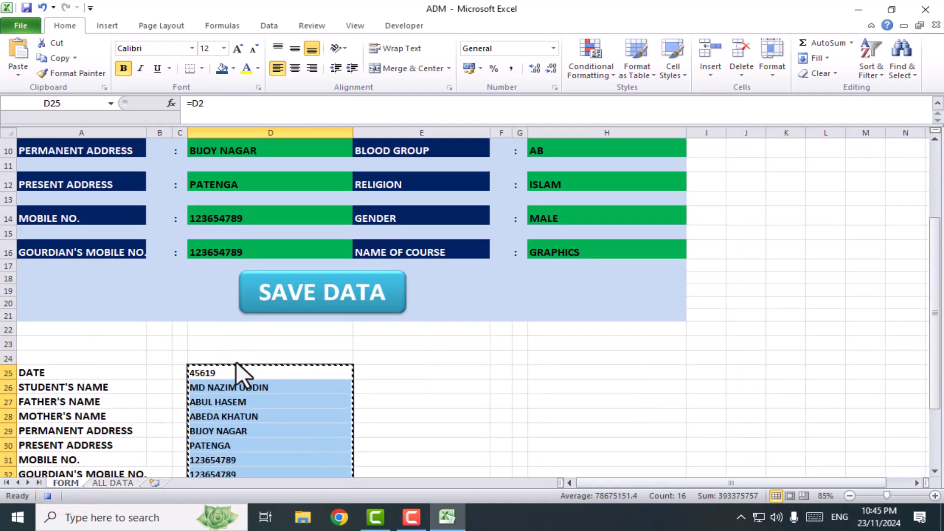
pyautogui.click(440, 392)
pyautogui.scroll(3, 567, 361)
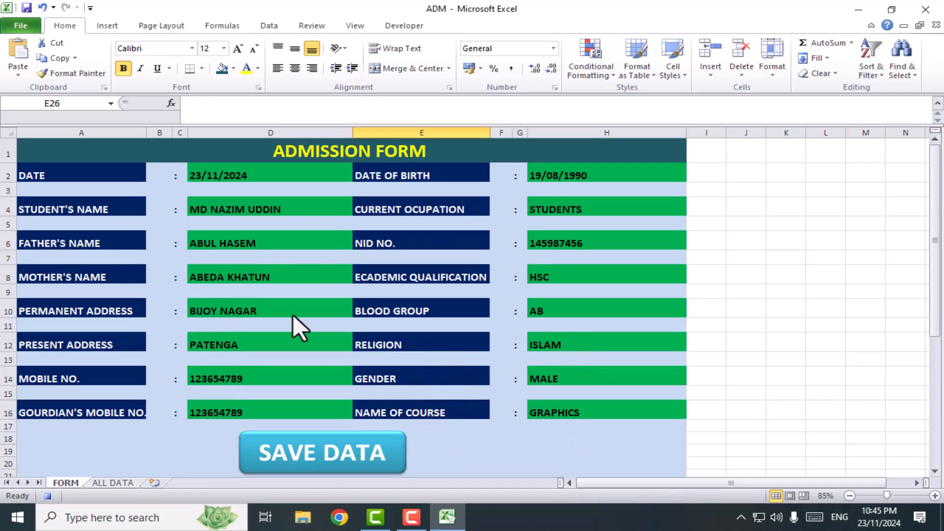
pyautogui.click(250, 177)
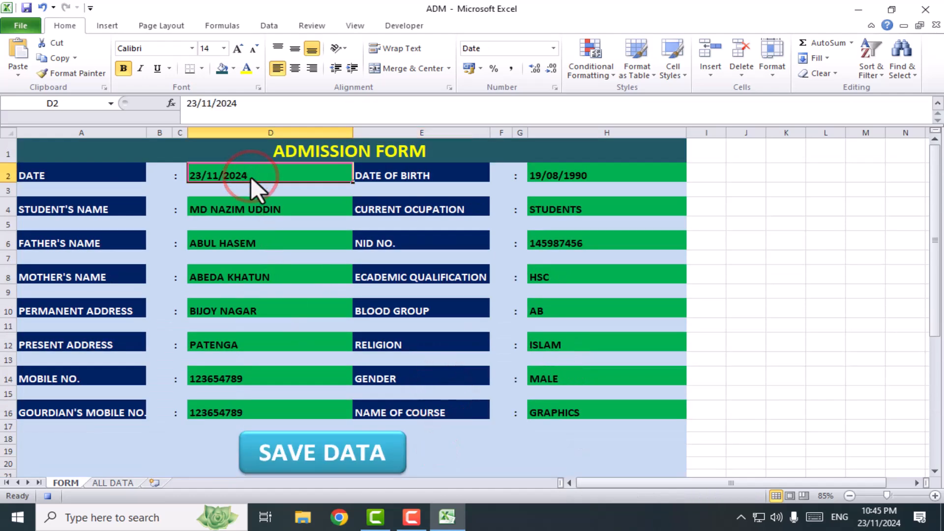
pyautogui.press('Delete')
pyautogui.click(256, 211)
pyautogui.press('Delete')
pyautogui.click(249, 242)
pyautogui.press('Delete')
pyautogui.click(244, 271)
pyautogui.press('Delete')
pyautogui.click(240, 313)
pyautogui.press('Delete')
pyautogui.click(238, 347)
pyautogui.press('Delete')
pyautogui.click(232, 380)
pyautogui.press('Delete')
pyautogui.click(231, 408)
pyautogui.press('Delete')
# Clear the form entries from DATE OF BIRTH down to NAME OF COURSE in H2:H16, one cell at a time
pyautogui.click(575, 175)
pyautogui.press('Delete')
pyautogui.click(568, 211)
pyautogui.press('Delete')
pyautogui.click(568, 239)
pyautogui.press('Delete')
pyautogui.click(565, 268)
pyautogui.press('Delete')
pyautogui.click(552, 312)
pyautogui.press('Delete')
pyautogui.click(553, 341)
pyautogui.press('Delete')
pyautogui.click(554, 376)
pyautogui.press('Delete')
pyautogui.click(565, 411)
pyautogui.press('Delete')
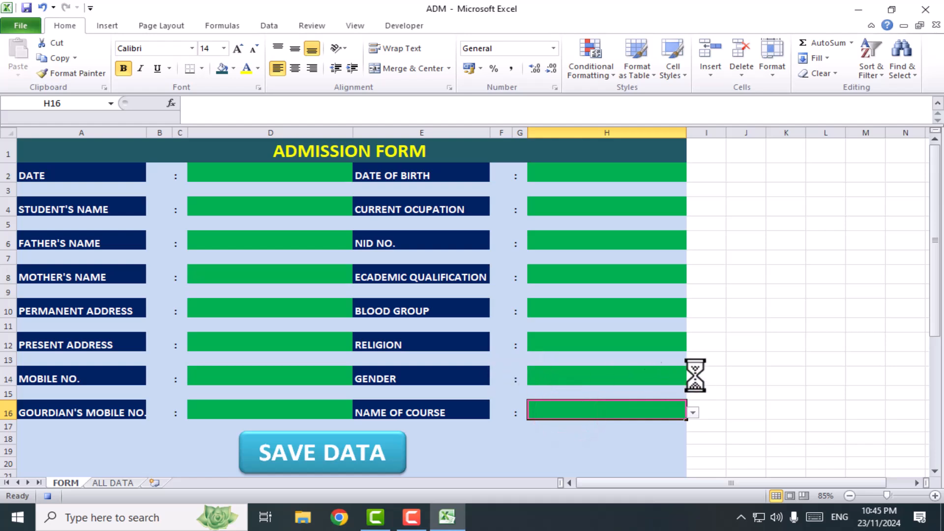
# Stop recording the macro and deselect the form cells
pyautogui.click(401, 24)
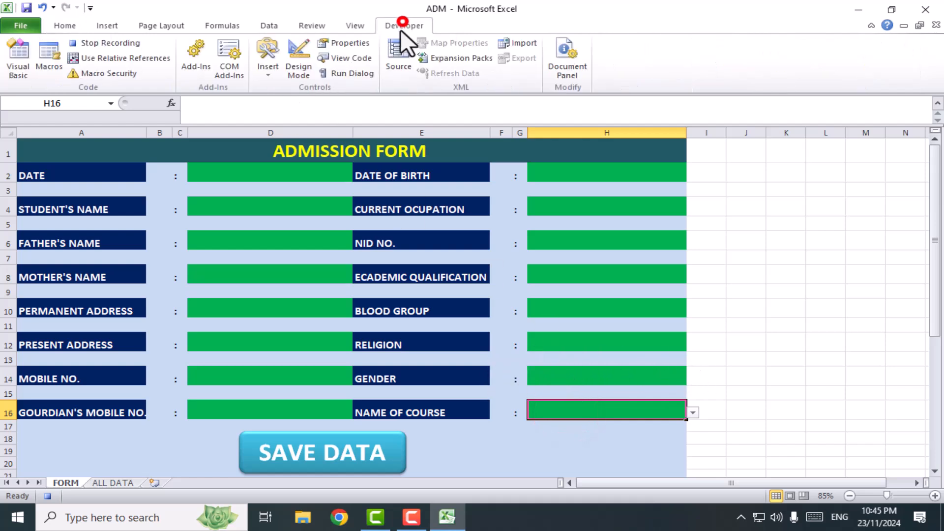
pyautogui.click(108, 44)
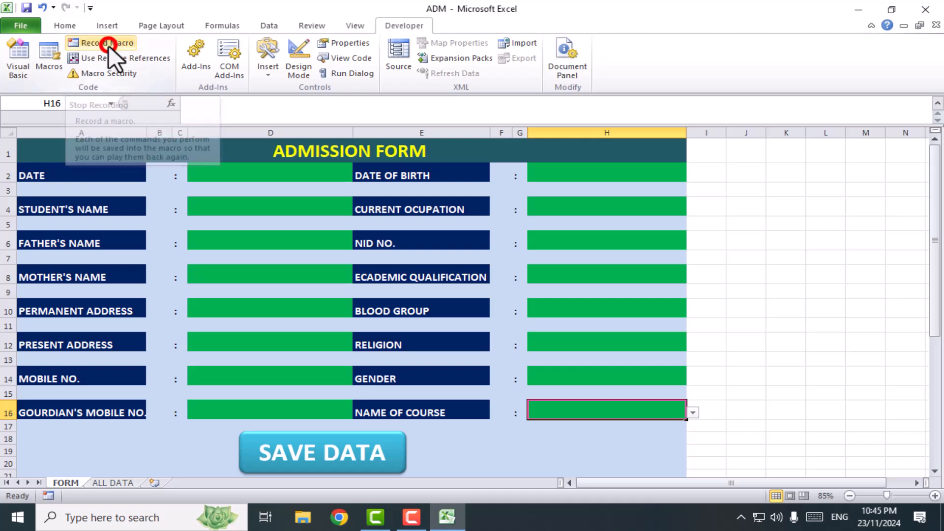
pyautogui.click(706, 326)
pyautogui.scroll(-4, 484, 352)
pyautogui.scroll(4, 486, 353)
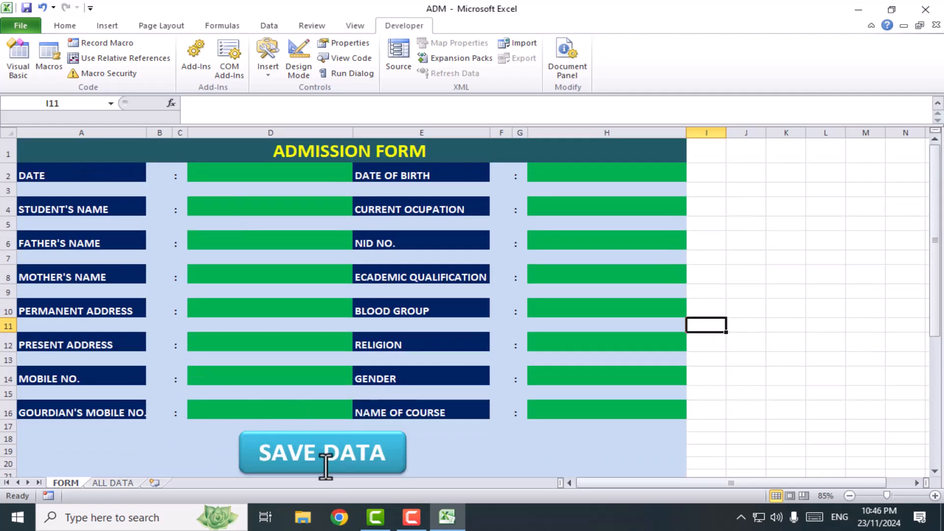
# Examine the first saved record on the ALL DATA sheet and return to the FORM sheet
pyautogui.click(329, 450)
pyautogui.scroll(-1, 456, 450)
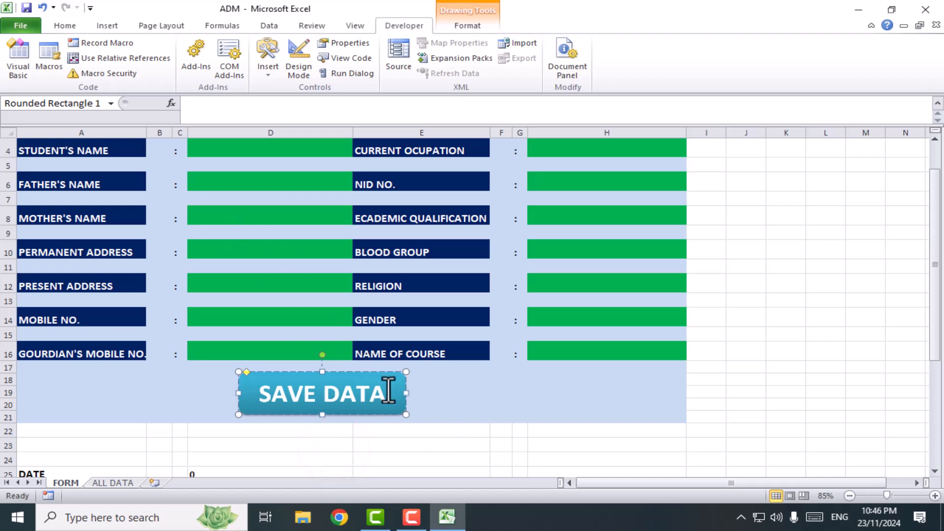
pyautogui.click(480, 400)
pyautogui.click(386, 386)
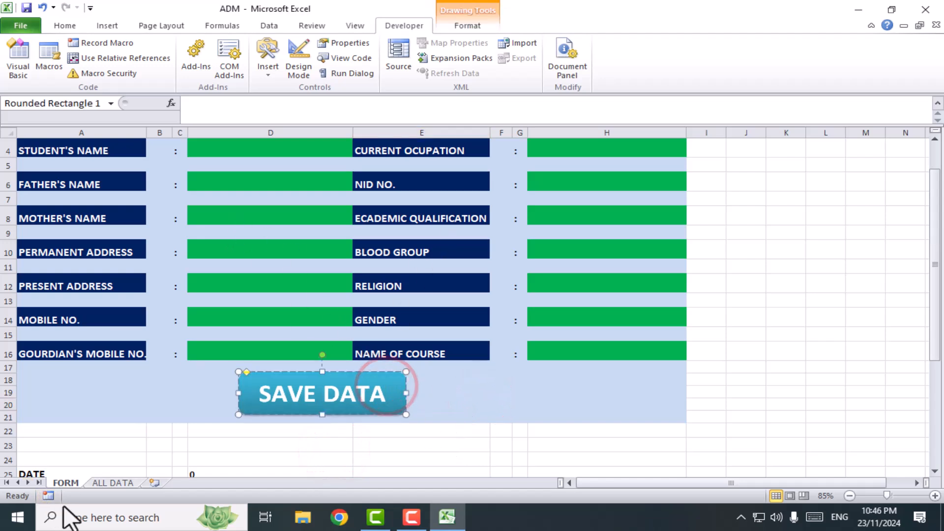
pyautogui.click(111, 483)
pyautogui.click(349, 276)
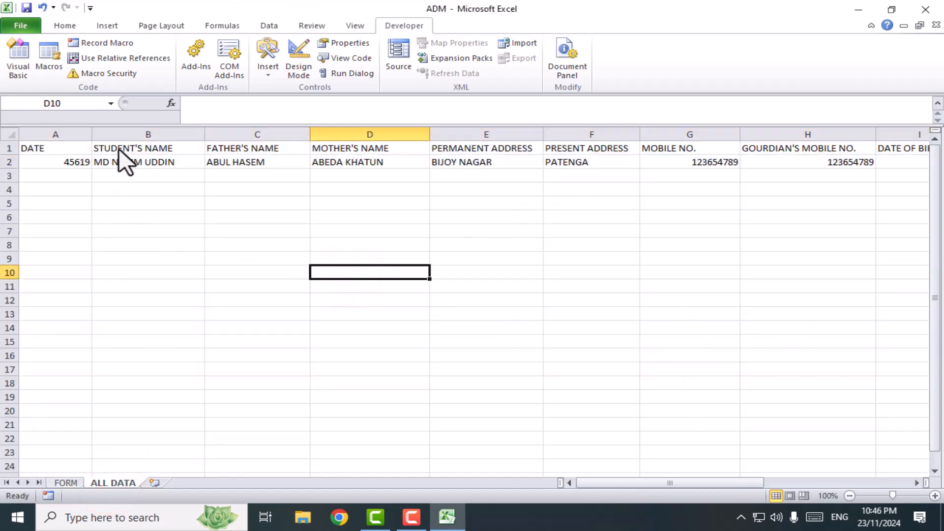
pyautogui.click(30, 175)
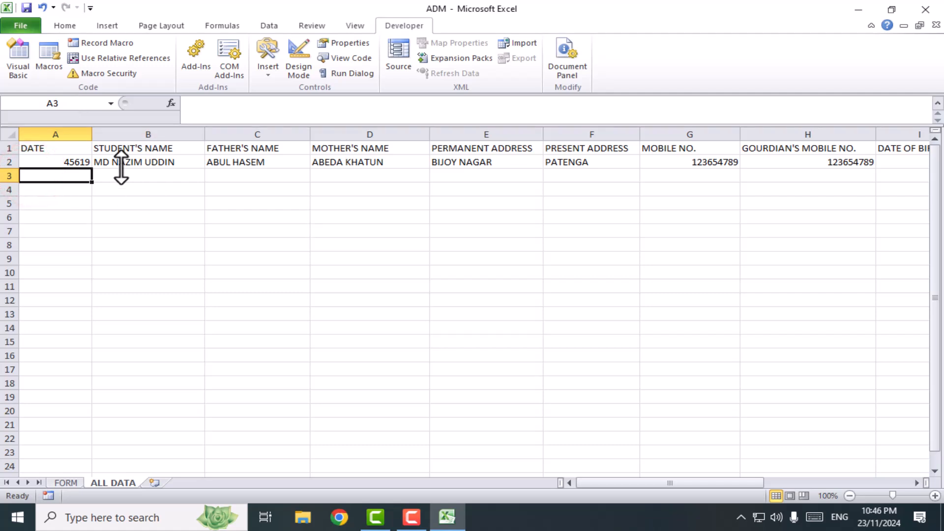
pyautogui.click(65, 482)
pyautogui.click(495, 402)
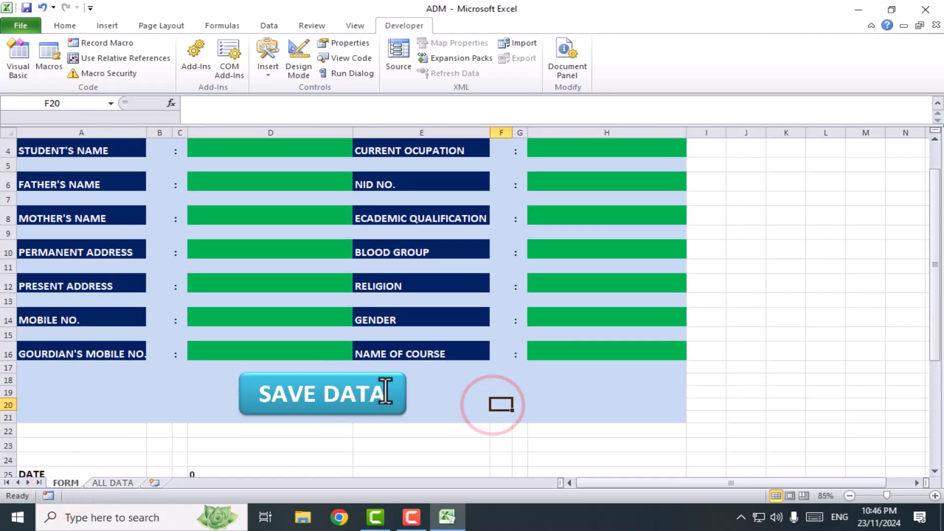
# Assign the FORM macro to the SAVE DATA button shape and deselect the shape
pyautogui.rightClick(385, 392)
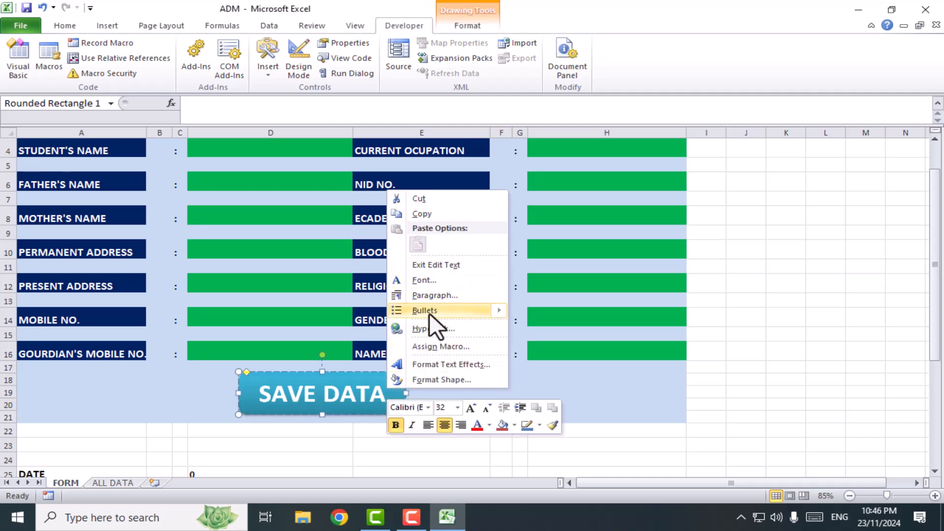
pyautogui.click(429, 349)
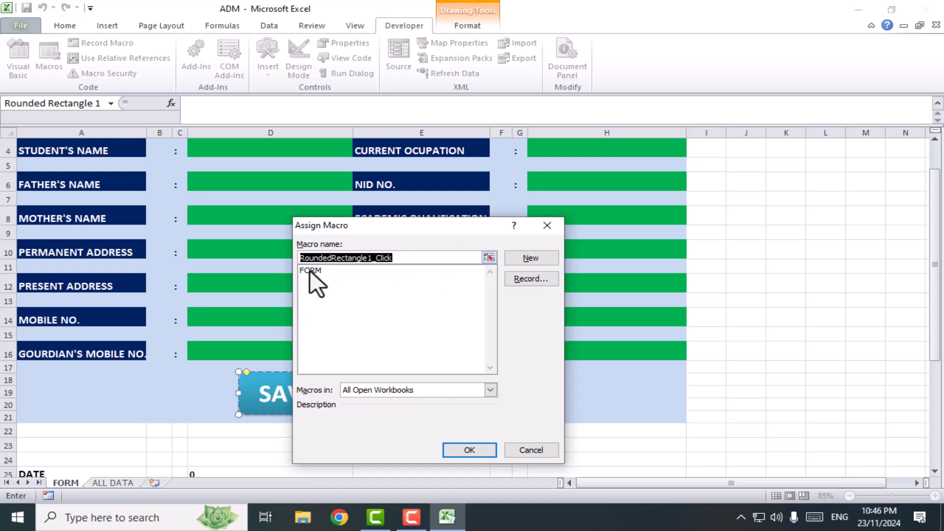
pyautogui.click(313, 270)
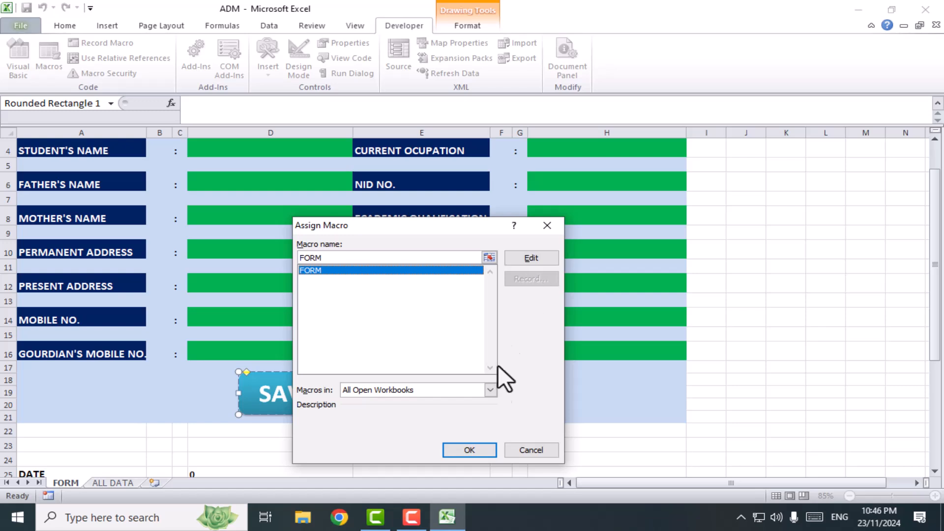
pyautogui.click(468, 449)
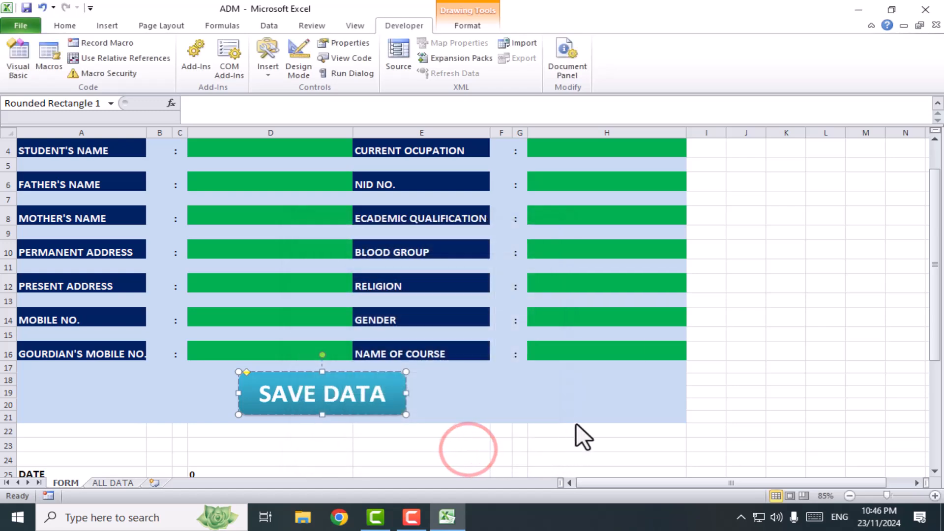
pyautogui.click(574, 397)
# Review the linked cells D25:D40 beneath the form and the rows on the ALL DATA sheet
pyautogui.scroll(1, 516, 448)
pyautogui.scroll(-4, 511, 438)
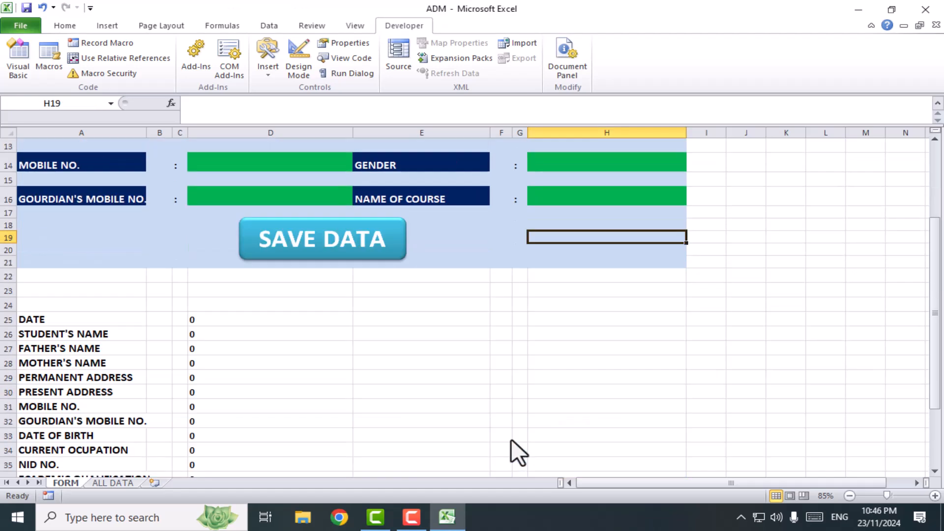
pyautogui.scroll(-5, 350, 406)
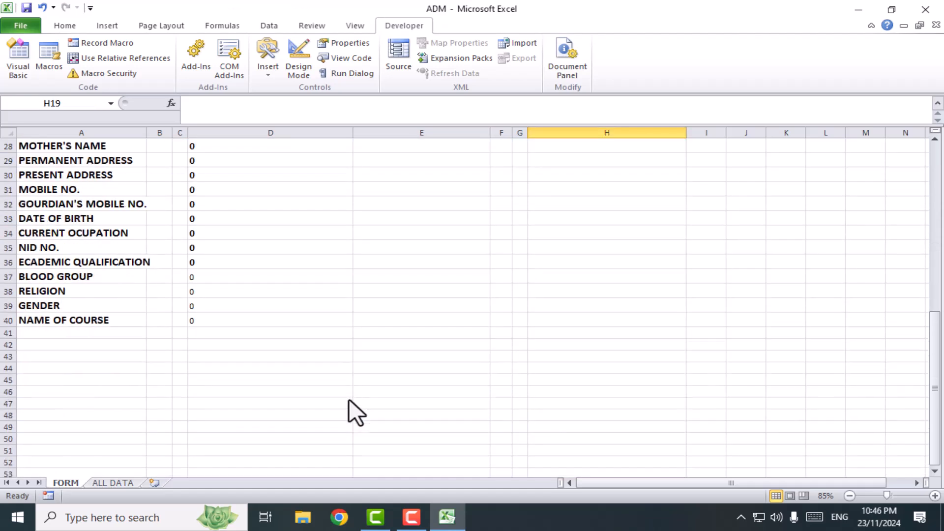
pyautogui.scroll(4, 344, 401)
pyautogui.scroll(5, 343, 406)
pyautogui.click(111, 483)
pyautogui.click(60, 482)
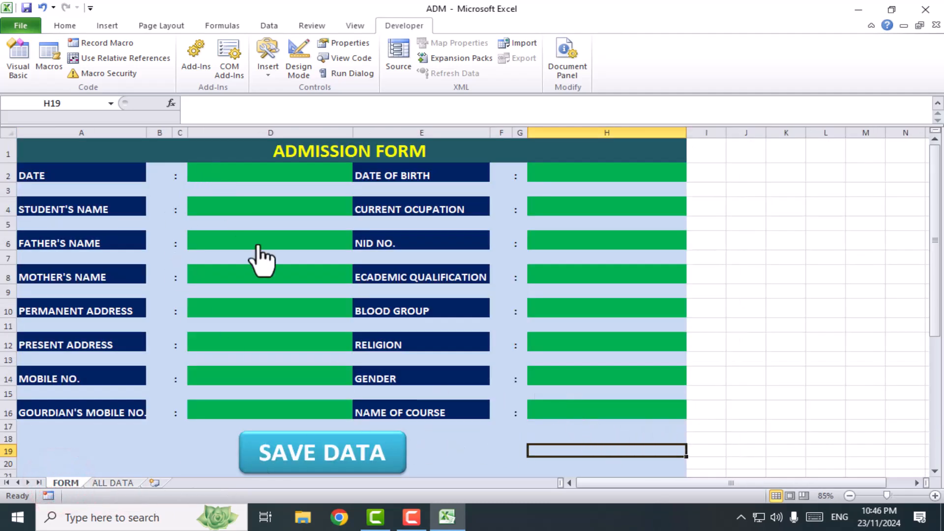
# Fill in a second student's form dated 11/05/2024 for the OFFICE MANAGEMENT course, save it with SAVE DATA, and check the record on ALL DATA
pyautogui.click(252, 174)
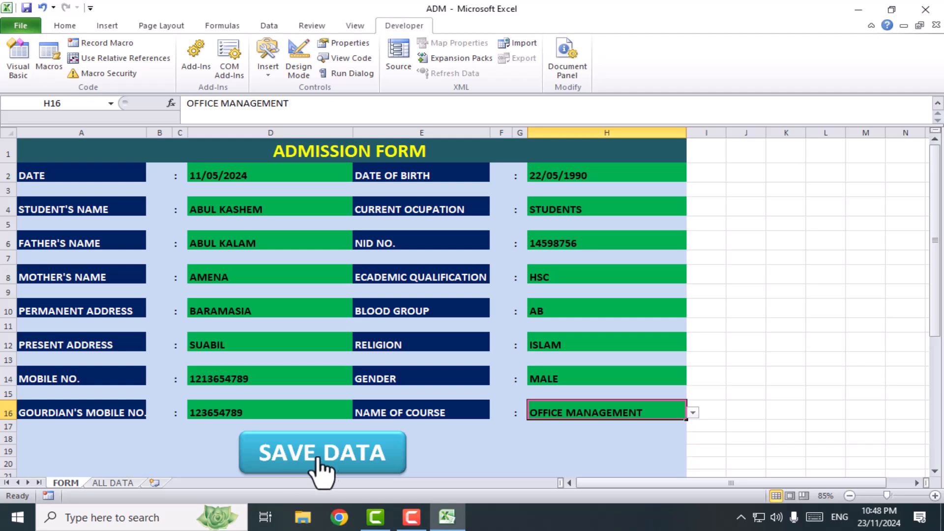
pyautogui.click(346, 458)
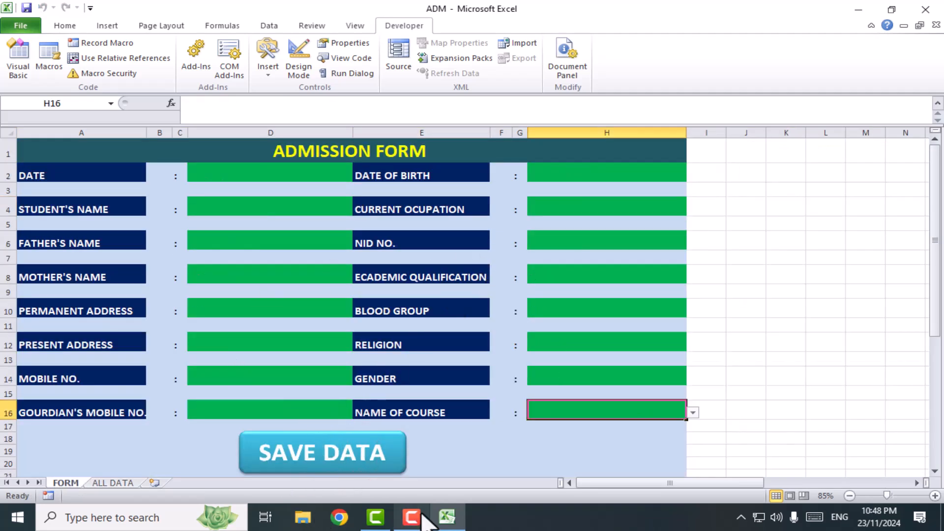
pyautogui.click(113, 480)
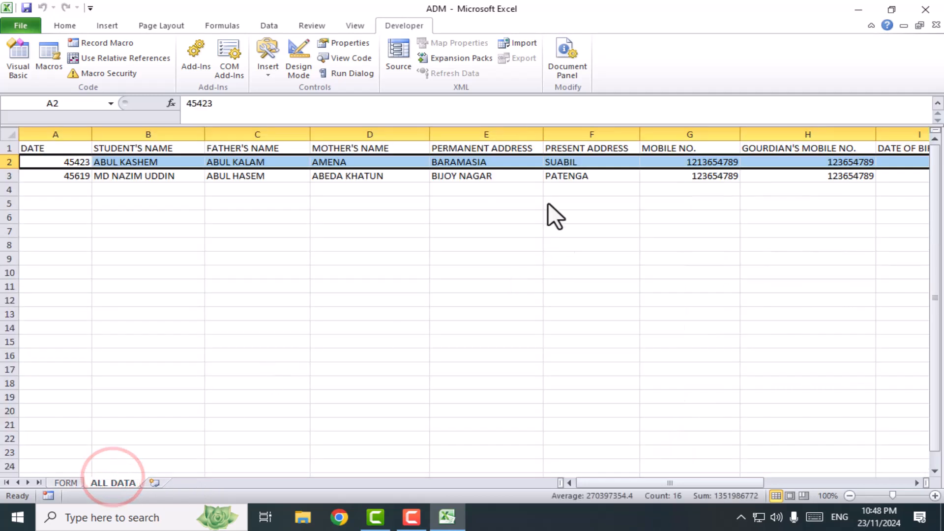
pyautogui.click(247, 244)
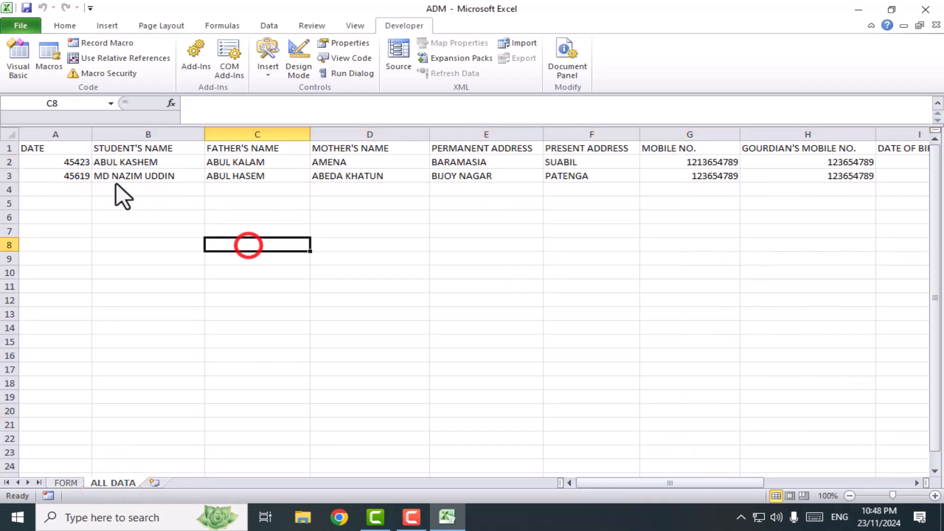
pyautogui.click(64, 482)
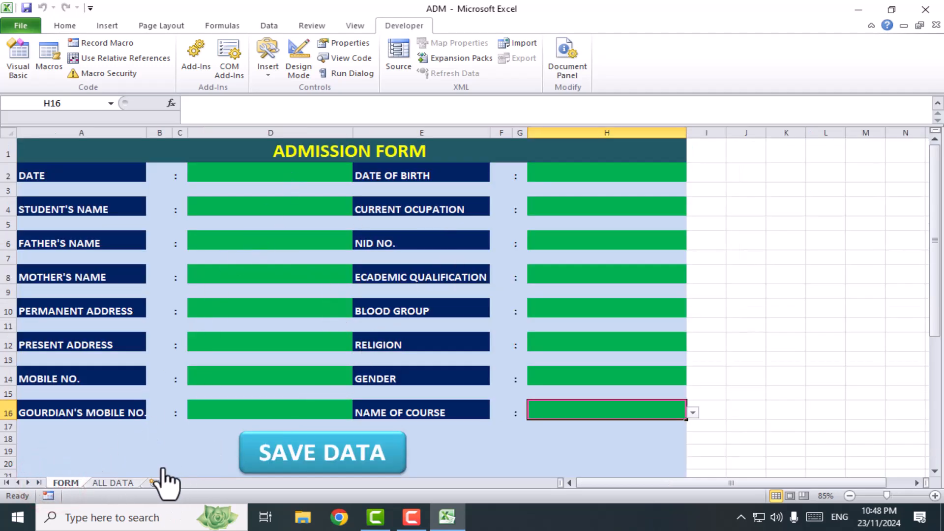
pyautogui.click(118, 482)
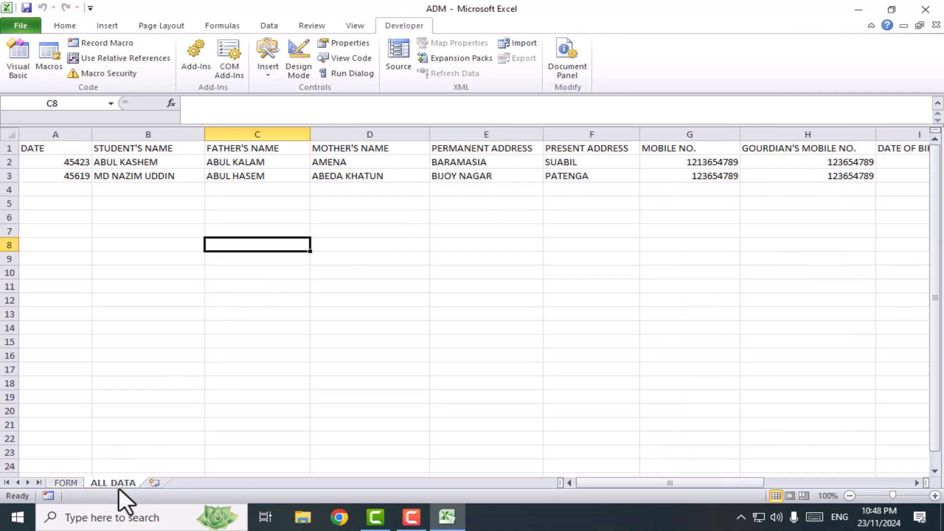
# Return to the FORM sheet and review the cleared entry fields and the linked cells in rows 25 to 40
pyautogui.click(64, 482)
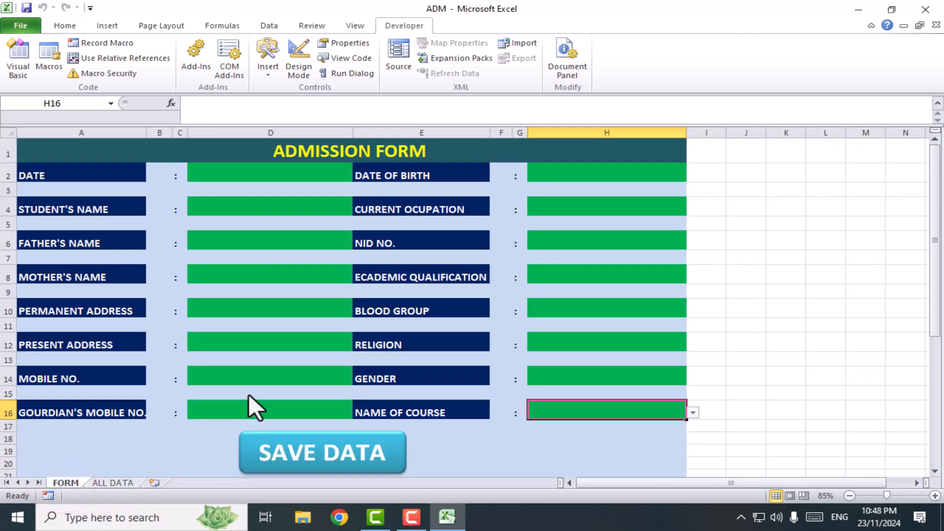
pyautogui.click(224, 180)
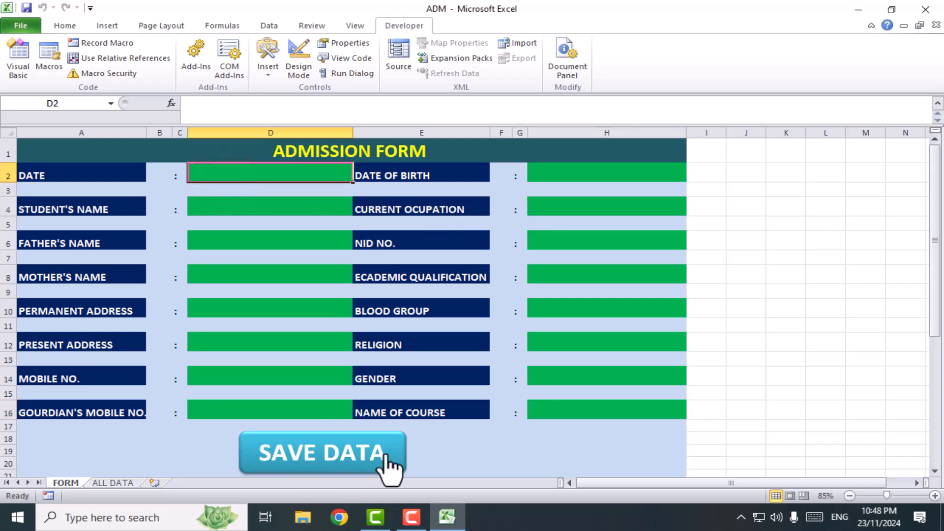
pyautogui.scroll(-3, 417, 467)
pyautogui.scroll(3, 563, 366)
pyautogui.scroll(-1, 421, 362)
pyautogui.scroll(-3, 420, 361)
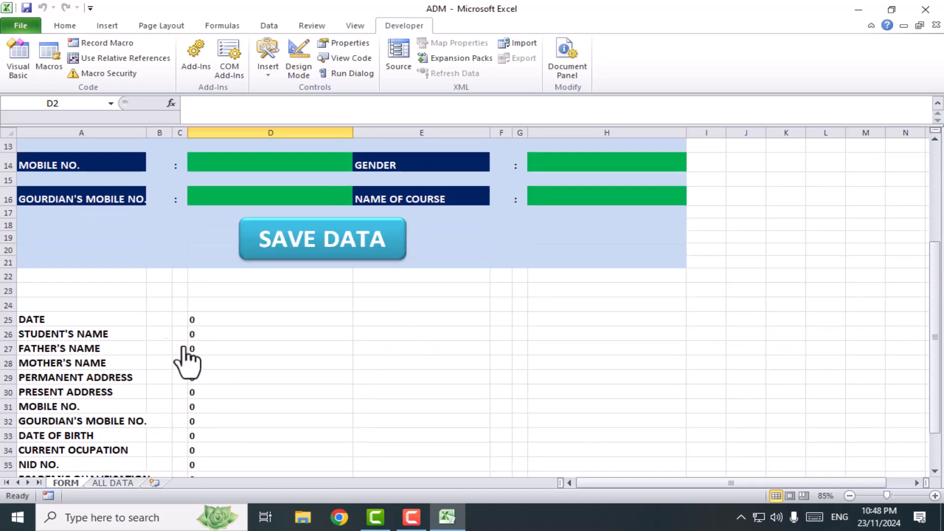
pyautogui.scroll(-3, 418, 362)
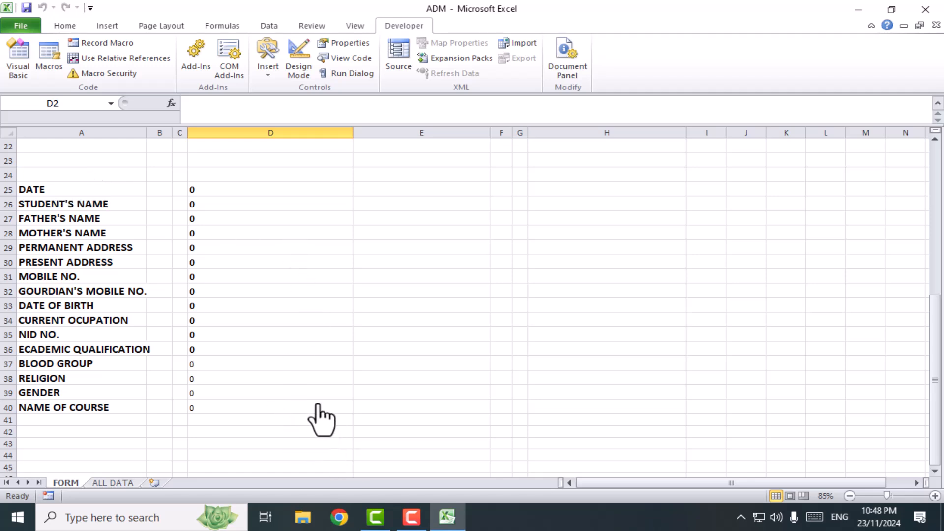
# Hide the linked data block beneath the form, from A24 across to column D, by setting its font colour to White, Background 1
pyautogui.moveTo(48, 172); pyautogui.dragTo(314, 426)
pyautogui.scroll(2, 393, 442)
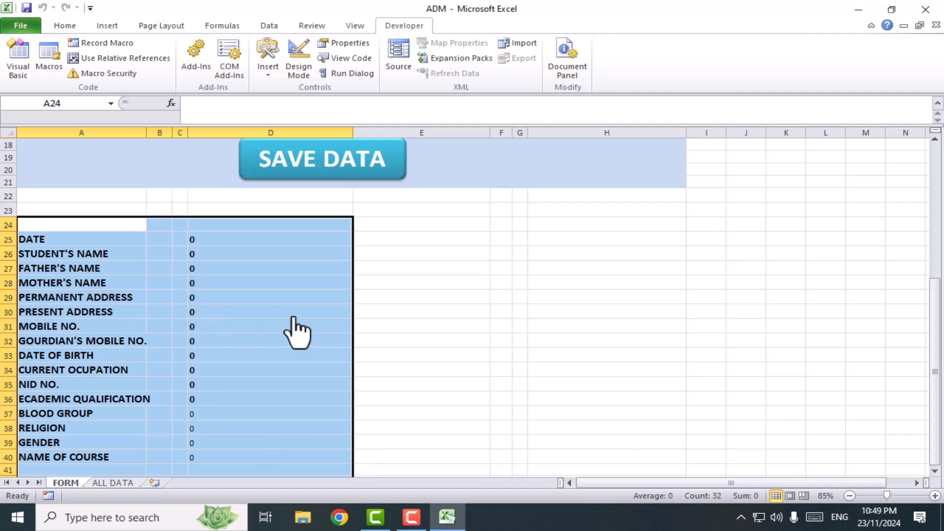
pyautogui.scroll(5, 274, 320)
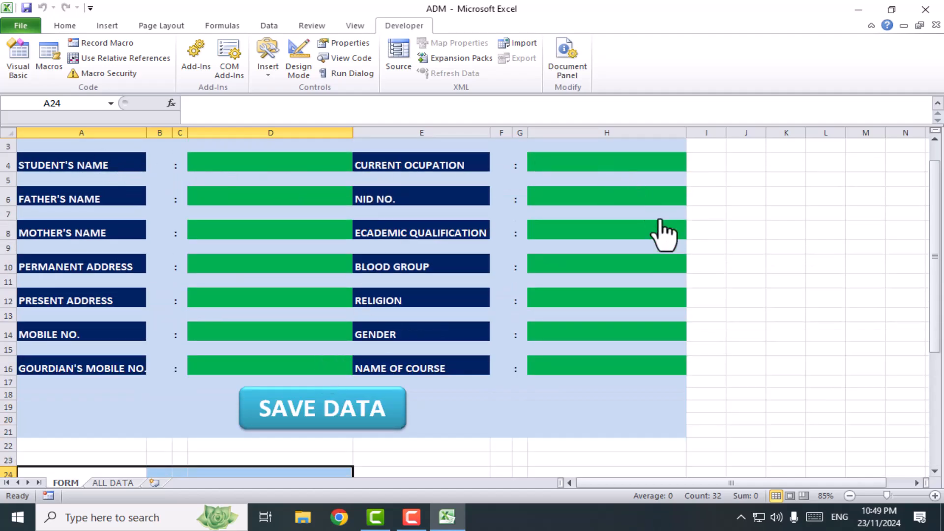
pyautogui.scroll(-3, 394, 428)
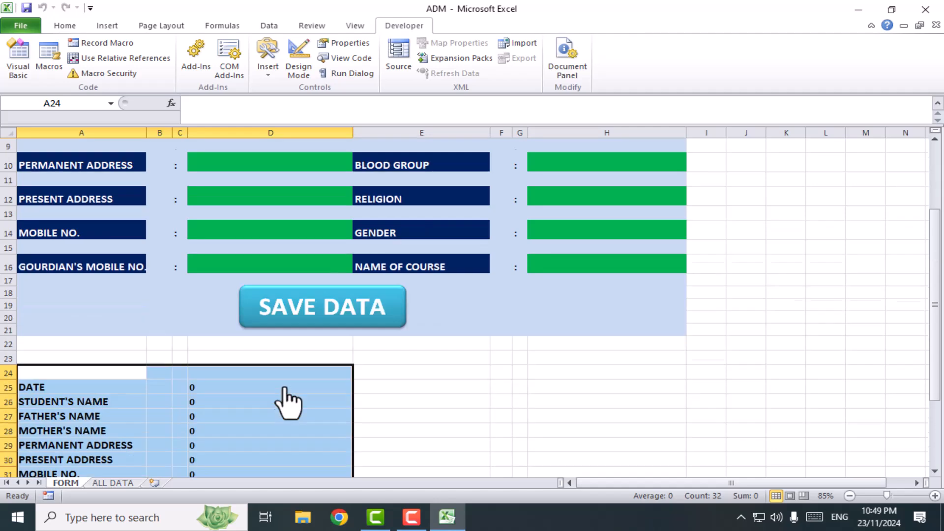
pyautogui.click(65, 26)
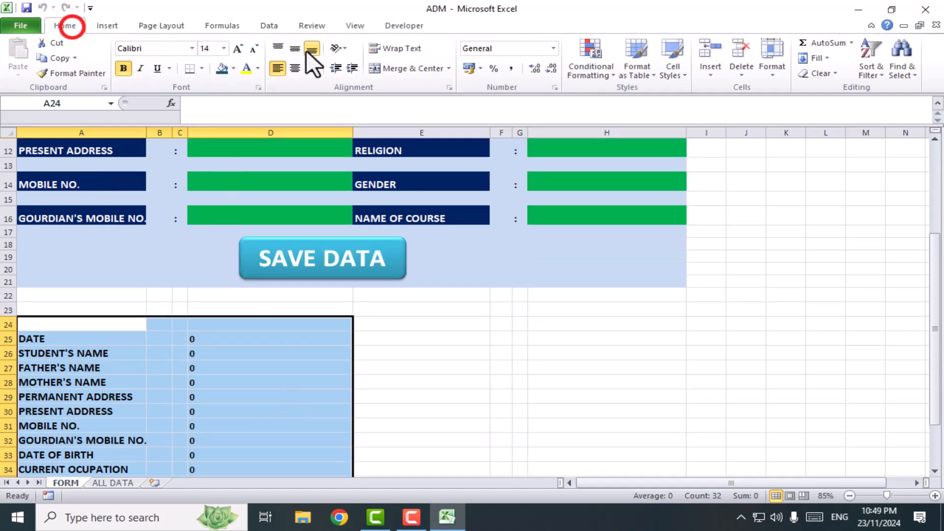
pyautogui.click(258, 68)
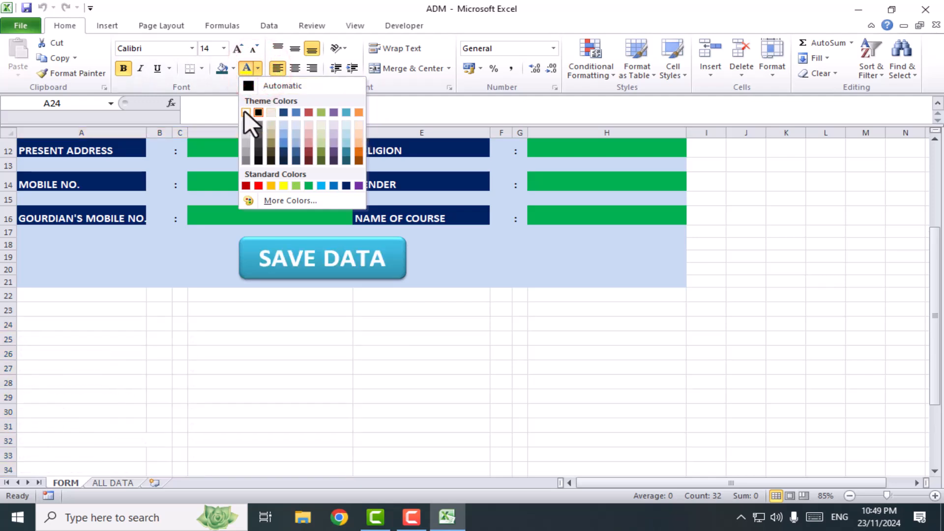
pyautogui.click(244, 113)
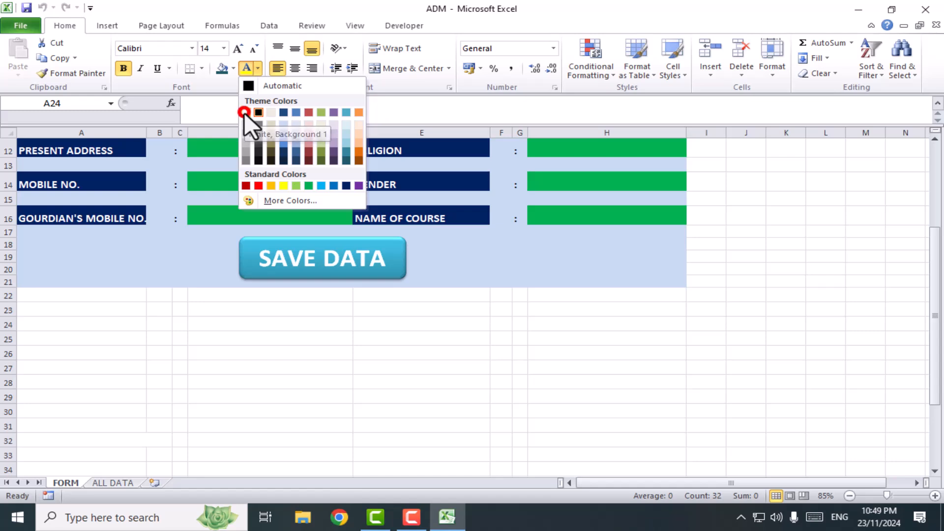
pyautogui.click(439, 383)
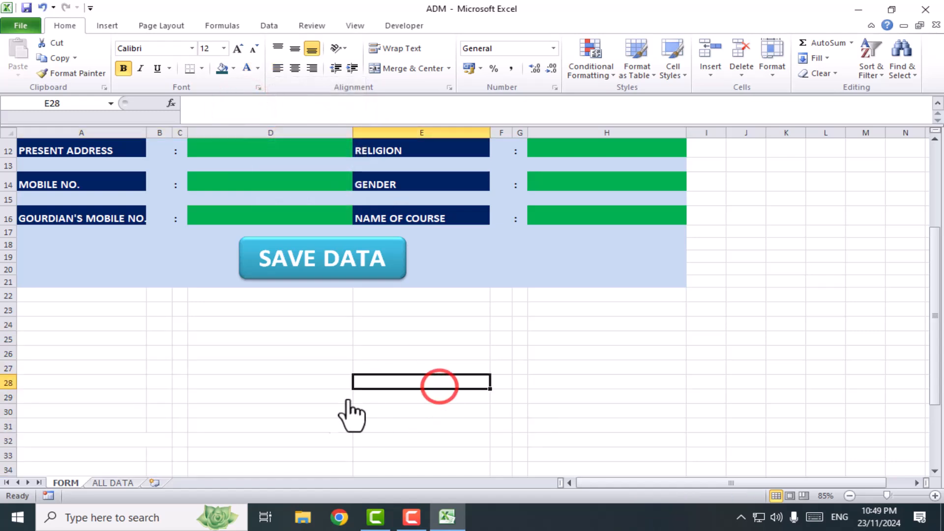
# Check the admission form and the area beneath the SAVE DATA button, along with the ALL DATA sheet
pyautogui.scroll(4, 374, 416)
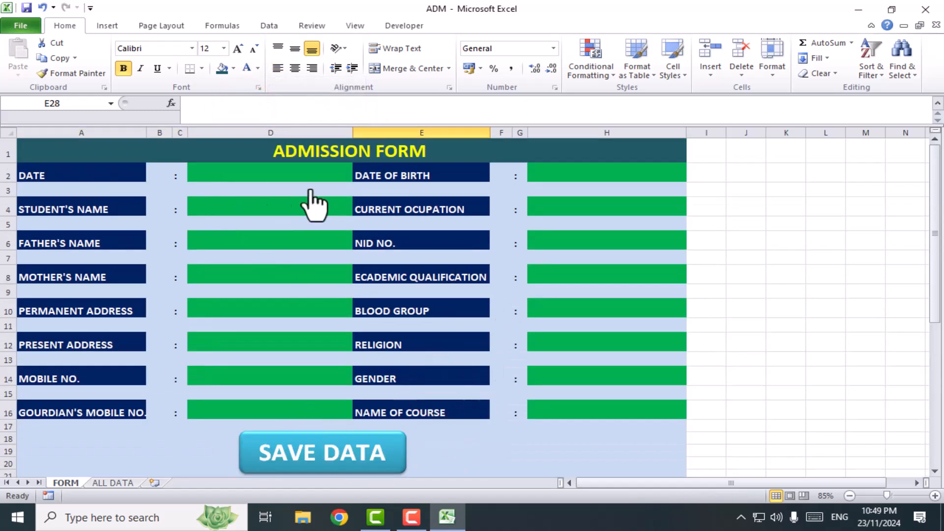
pyautogui.click(564, 311)
pyautogui.scroll(-3, 391, 440)
pyautogui.scroll(3, 394, 443)
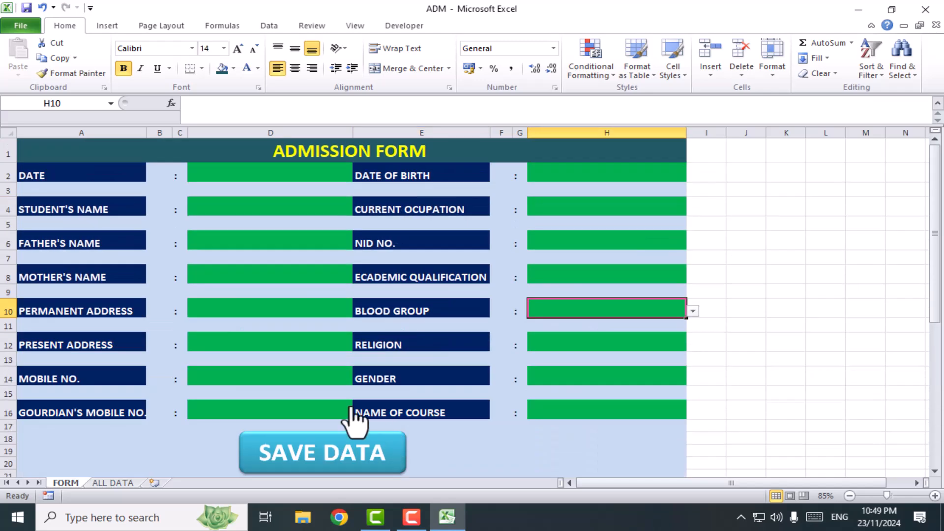
pyautogui.click(110, 482)
pyautogui.click(636, 320)
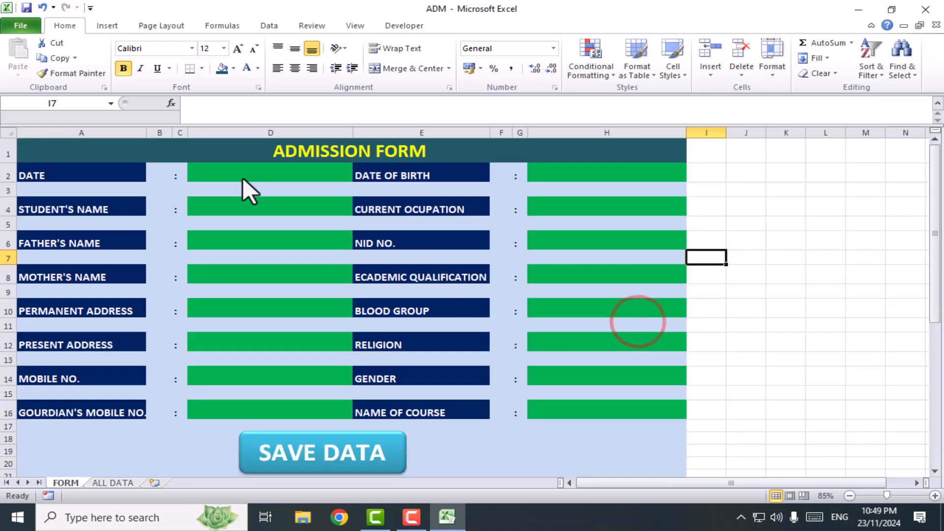
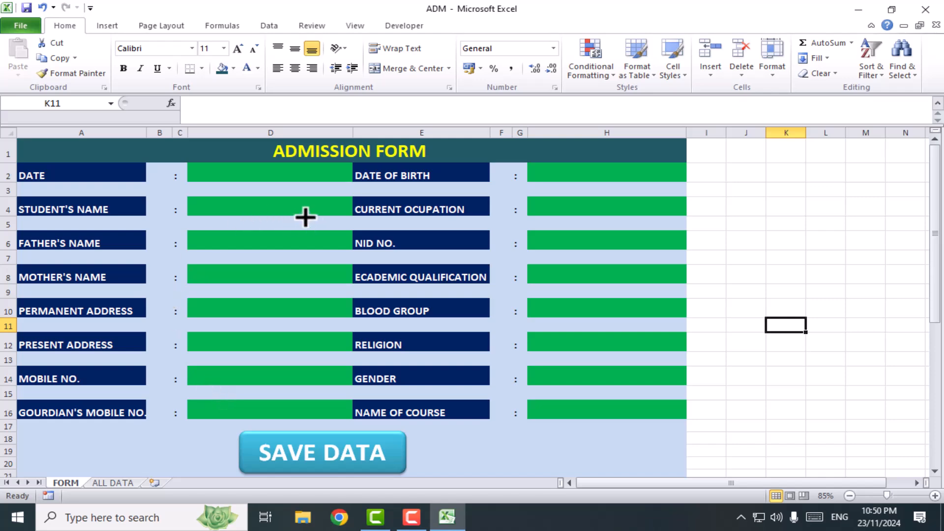
# Save a copy of the workbook as an Excel Macro-Enabled Template named FORM in the Templates folder
pyautogui.click(22, 25)
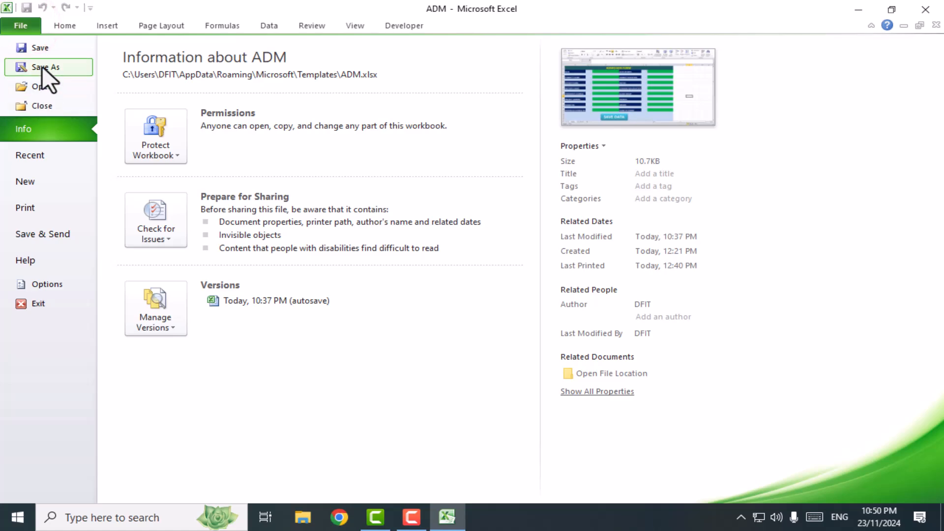
pyautogui.click(42, 66)
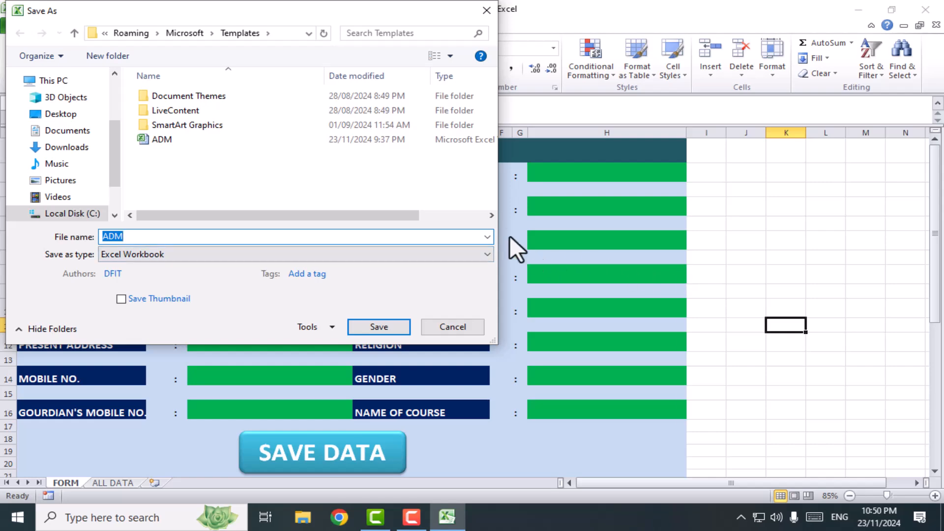
pyautogui.moveTo(364, 22); pyautogui.dragTo(516, 68)
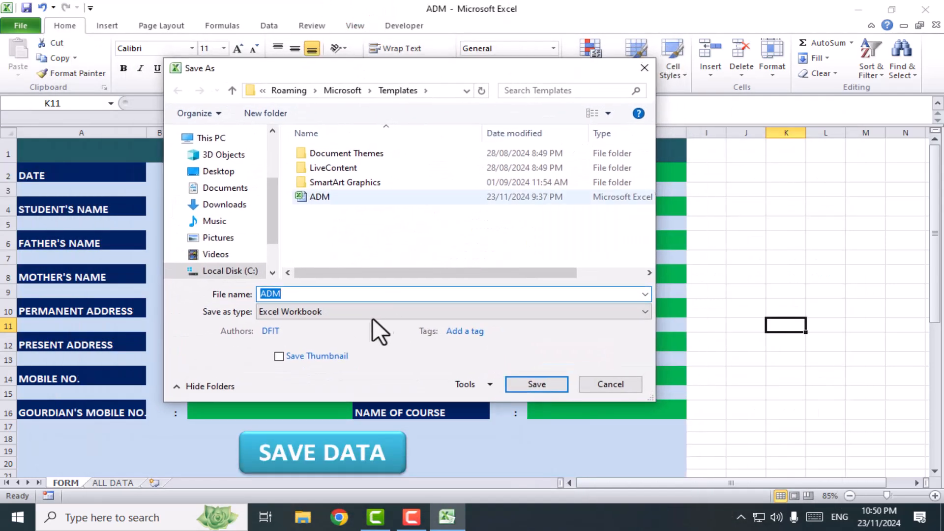
pyautogui.click(326, 311)
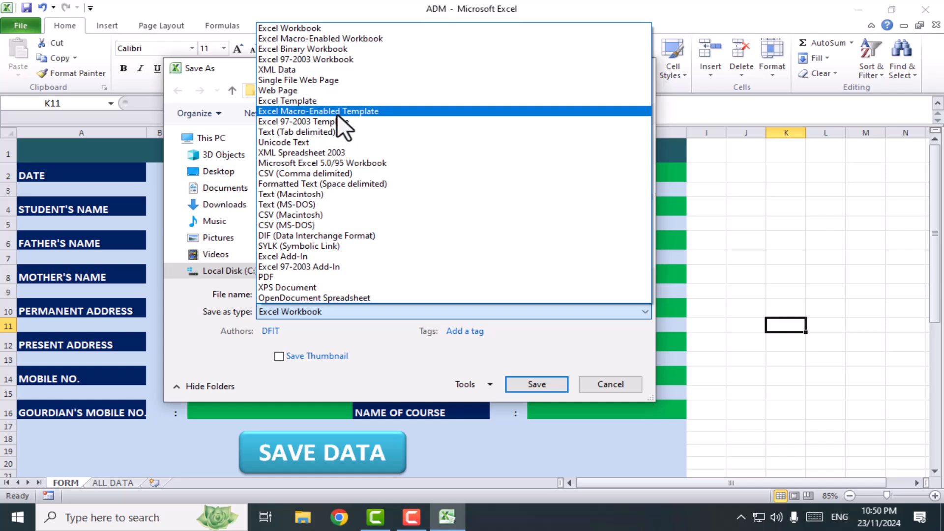
pyautogui.click(353, 112)
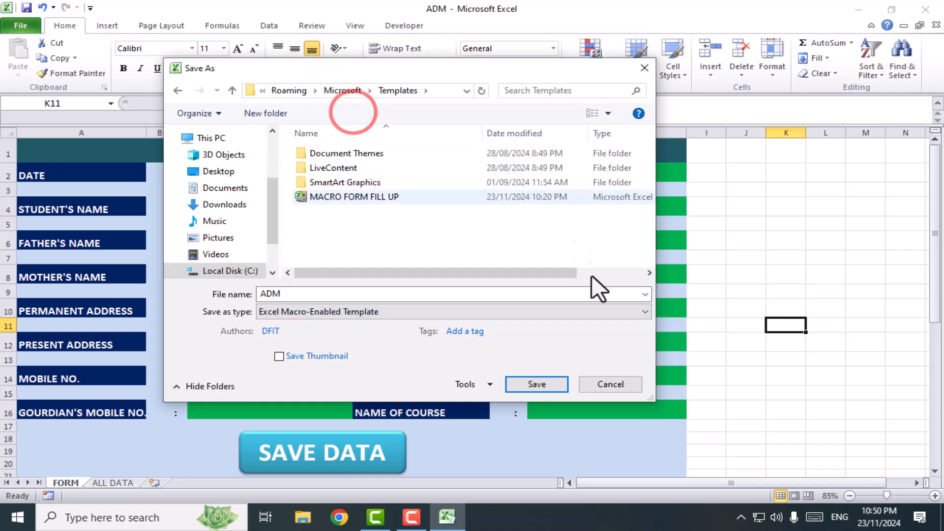
pyautogui.doubleClick(307, 294)
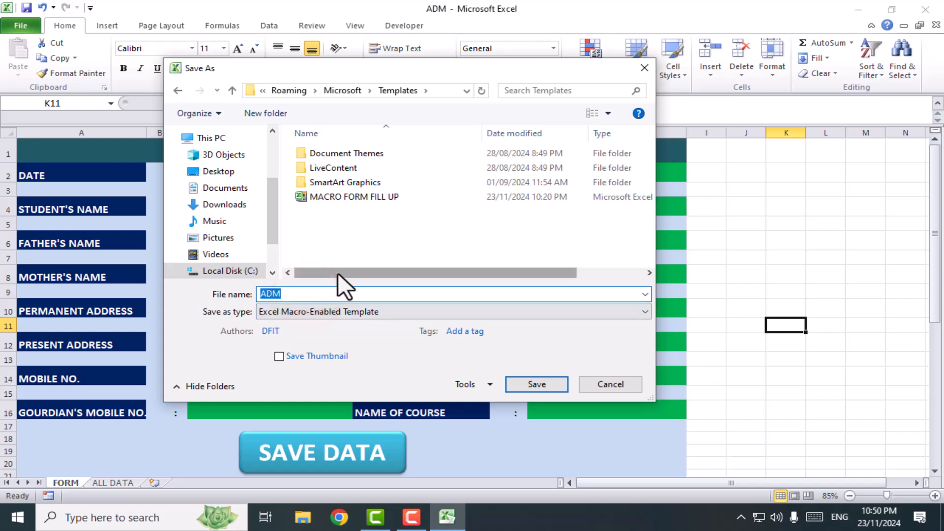
pyautogui.write('FORM')
pyautogui.click(536, 383)
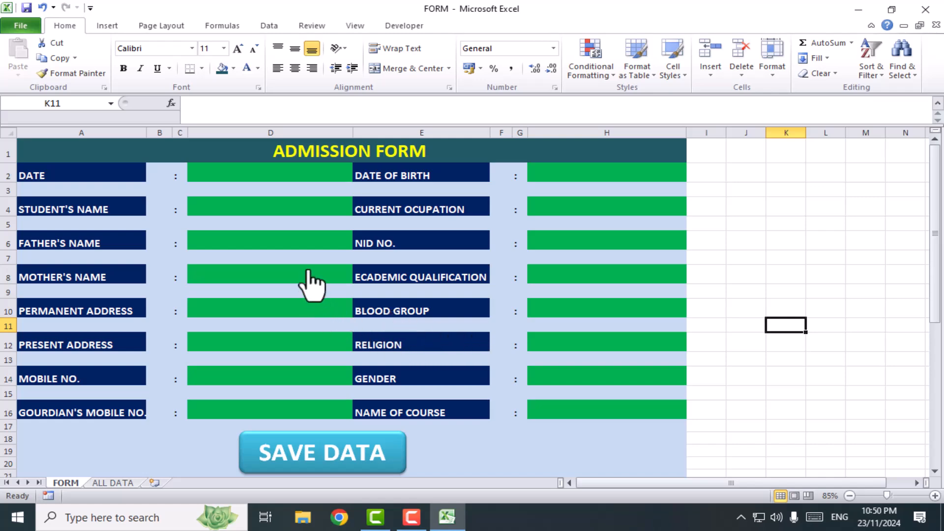
pyautogui.scroll(-1, 366, 411)
pyautogui.scroll(1, 394, 413)
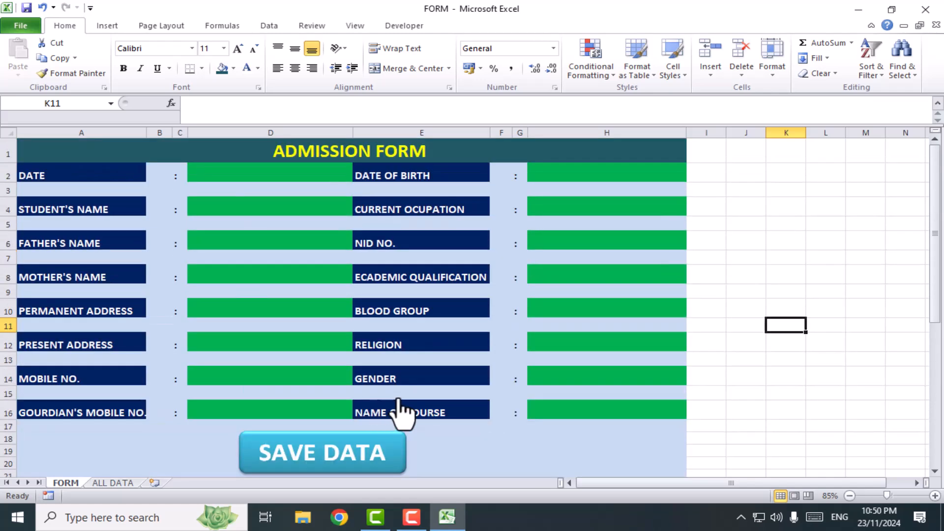
pyautogui.click(699, 211)
pyautogui.scroll(-3, 523, 381)
pyautogui.scroll(3, 516, 370)
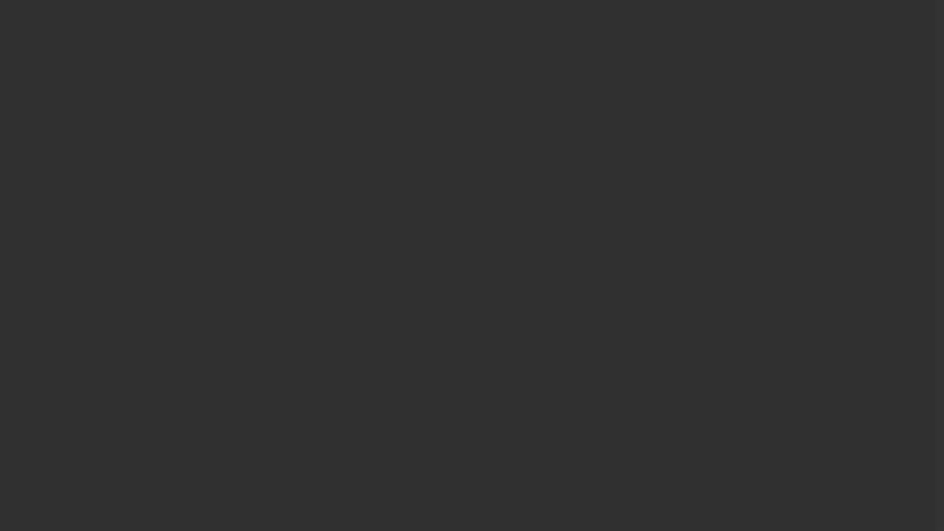